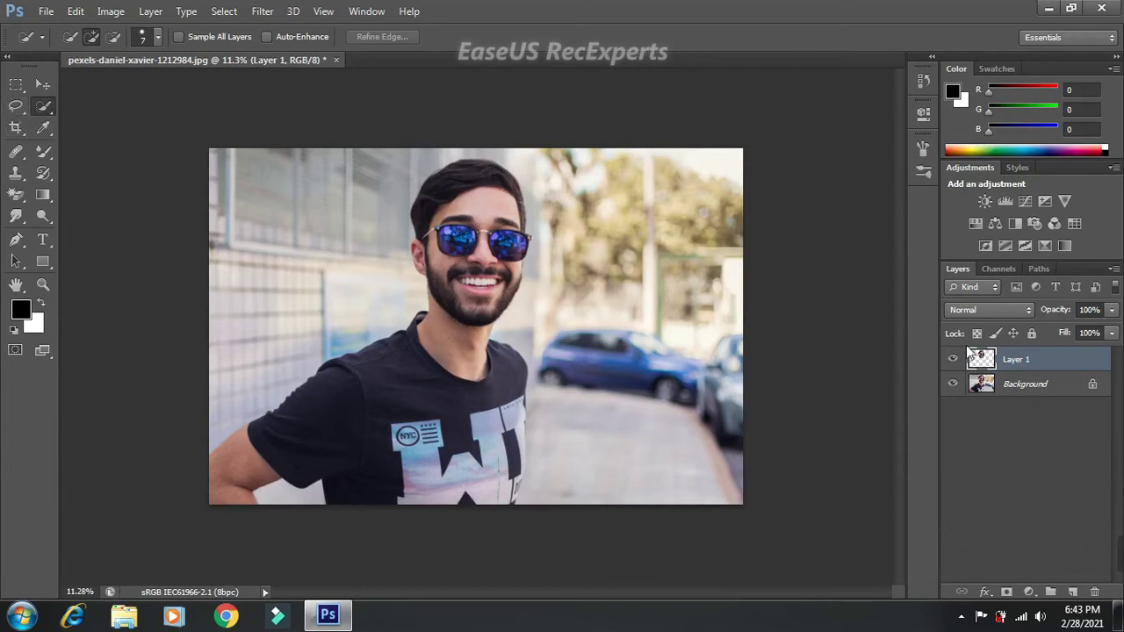
Rename the cut-out head layer from Layer 1 to 'object'
{"action": "double_click", "coordinate": [1017, 360]}
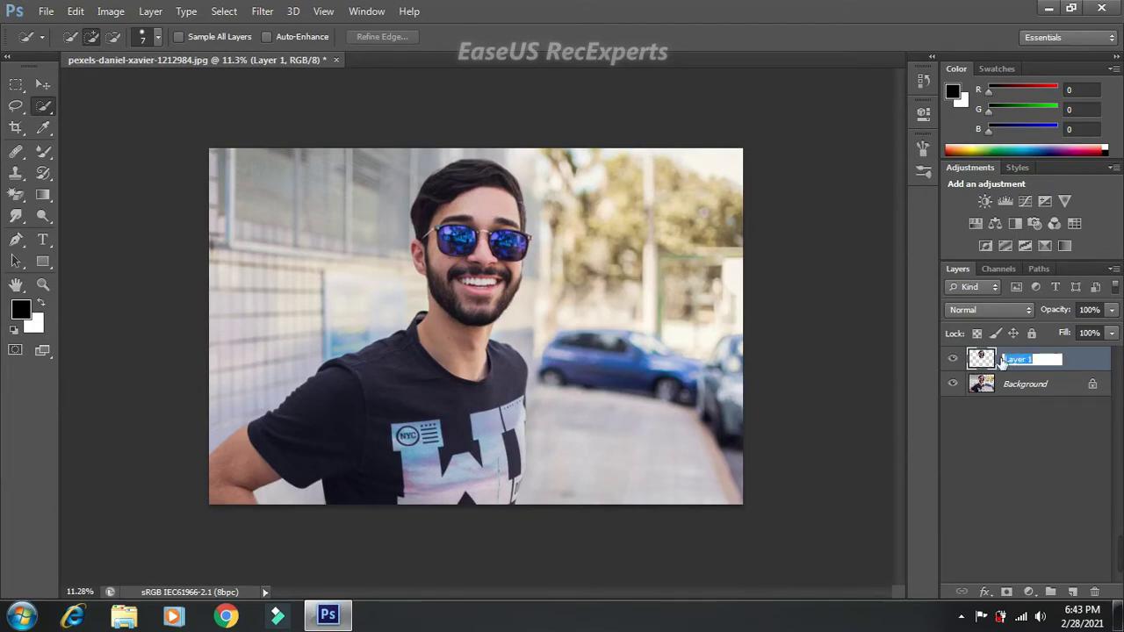
{"action": "type", "text": "nobje"}
{"action": "type", "text": "ct"}
{"action": "key", "text": "Return"}
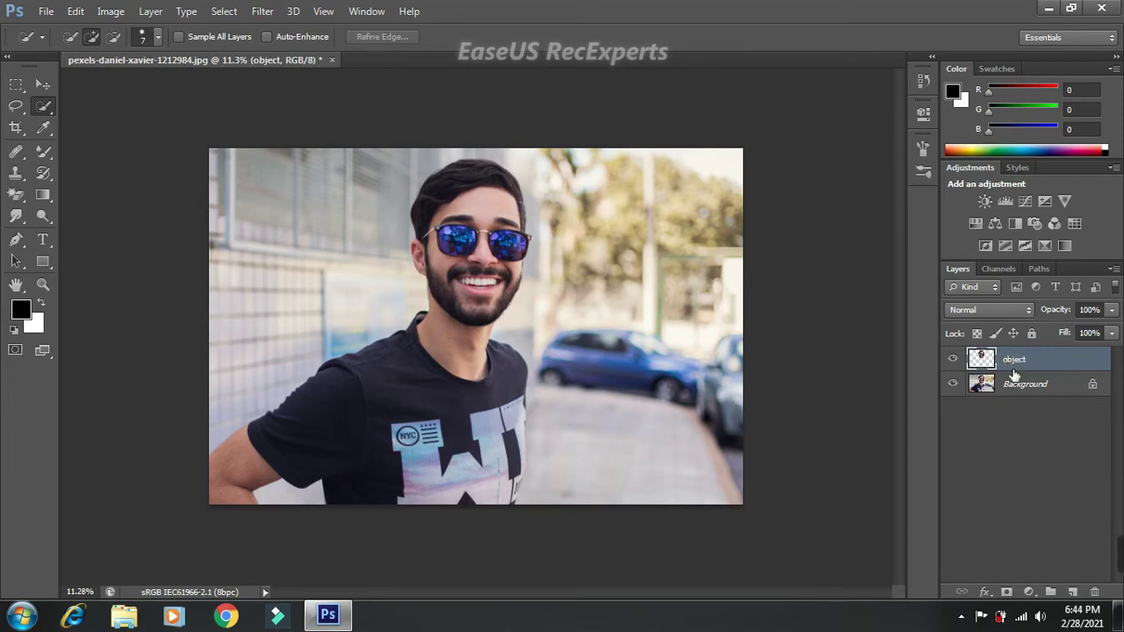
Add a light grey E6E6E6 Solid Color fill layer above the background photo
{"action": "left_click", "coordinate": [1026, 385]}
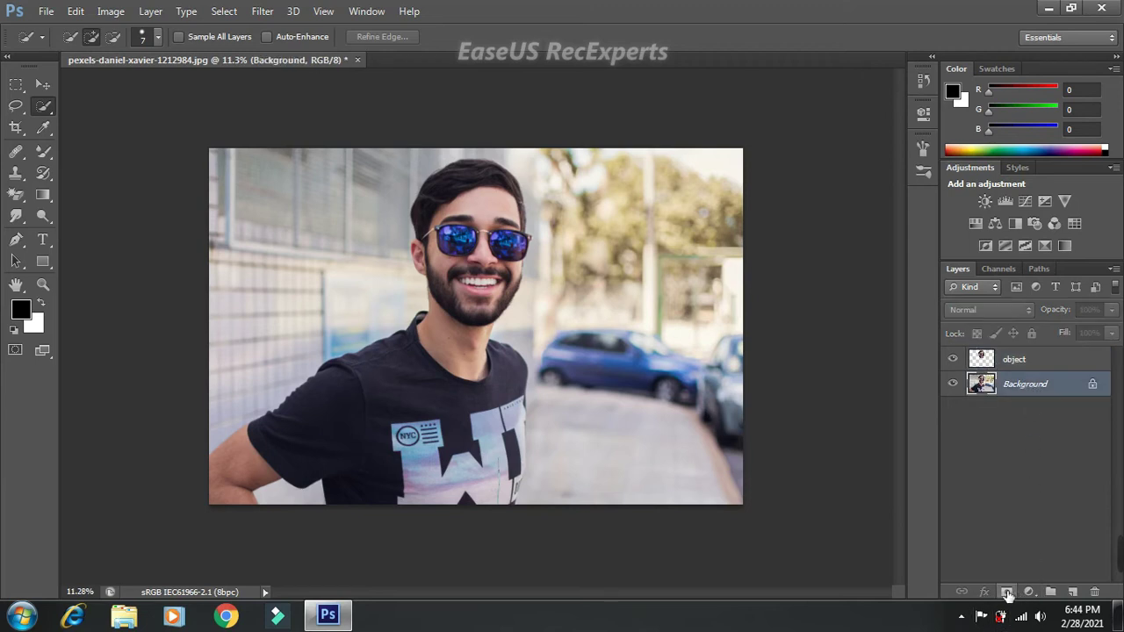
{"action": "left_click", "coordinate": [1007, 593]}
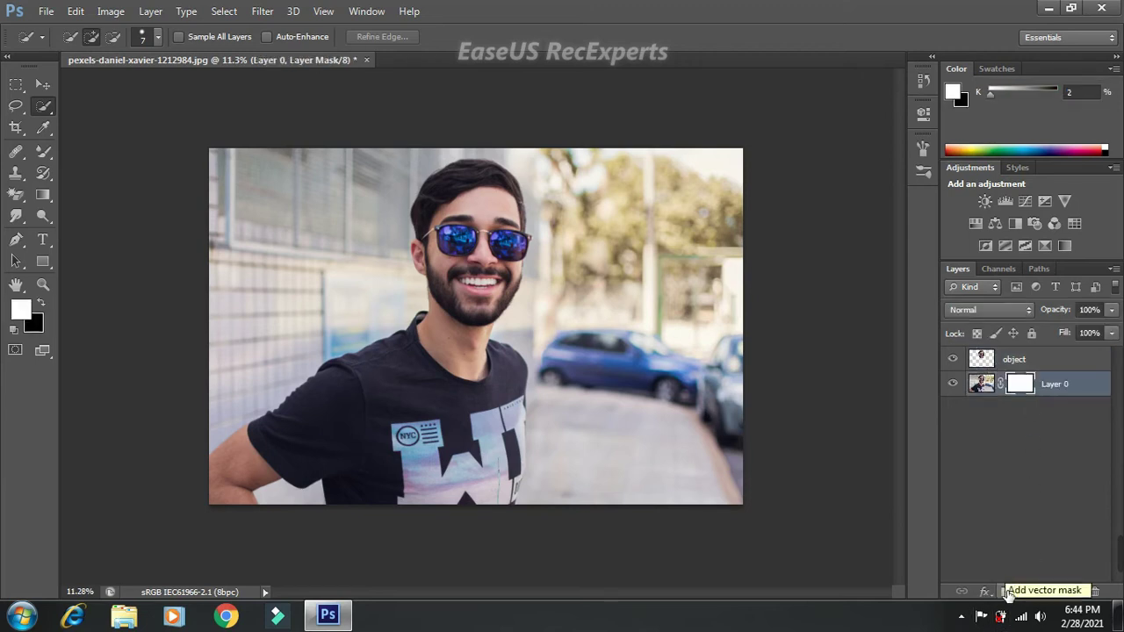
{"action": "key", "text": "ctrl+z"}
{"action": "left_click", "coordinate": [1033, 591]}
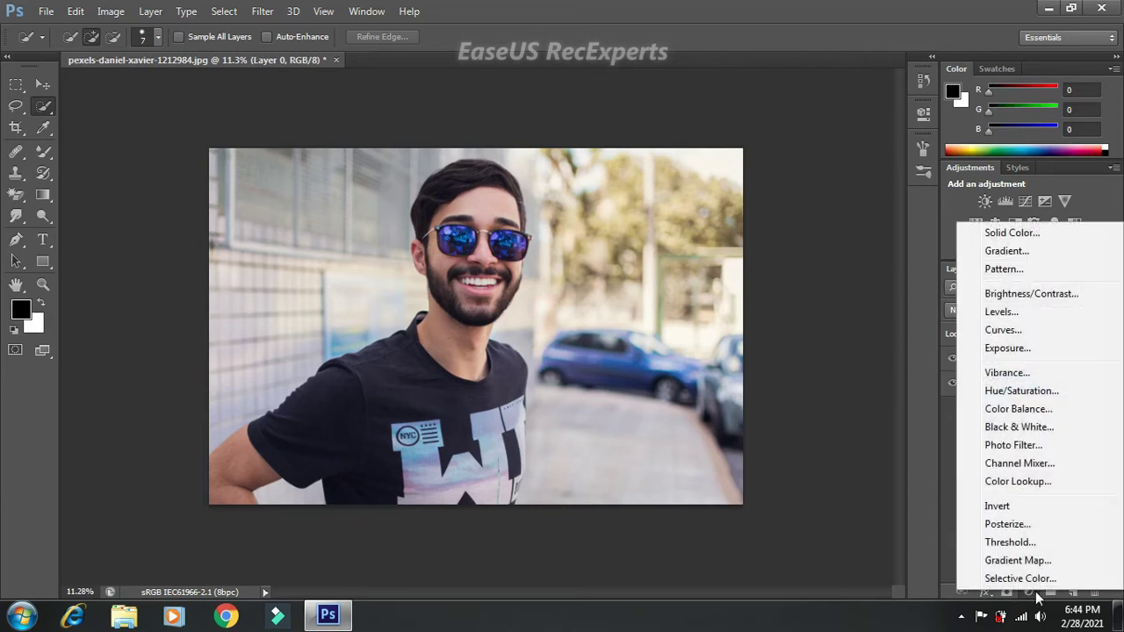
{"action": "left_click", "coordinate": [1014, 230]}
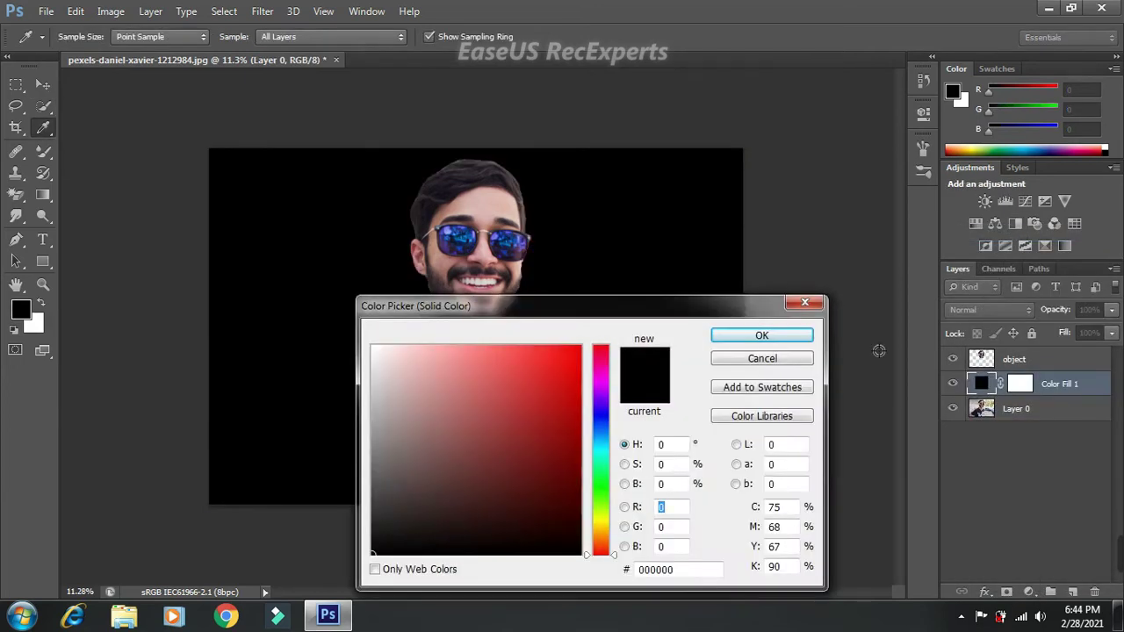
{"action": "left_click_drag", "start_coordinate": [675, 569], "coordinate": [641, 569]}
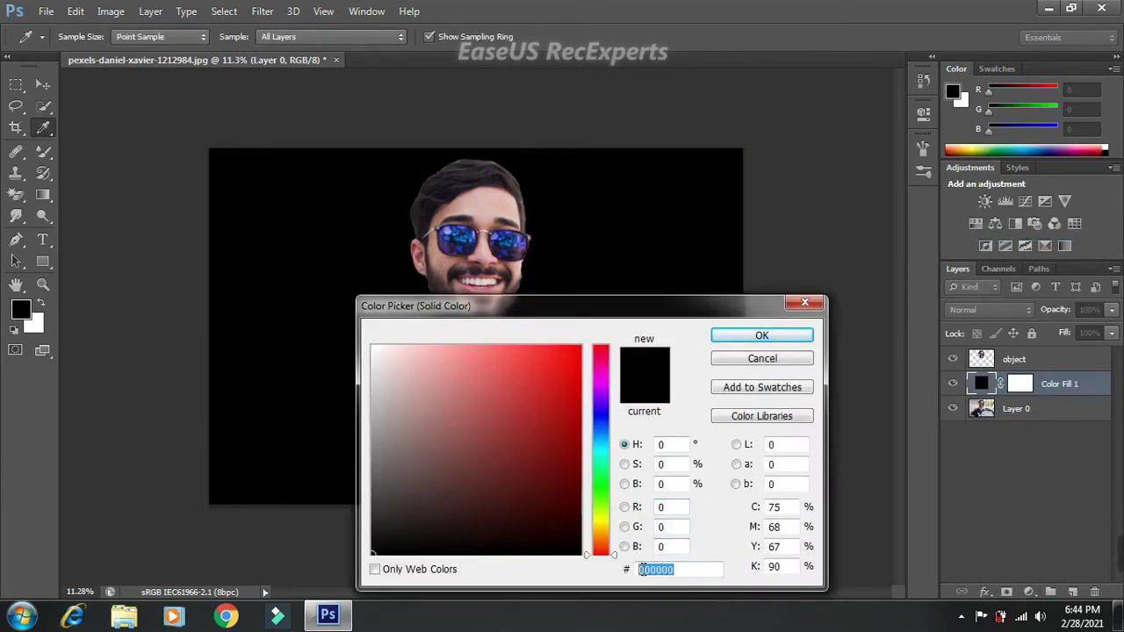
{"action": "type", "text": "E"}
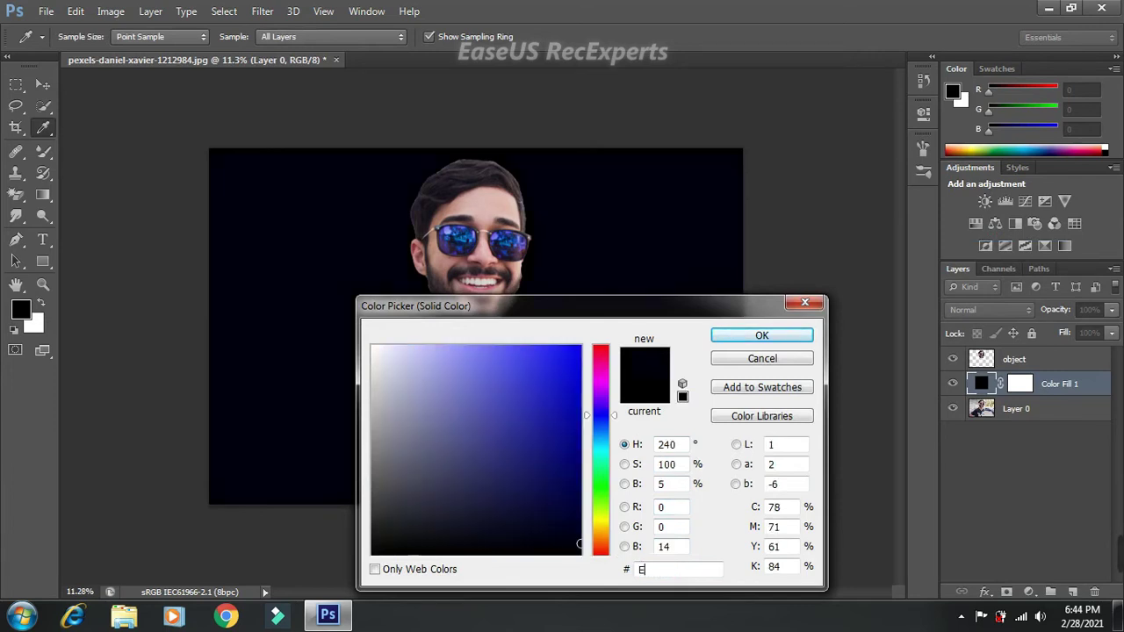
{"action": "type", "text": "6E6E6"}
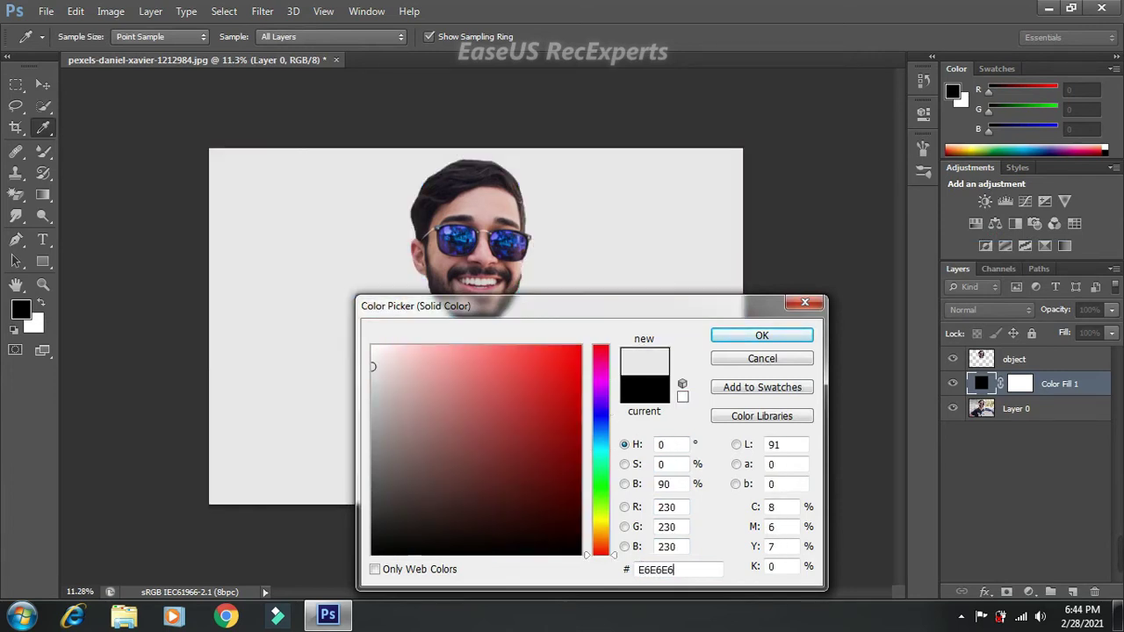
{"action": "left_click", "coordinate": [762, 337]}
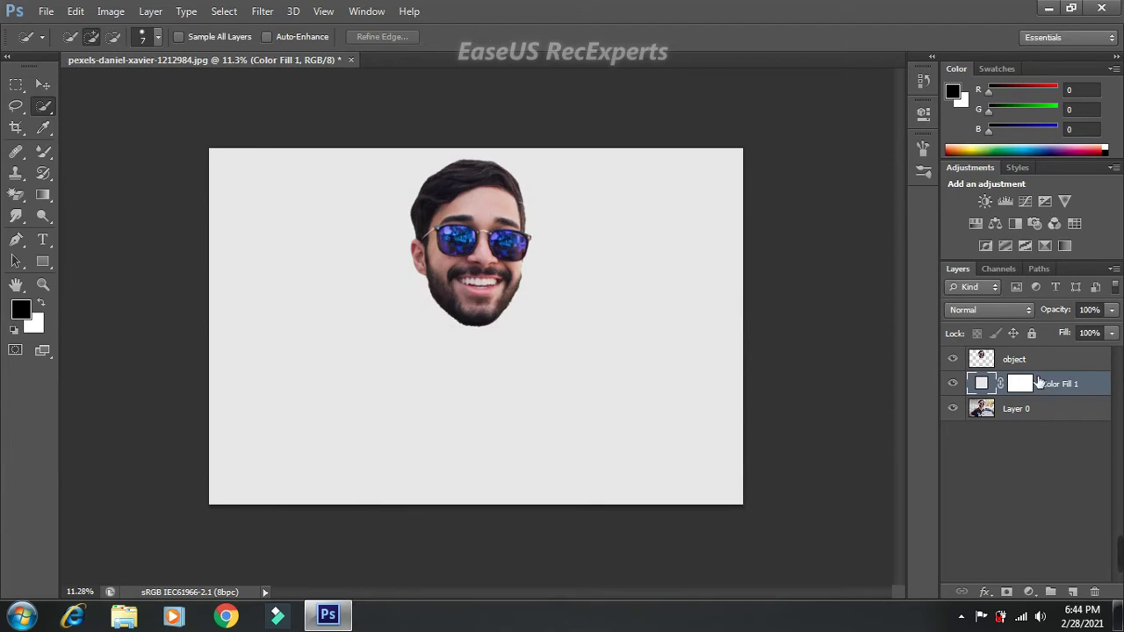
Apply an Anisotropic Diffuse filter twice to the upright 'object' head layer
{"action": "left_click", "coordinate": [1028, 361]}
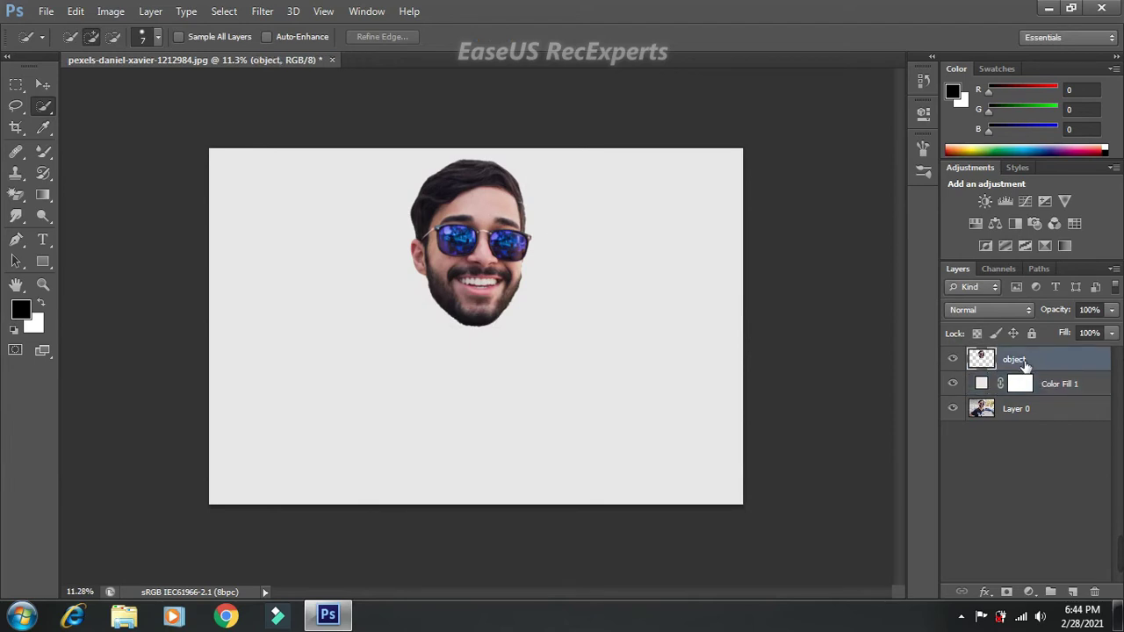
{"action": "left_click", "coordinate": [262, 12]}
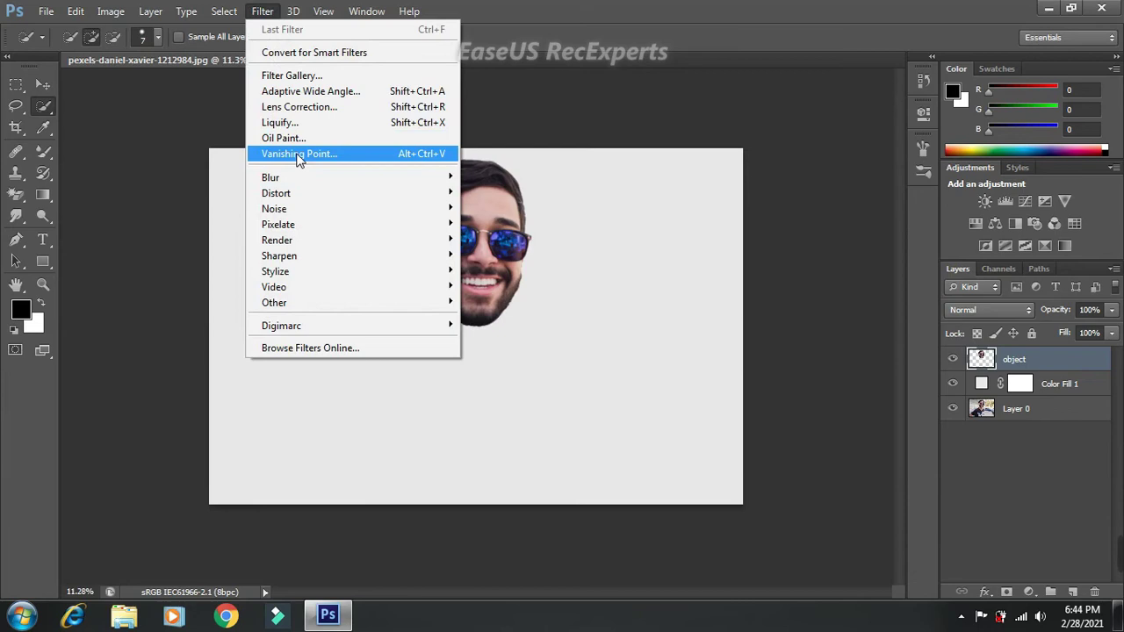
{"action": "mouse_move", "coordinate": [275, 272]}
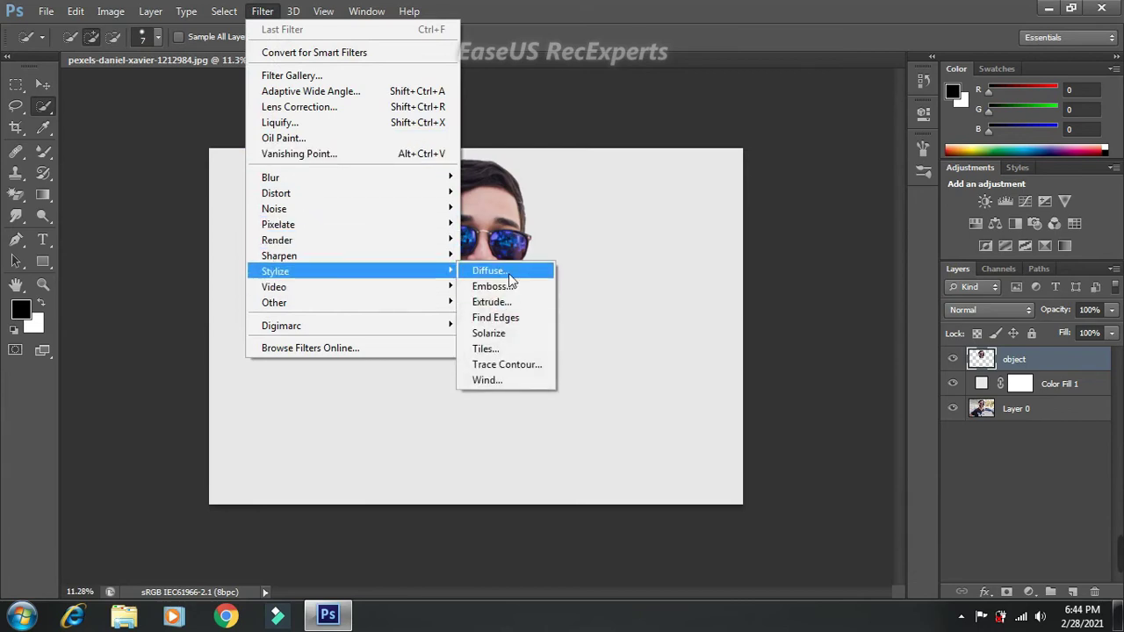
{"action": "left_click", "coordinate": [510, 274]}
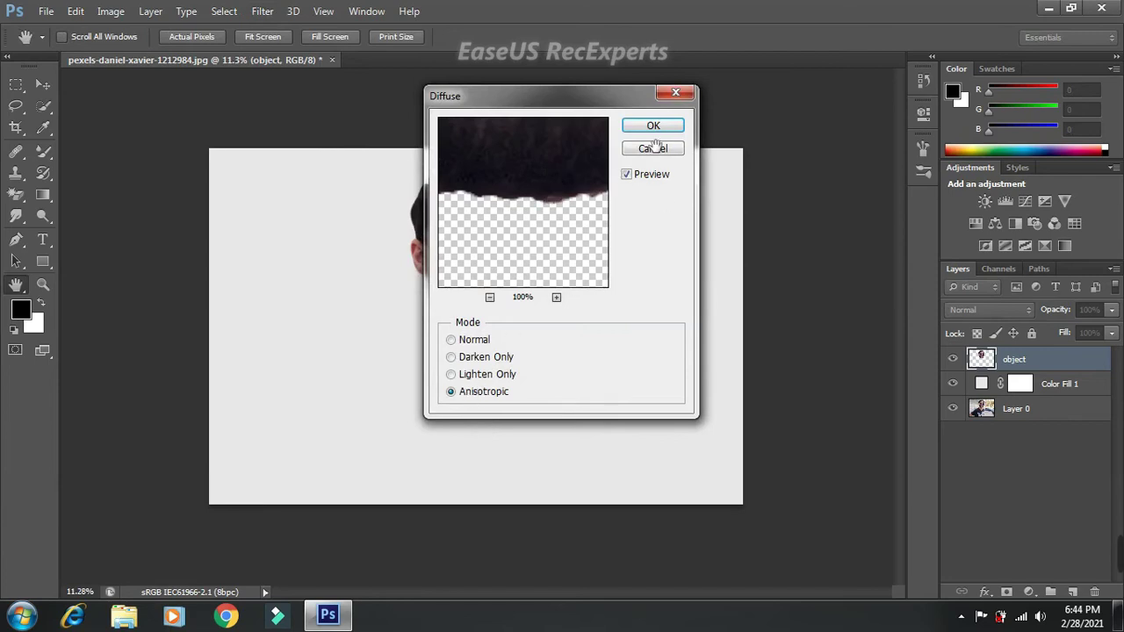
{"action": "left_click", "coordinate": [652, 126]}
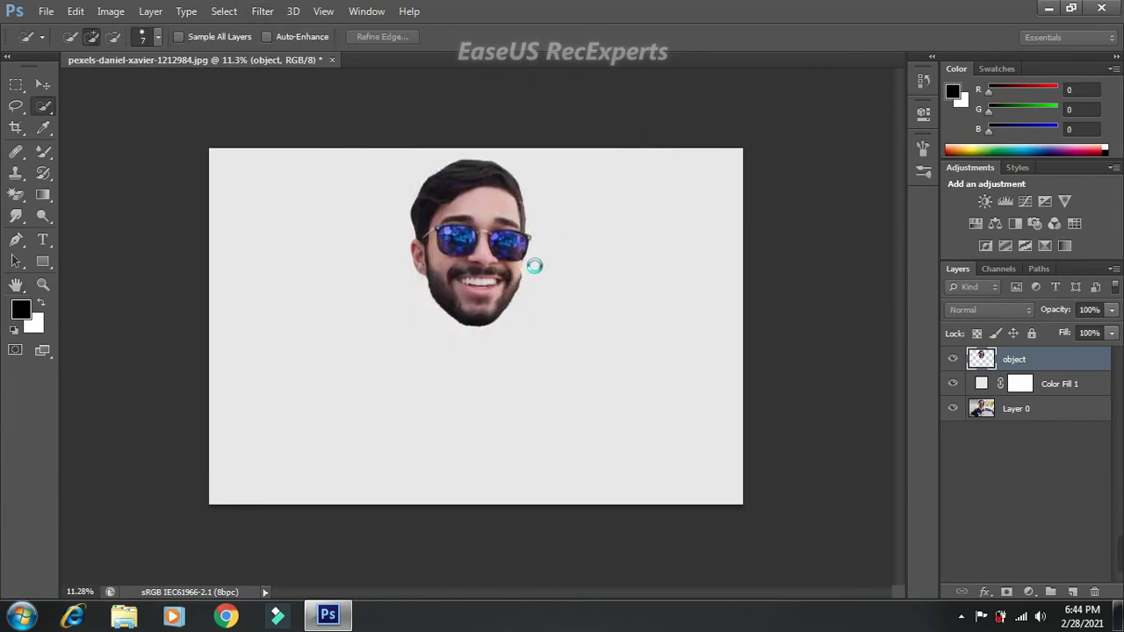
{"action": "key", "text": "ctrl+f"}
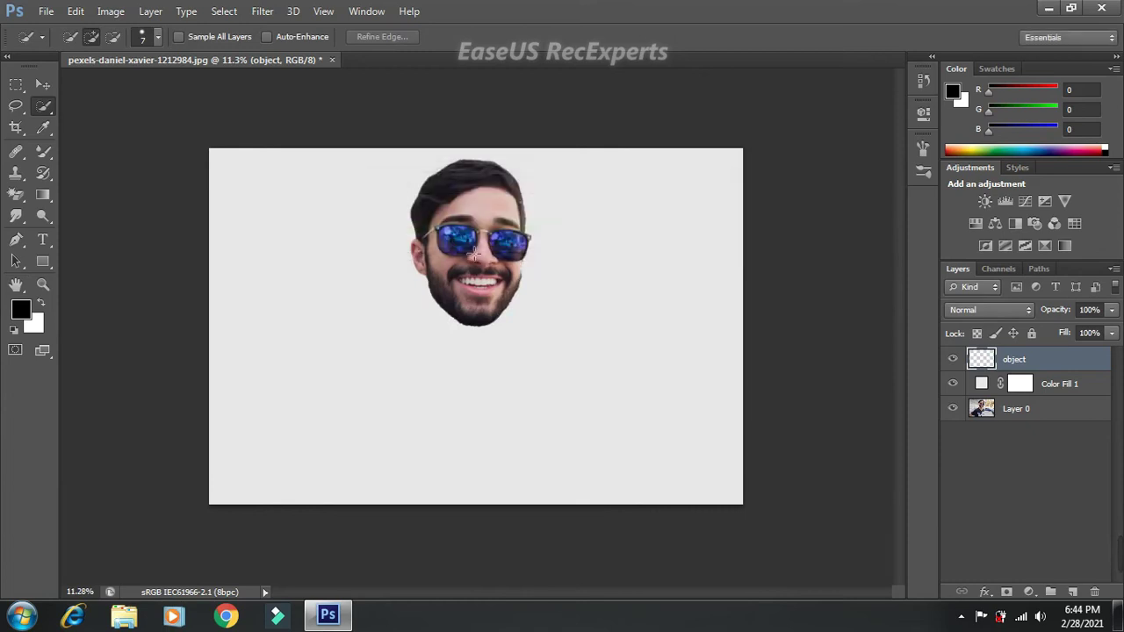
Rotate the canvas 180°, reapply Diffuse upside down, then rotate it back upright
{"action": "left_click", "coordinate": [111, 10]}
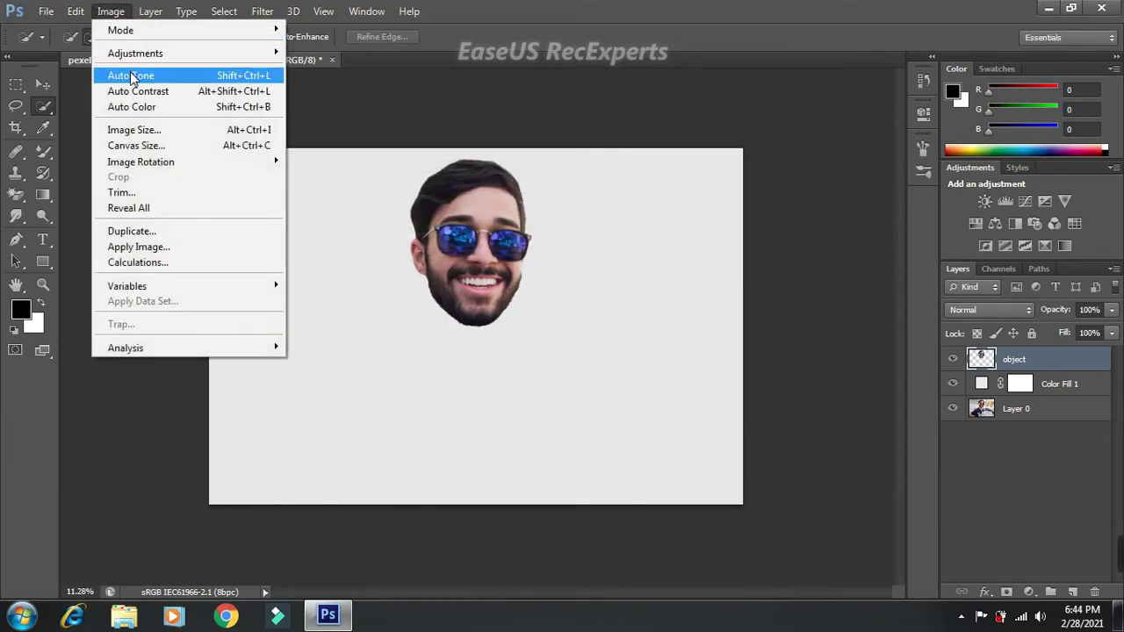
{"action": "mouse_move", "coordinate": [142, 161]}
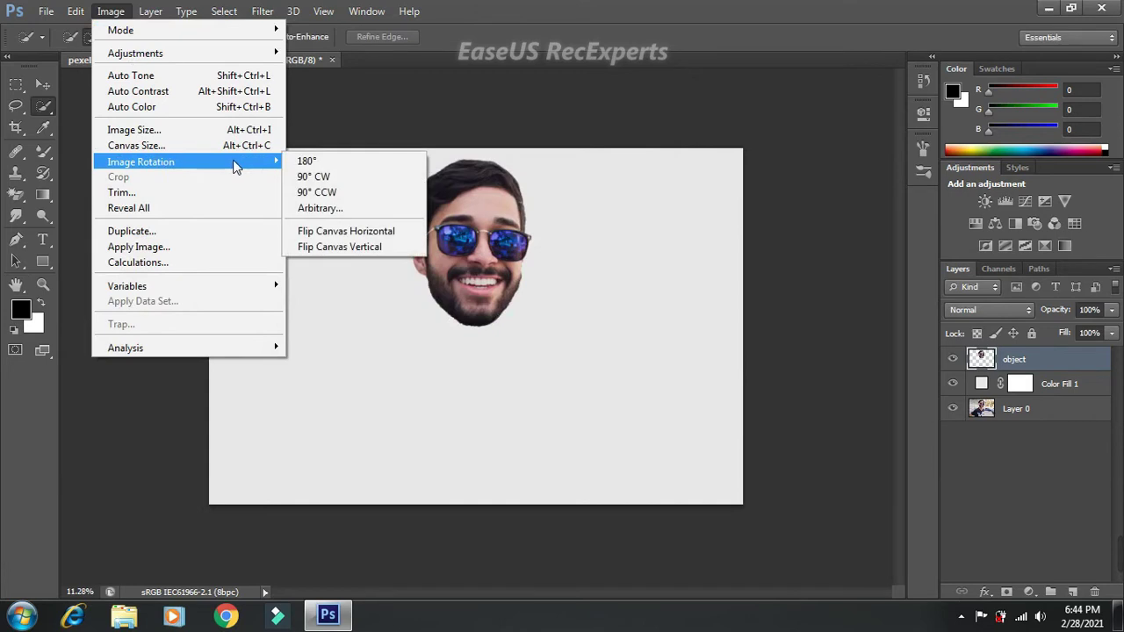
{"action": "left_click", "coordinate": [305, 161]}
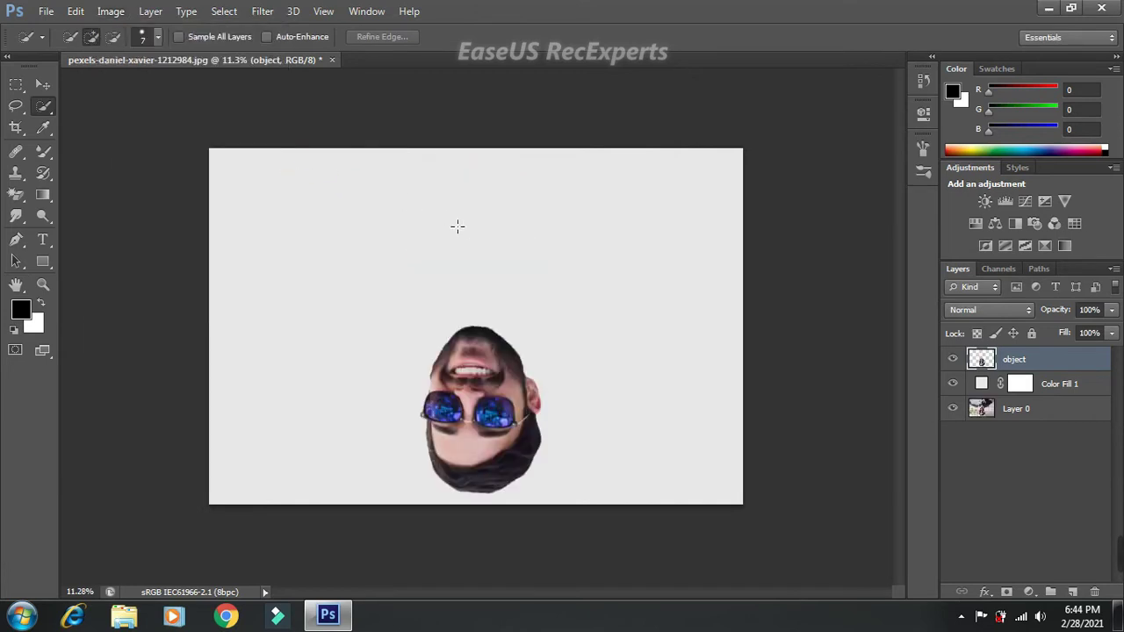
{"action": "left_click", "coordinate": [262, 10]}
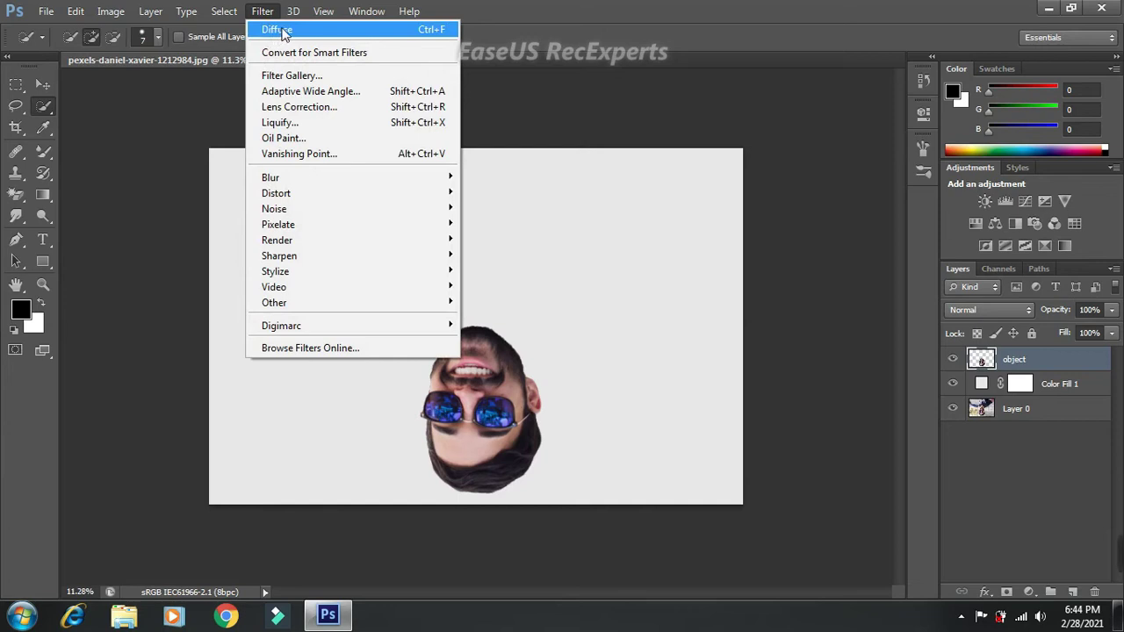
{"action": "left_click", "coordinate": [281, 31]}
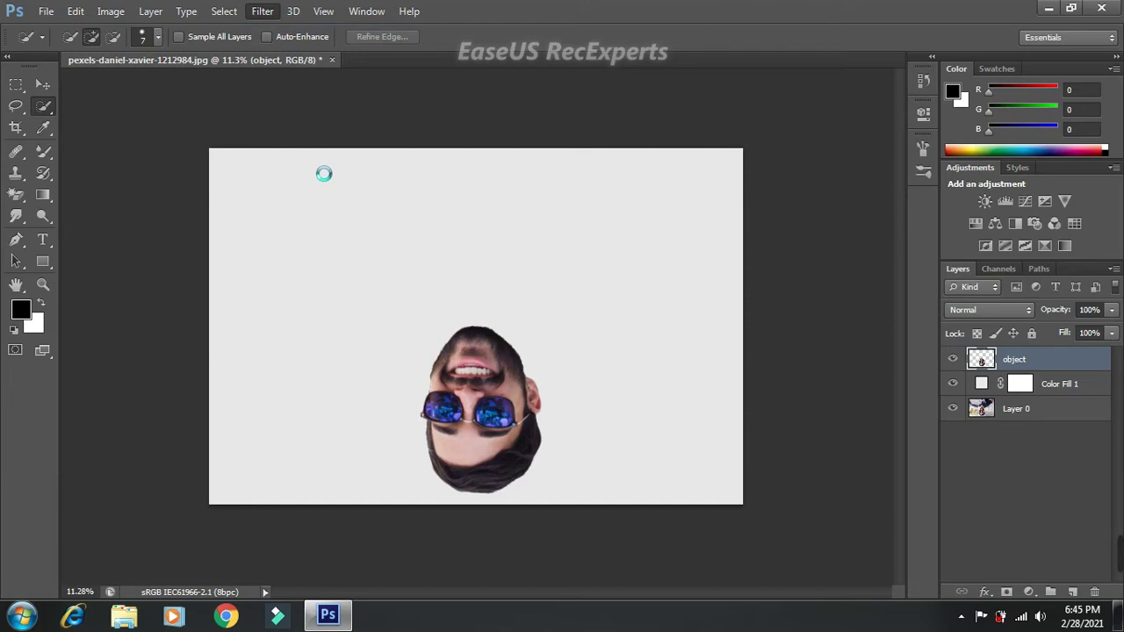
{"action": "left_click", "coordinate": [111, 11]}
{"action": "mouse_move", "coordinate": [140, 161]}
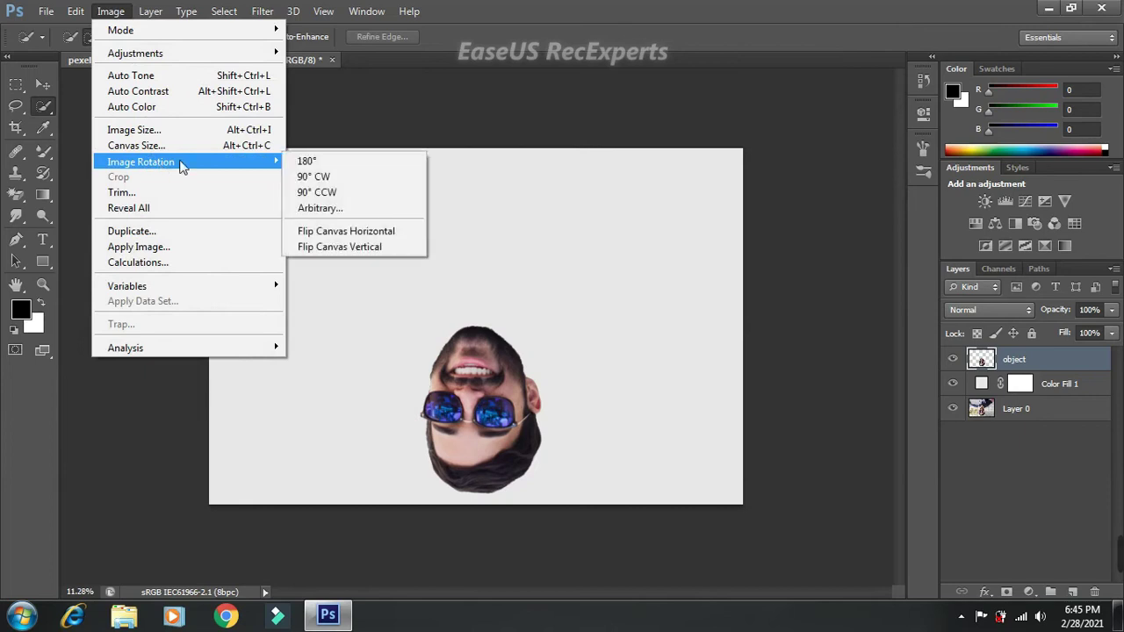
{"action": "left_click", "coordinate": [302, 154]}
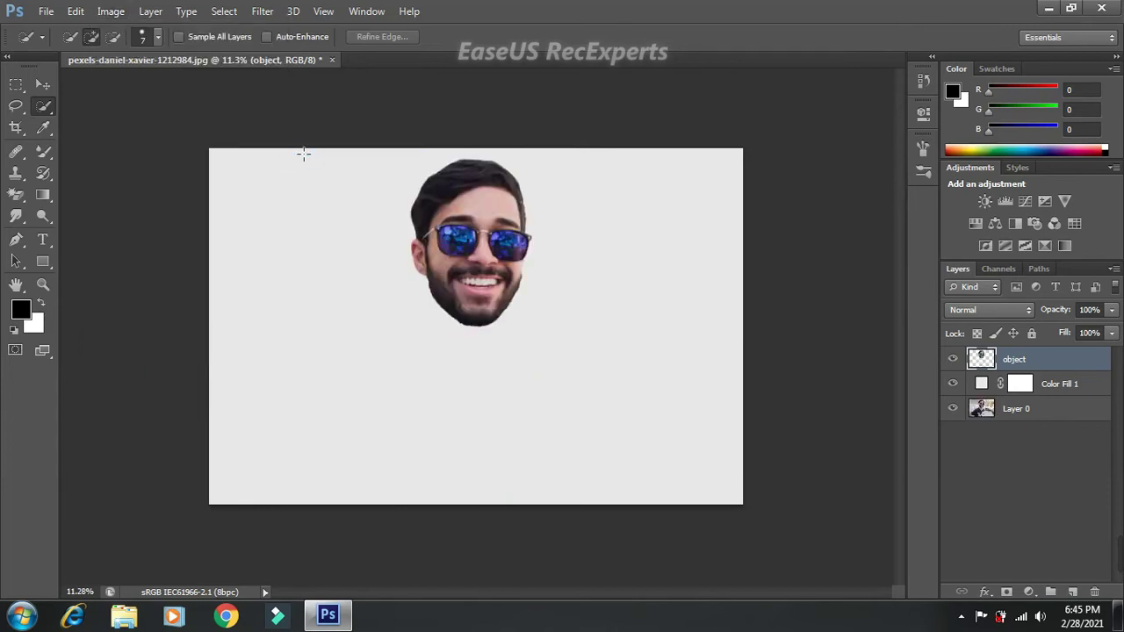
Reapply Diffuse to the head, then add a Surface Blur with Radius 20 and Threshold 7
{"action": "left_click", "coordinate": [263, 12]}
{"action": "left_click", "coordinate": [262, 12]}
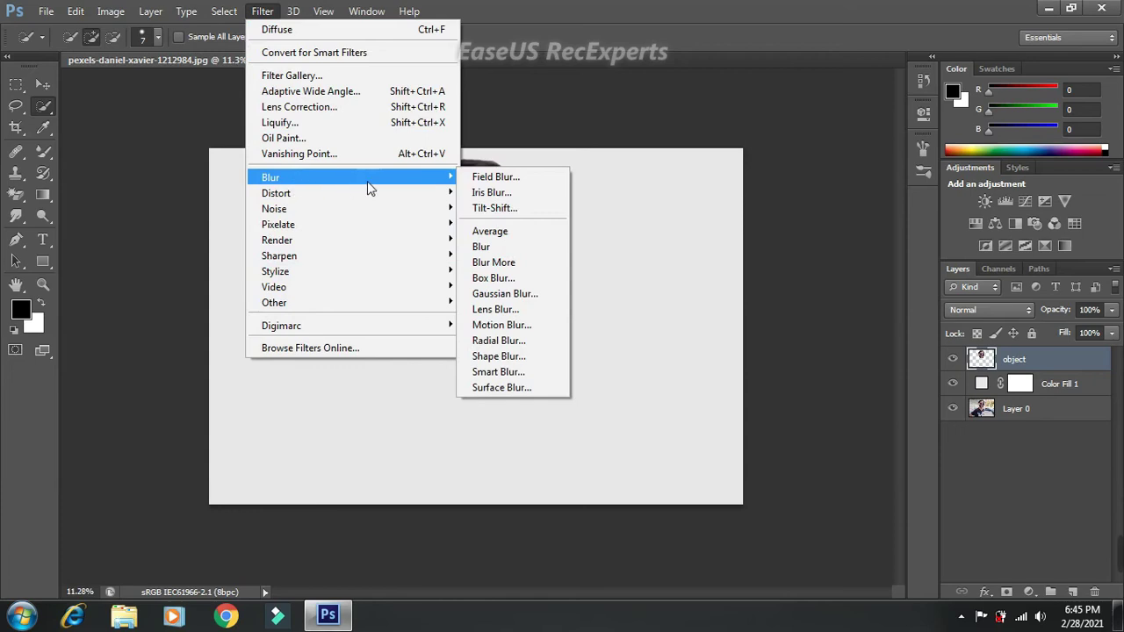
{"action": "mouse_move", "coordinate": [270, 177]}
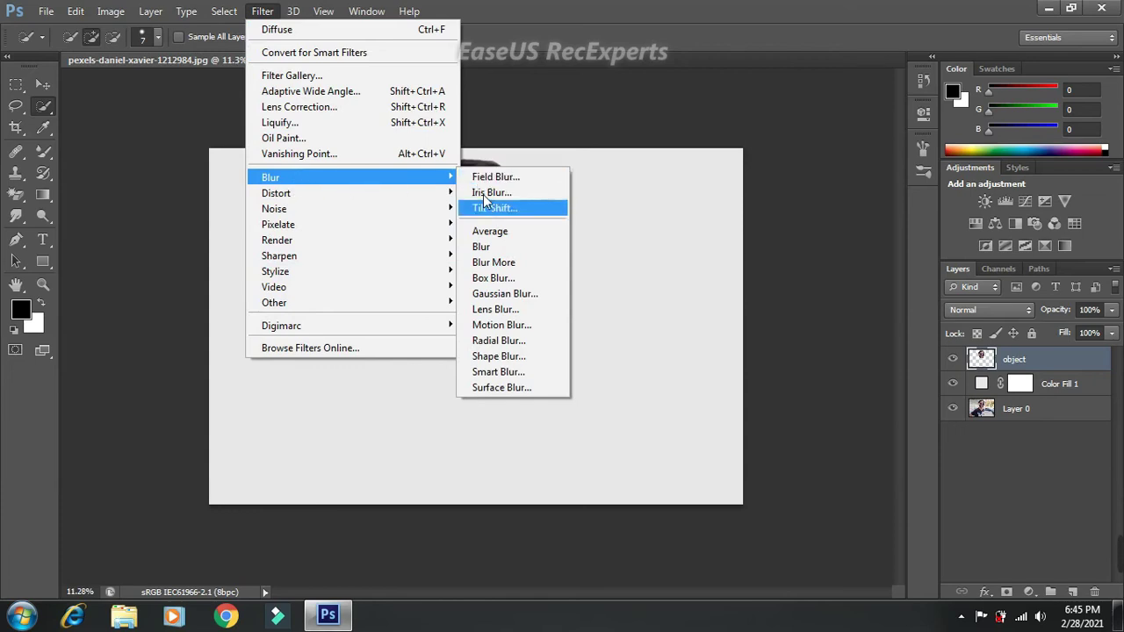
{"action": "left_click", "coordinate": [486, 387]}
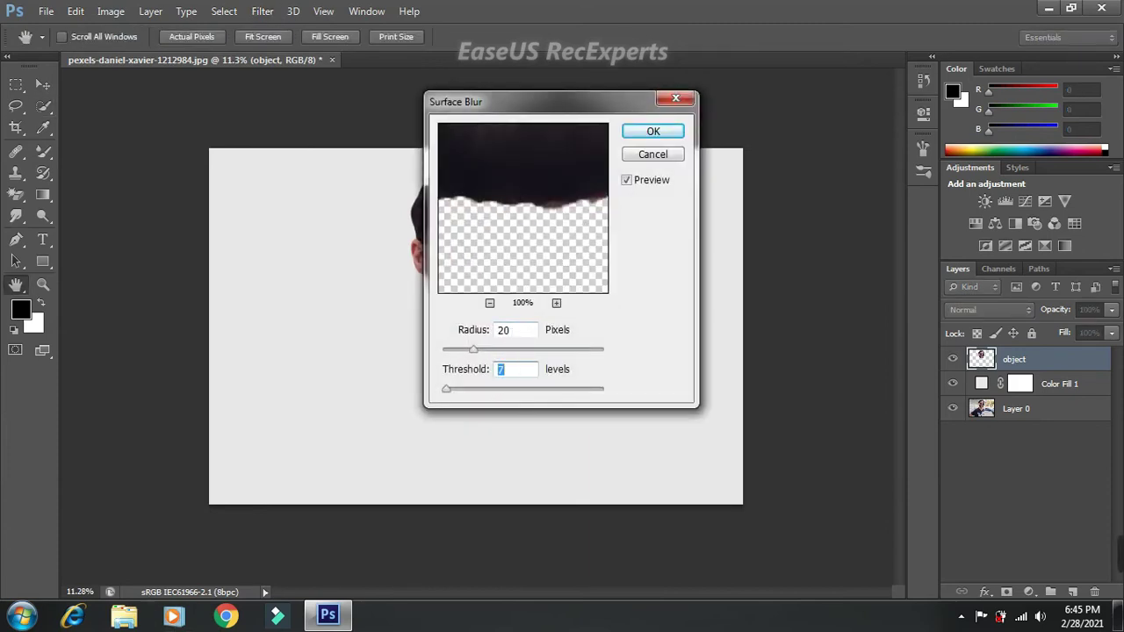
{"action": "left_click", "coordinate": [654, 131]}
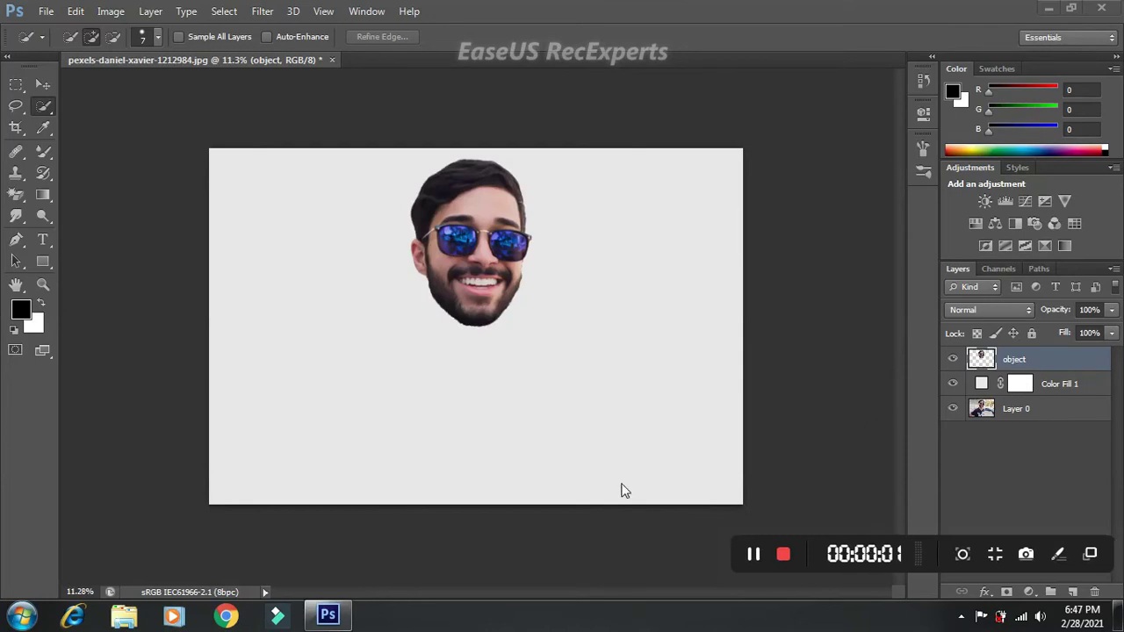
Leave the layer name and Layer Style unchanged, then bring up the Filter > Sharpen list
{"action": "double_click", "coordinate": [1018, 360]}
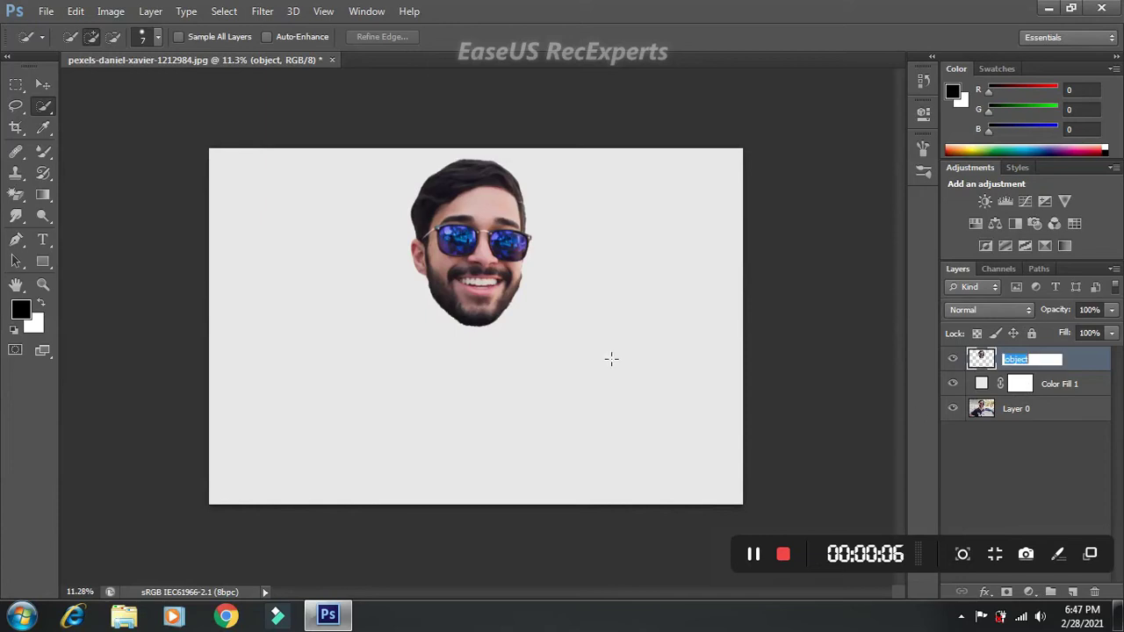
{"action": "left_click", "coordinate": [1094, 366]}
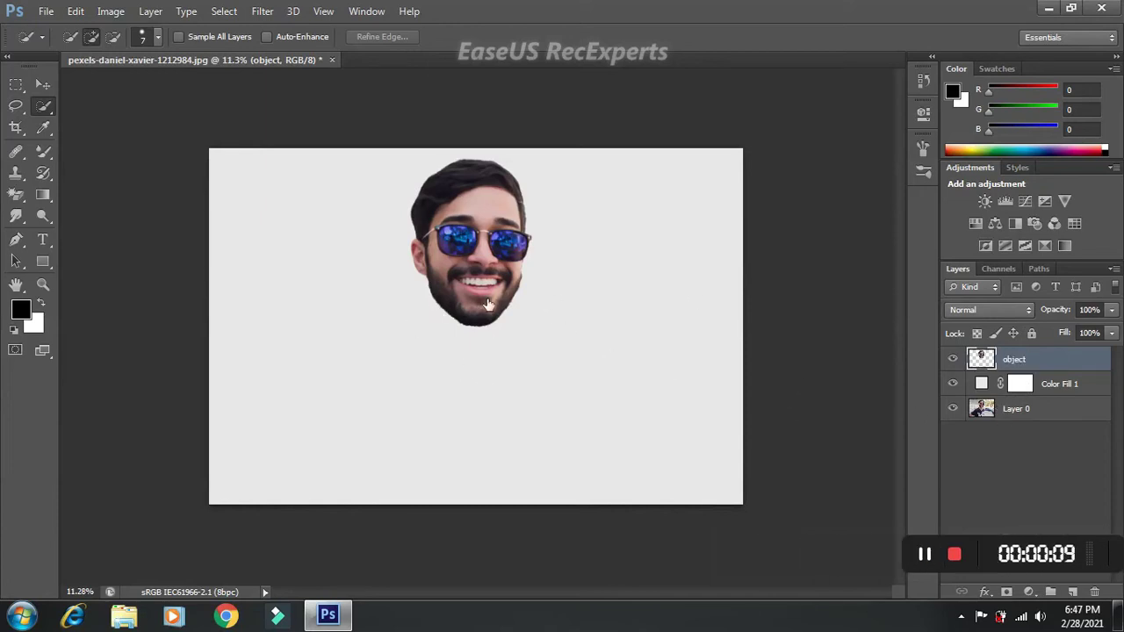
{"action": "left_click", "coordinate": [262, 12]}
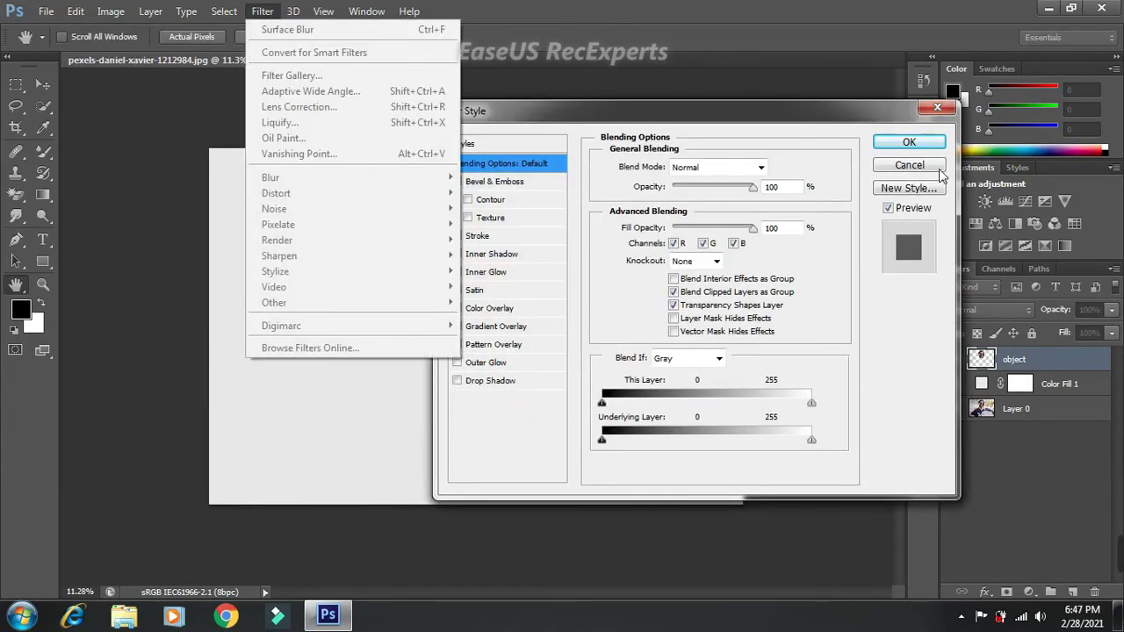
{"action": "left_click", "coordinate": [940, 108]}
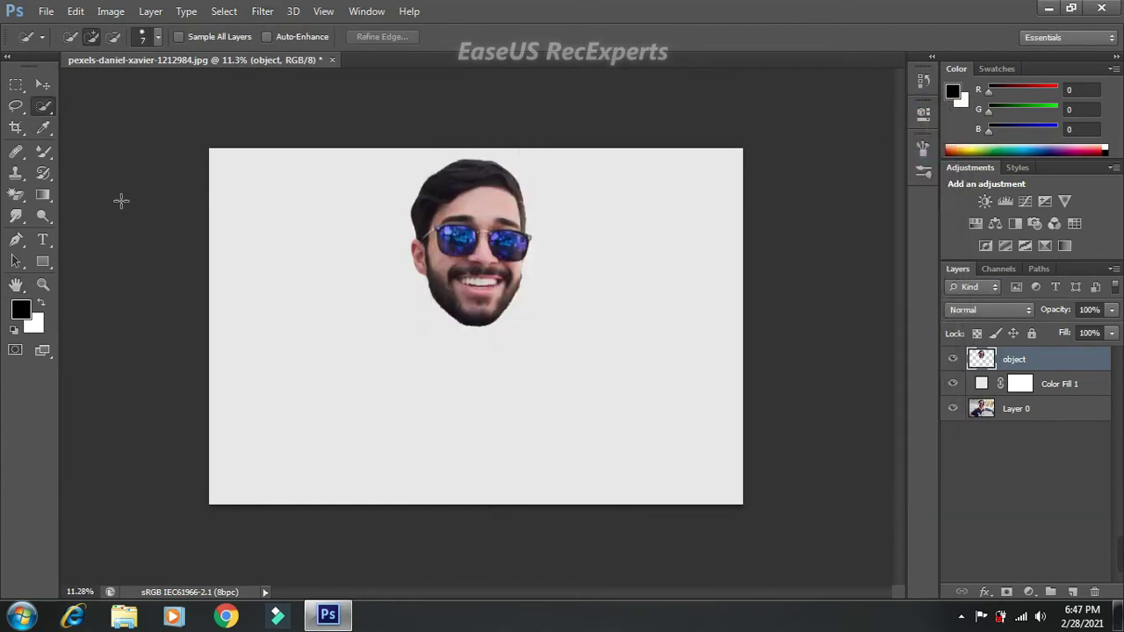
{"action": "left_click", "coordinate": [263, 11]}
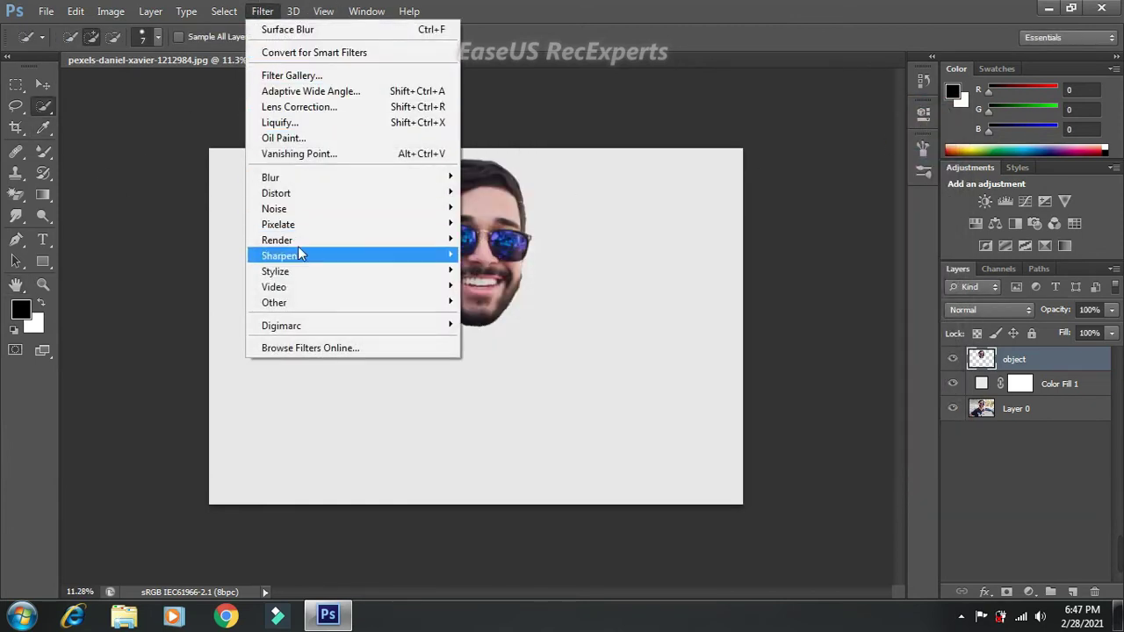
{"action": "mouse_move", "coordinate": [279, 256]}
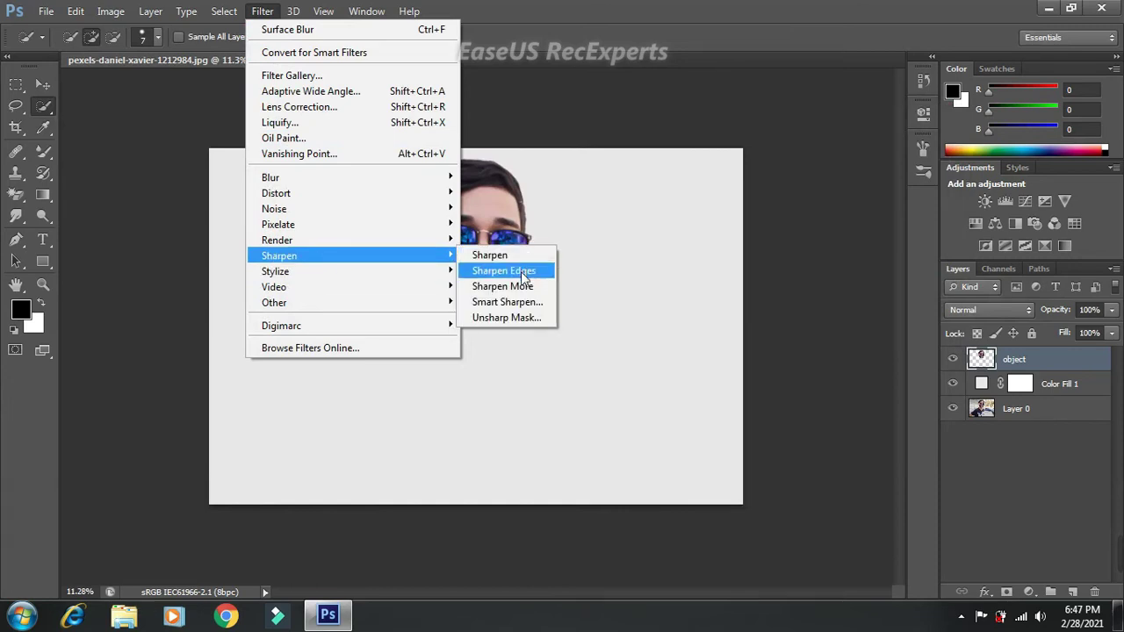
Apply Smart Sharpen in Advanced mode with Amount 200% and Radius 2.0 px to the face
{"action": "left_click", "coordinate": [520, 300]}
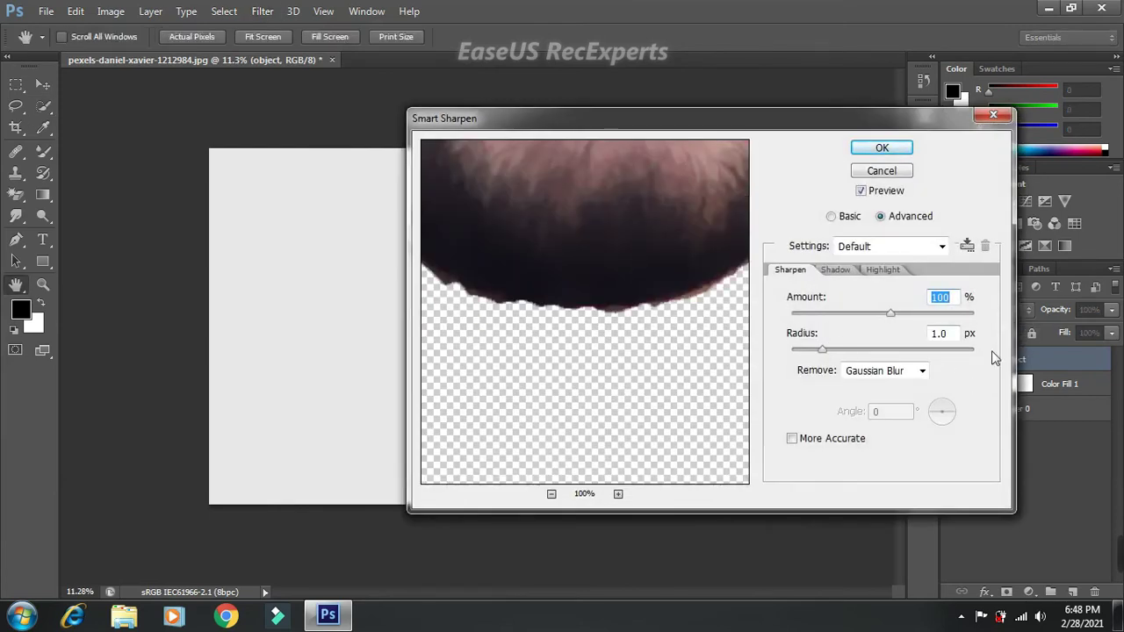
{"action": "type", "text": "200"}
{"action": "left_click_drag", "start_coordinate": [954, 334], "coordinate": [935, 335]}
{"action": "type", "text": "2"}
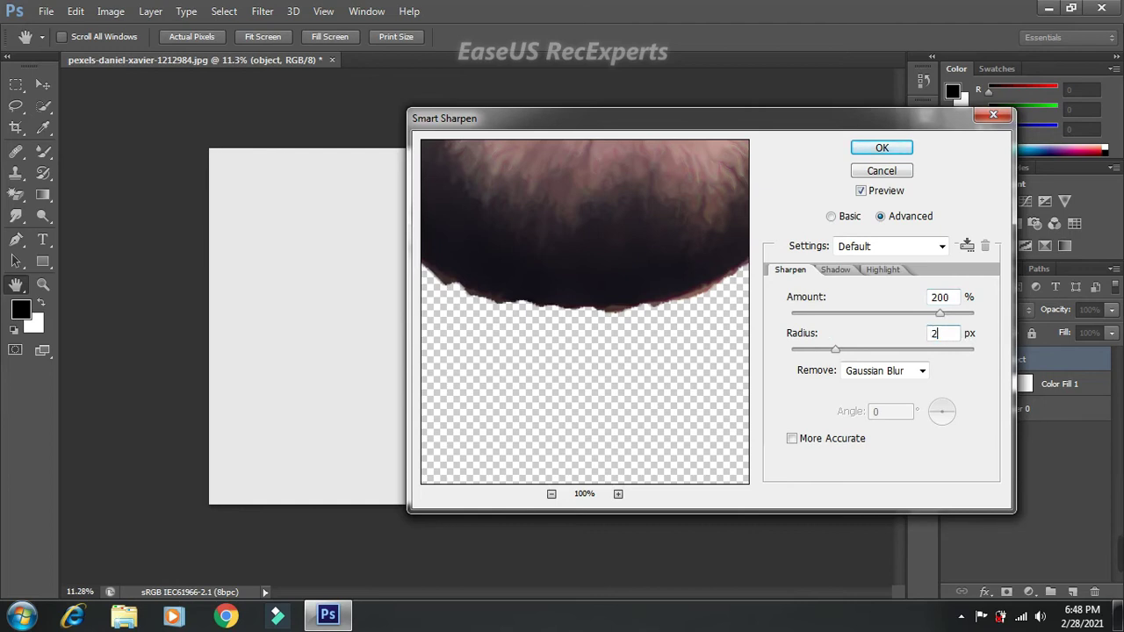
{"action": "type", "text": ".0"}
{"action": "left_click", "coordinate": [831, 217]}
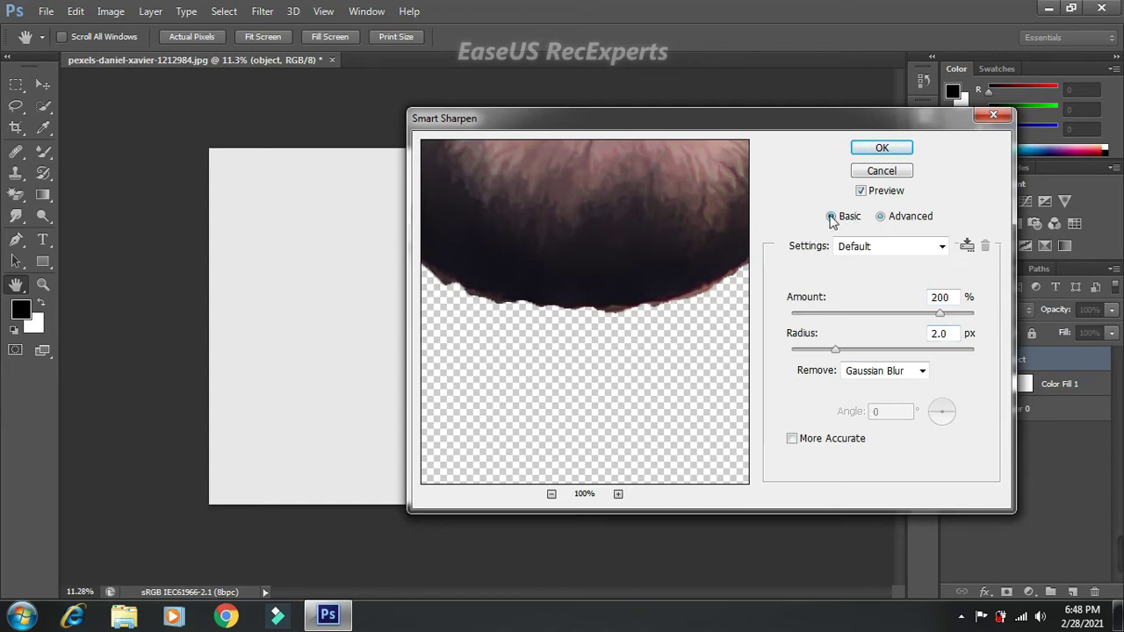
{"action": "left_click", "coordinate": [880, 217]}
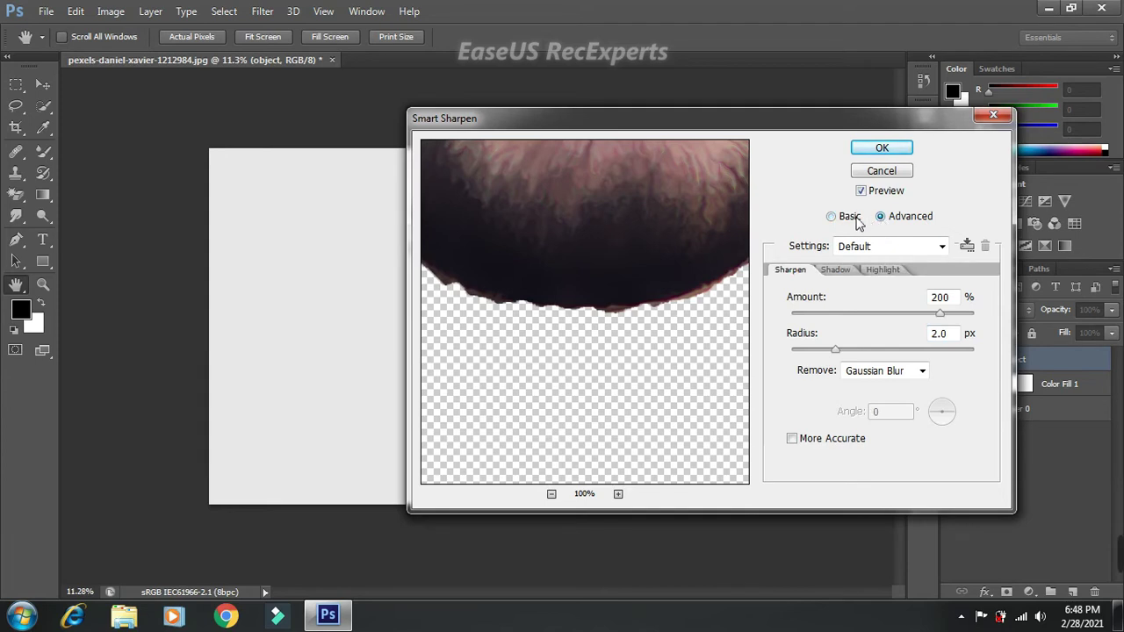
{"action": "left_click", "coordinate": [882, 147]}
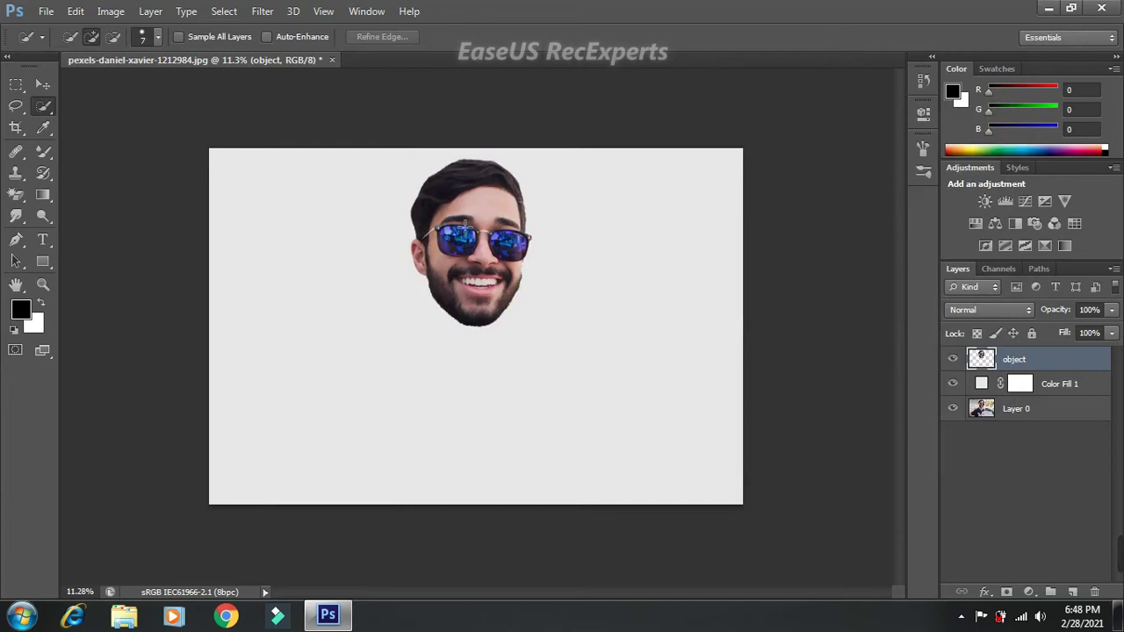
Apply Unsharp Mask (Amount 30, Radius 50.0) to the face and duplicate it as 'object copy'
{"action": "left_click", "coordinate": [261, 14]}
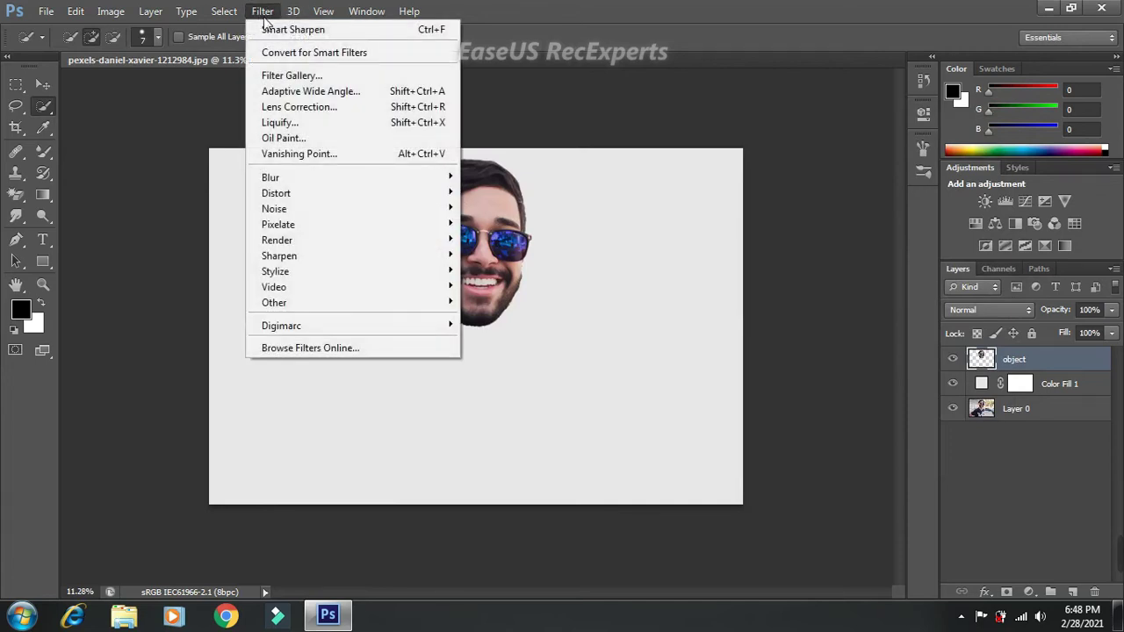
{"action": "mouse_move", "coordinate": [280, 255]}
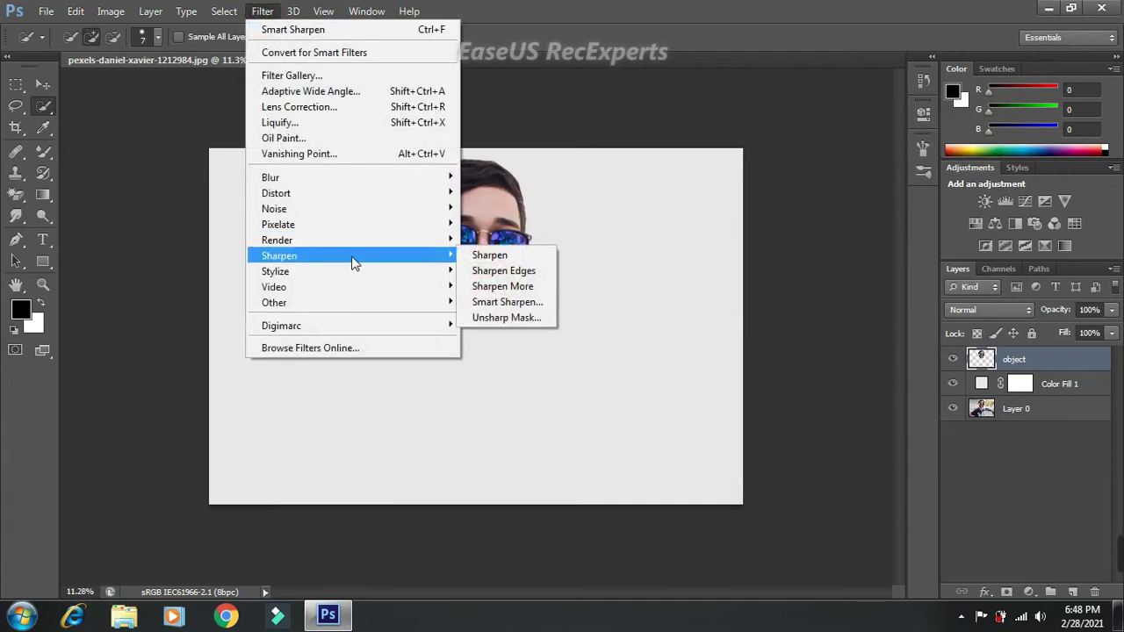
{"action": "left_click", "coordinate": [497, 317]}
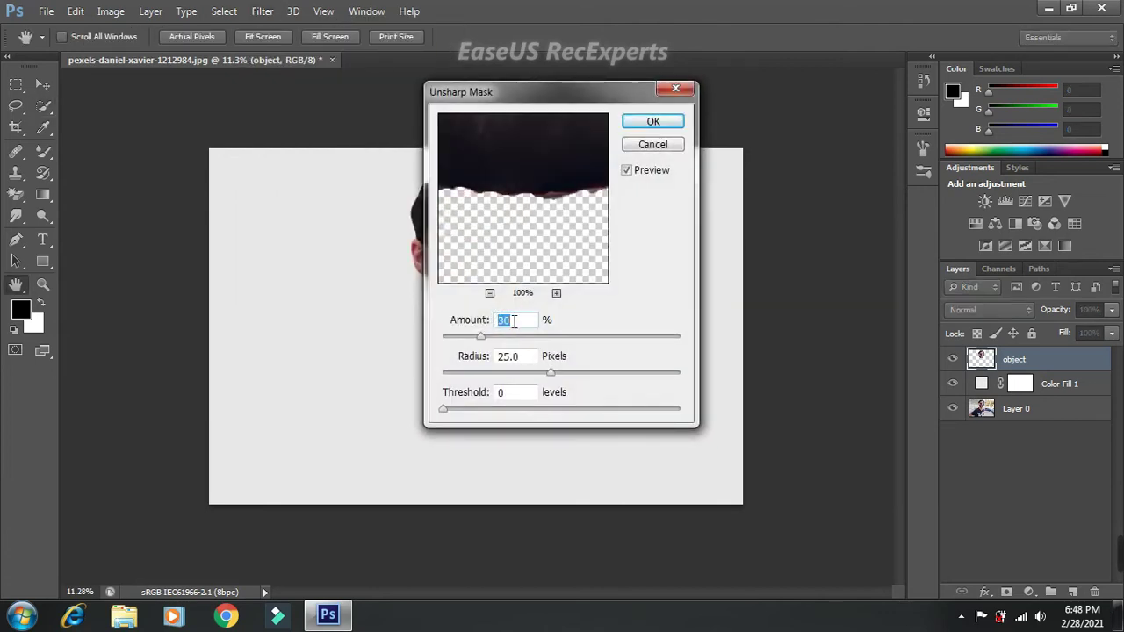
{"action": "left_click", "coordinate": [517, 359]}
{"action": "left_click_drag", "start_coordinate": [520, 359], "coordinate": [501, 362]}
{"action": "type", "text": "50.0"}
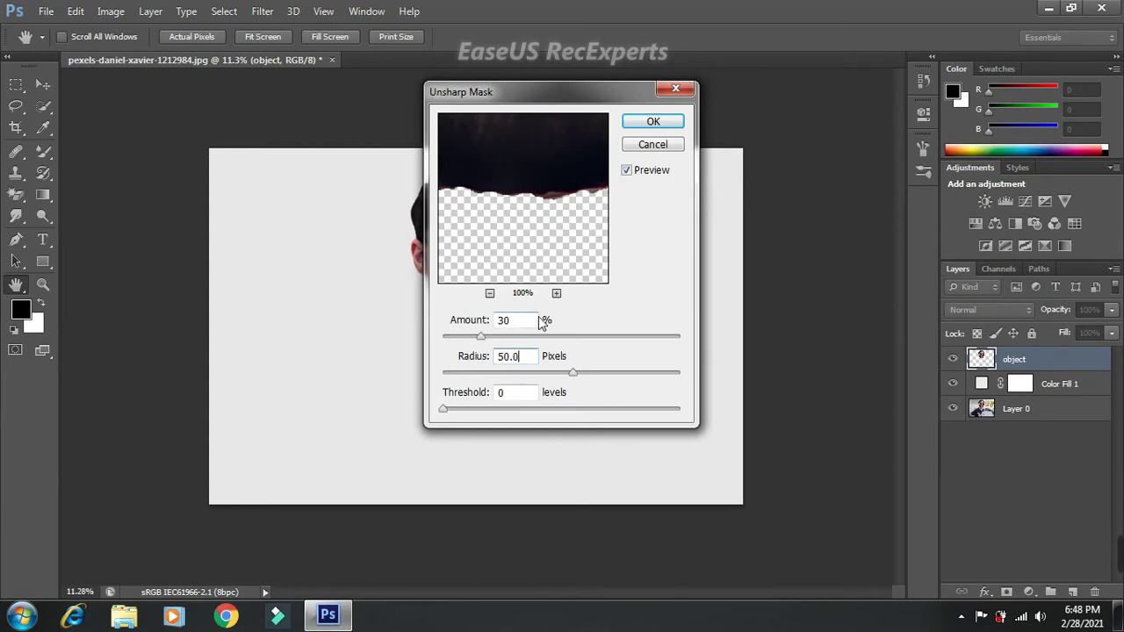
{"action": "left_click", "coordinate": [666, 121]}
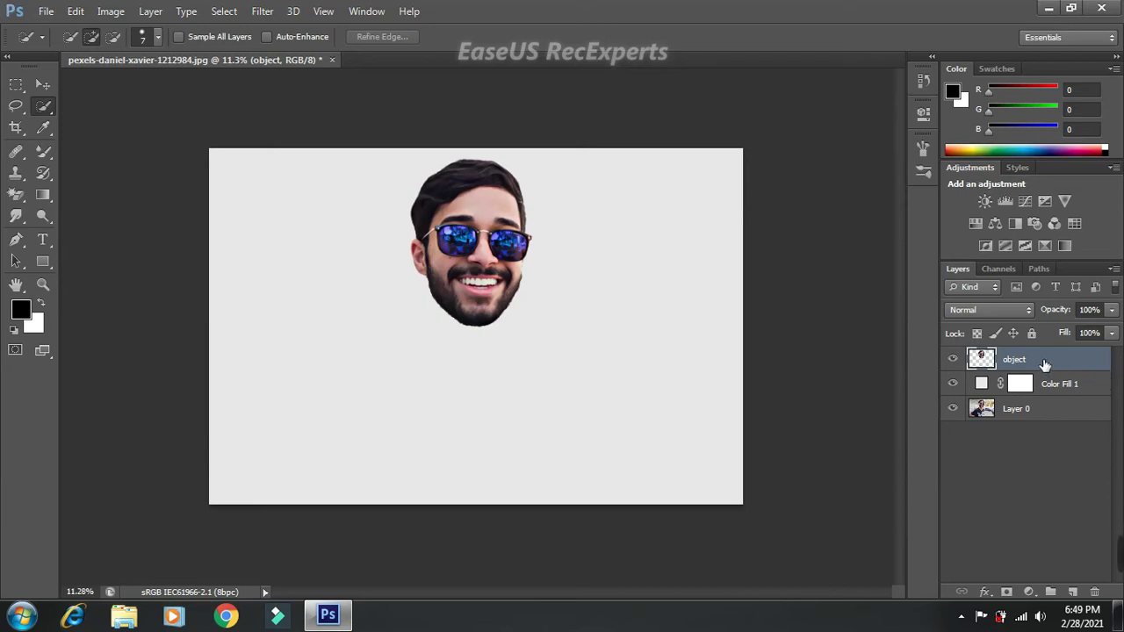
{"action": "key", "text": "ctrl+j"}
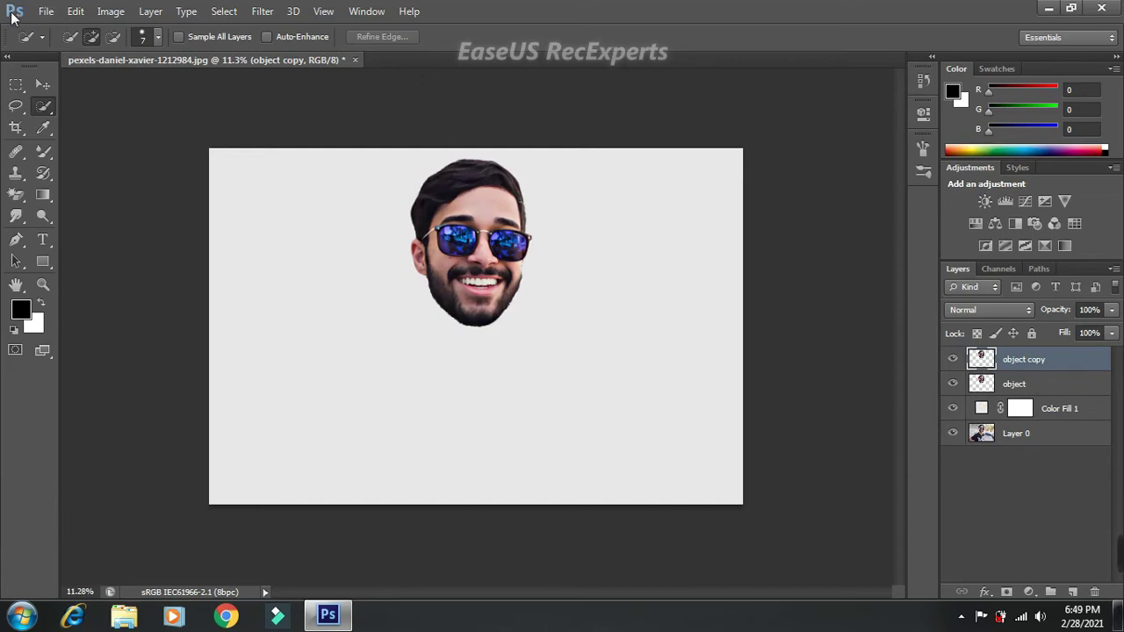
Apply a 2 px High Pass to 'object copy' and set its blend mode to Overlay
{"action": "left_click", "coordinate": [263, 12]}
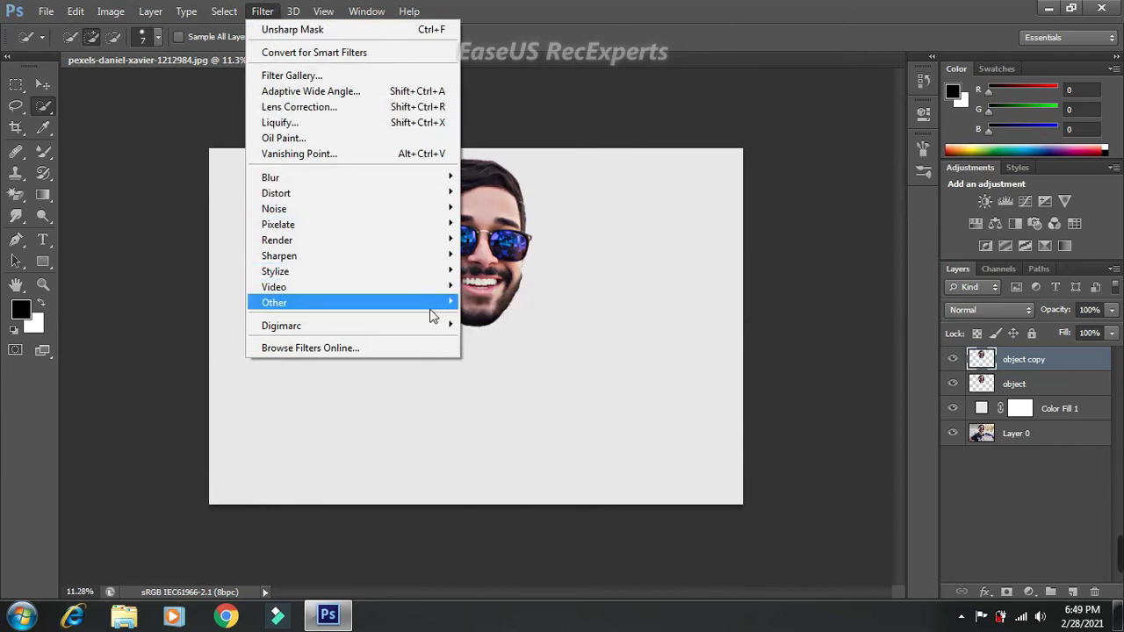
{"action": "mouse_move", "coordinate": [352, 302]}
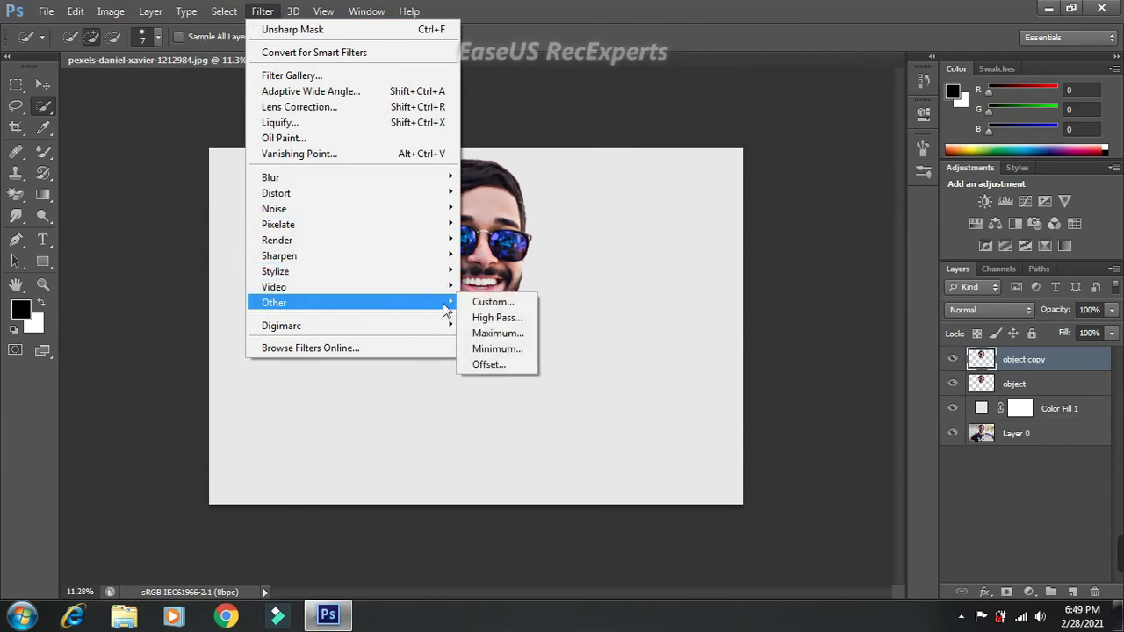
{"action": "left_click", "coordinate": [479, 317]}
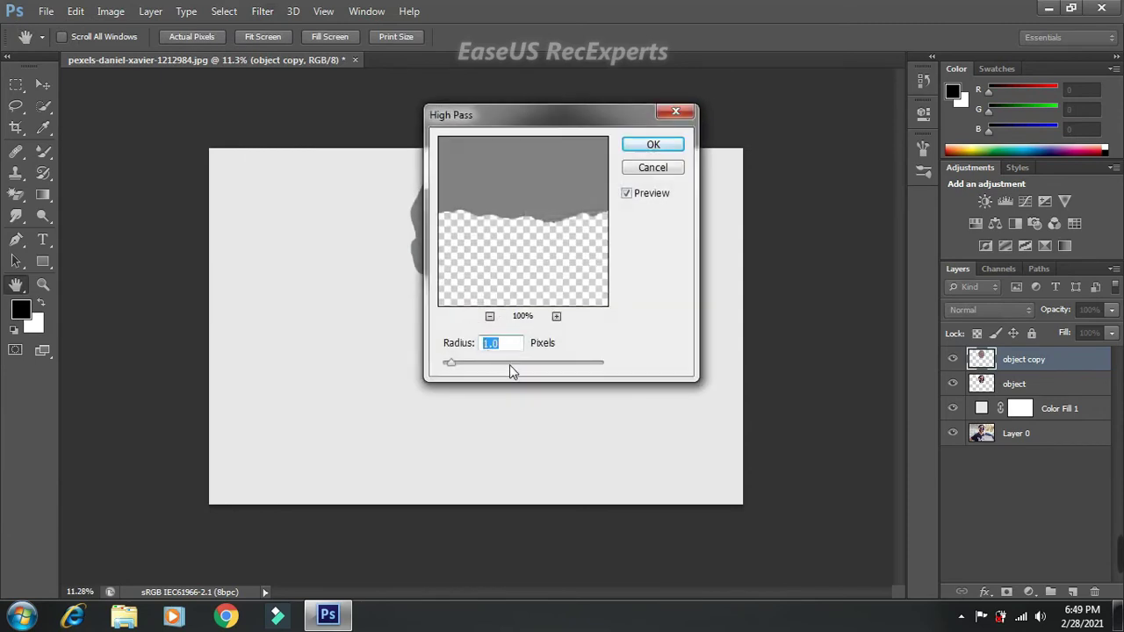
{"action": "type", "text": "2"}
{"action": "left_click", "coordinate": [670, 146]}
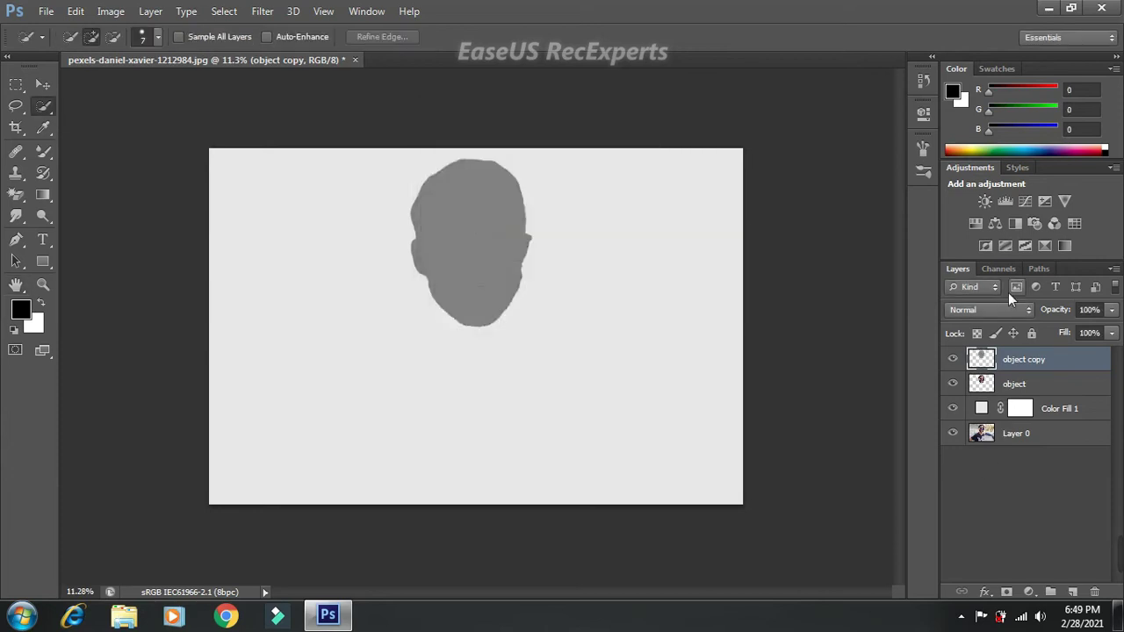
{"action": "left_click", "coordinate": [1025, 314]}
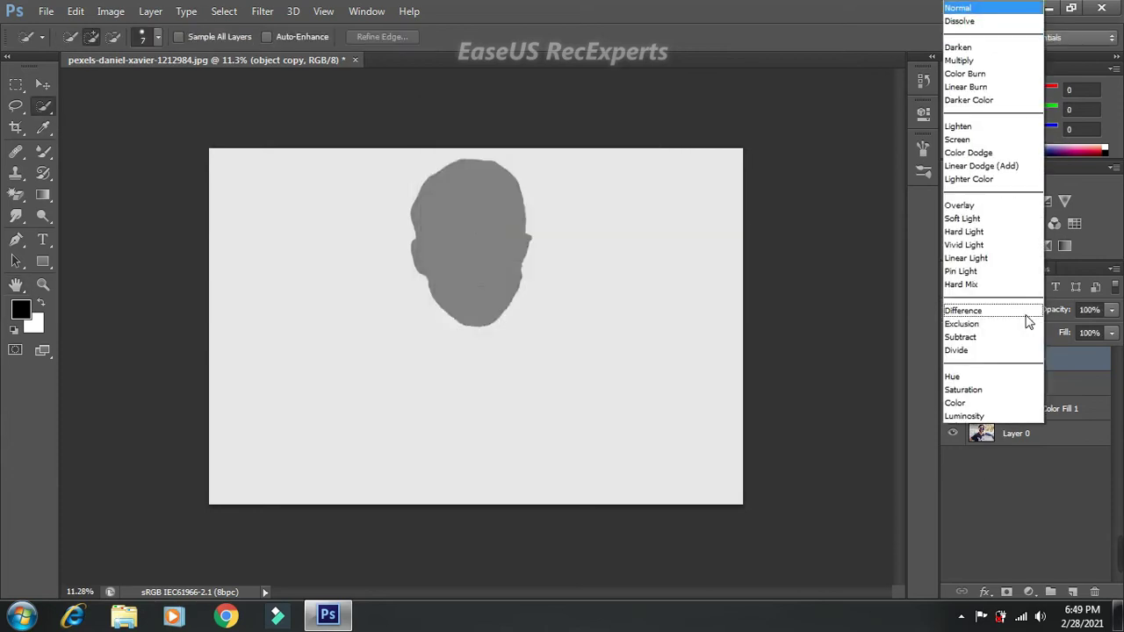
{"action": "left_click", "coordinate": [969, 205]}
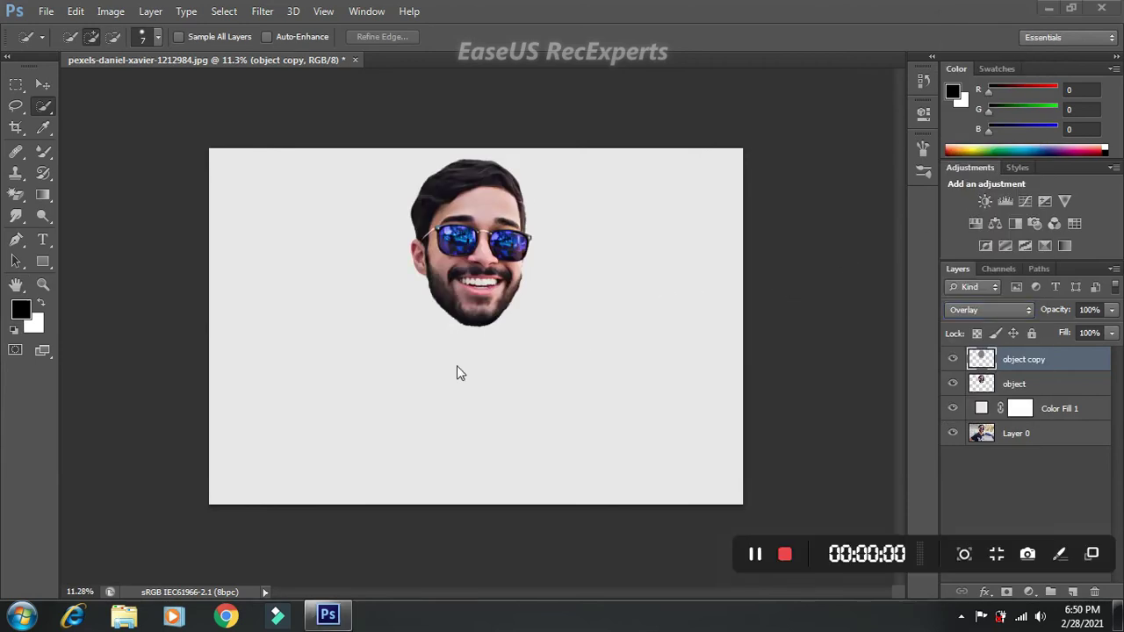
Merge 'object copy' with 'object' and duplicate the result as 'object copy 2'
{"action": "left_click", "coordinate": [1019, 387], "text": "ctrl"}
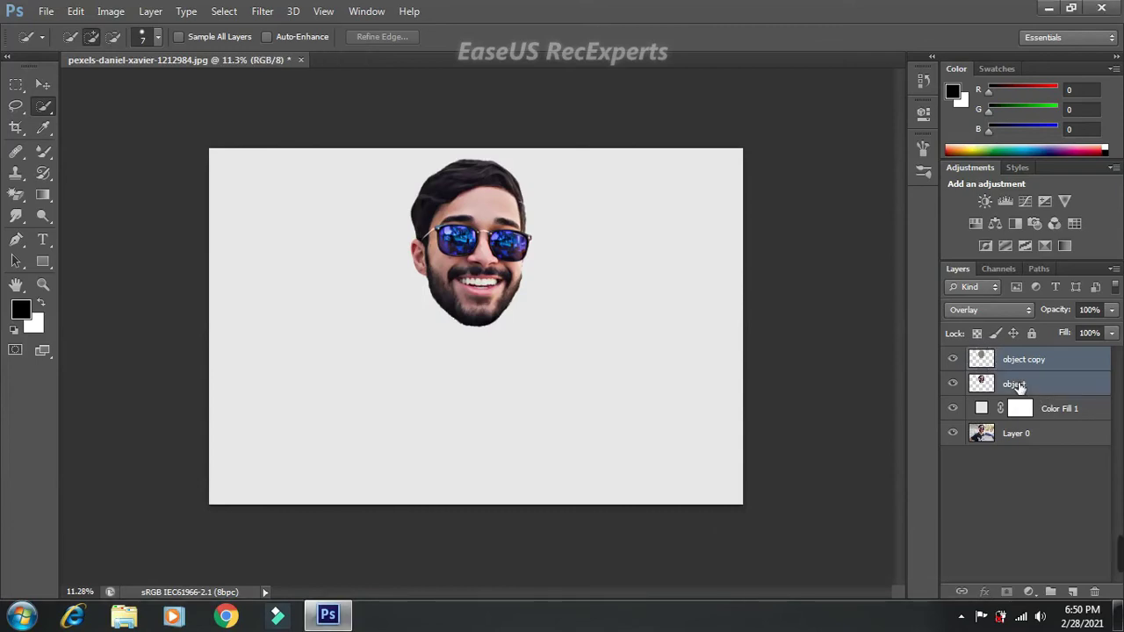
{"action": "right_click", "coordinate": [1026, 368]}
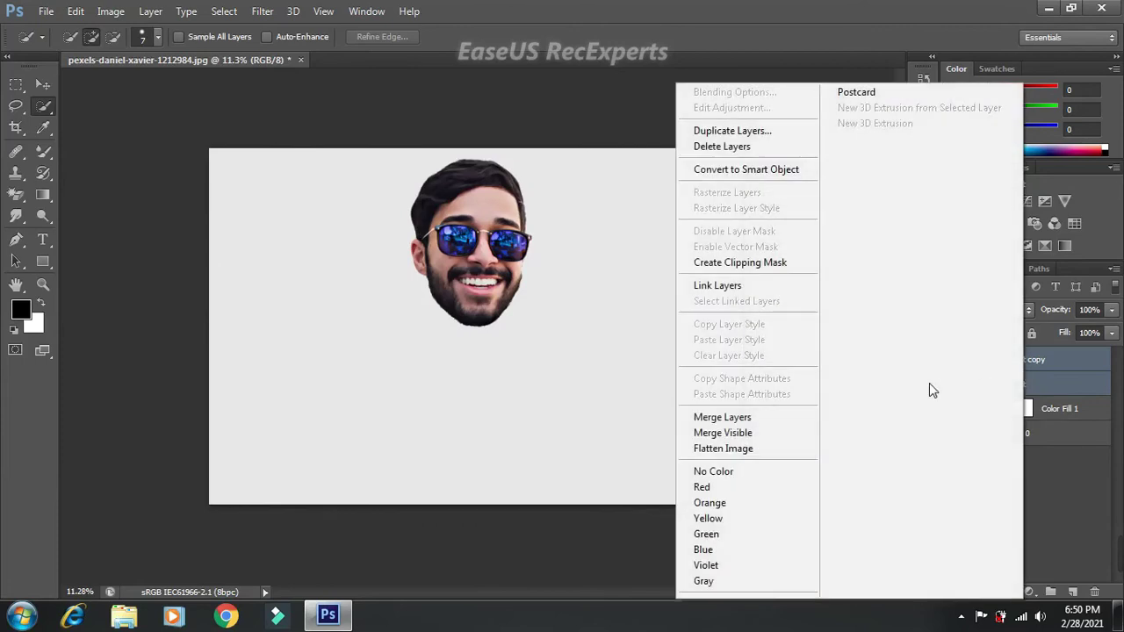
{"action": "left_click", "coordinate": [752, 417]}
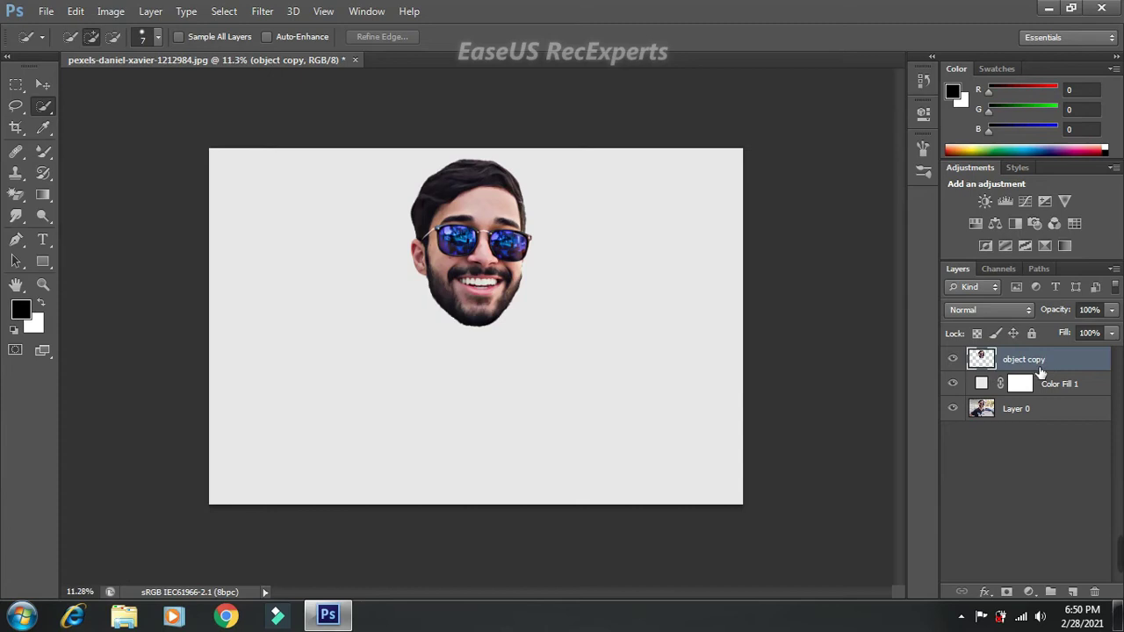
{"action": "key", "text": "ctrl+j"}
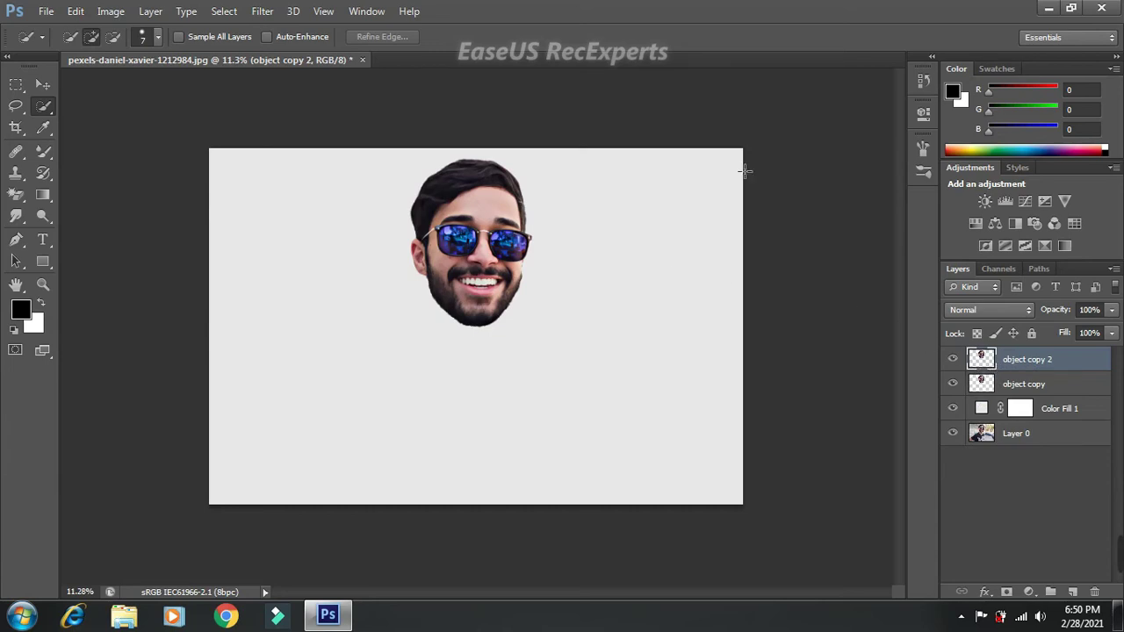
Apply an Anisotropic Diffuse filter to the 'object copy 2' face layer
{"action": "left_click", "coordinate": [263, 11]}
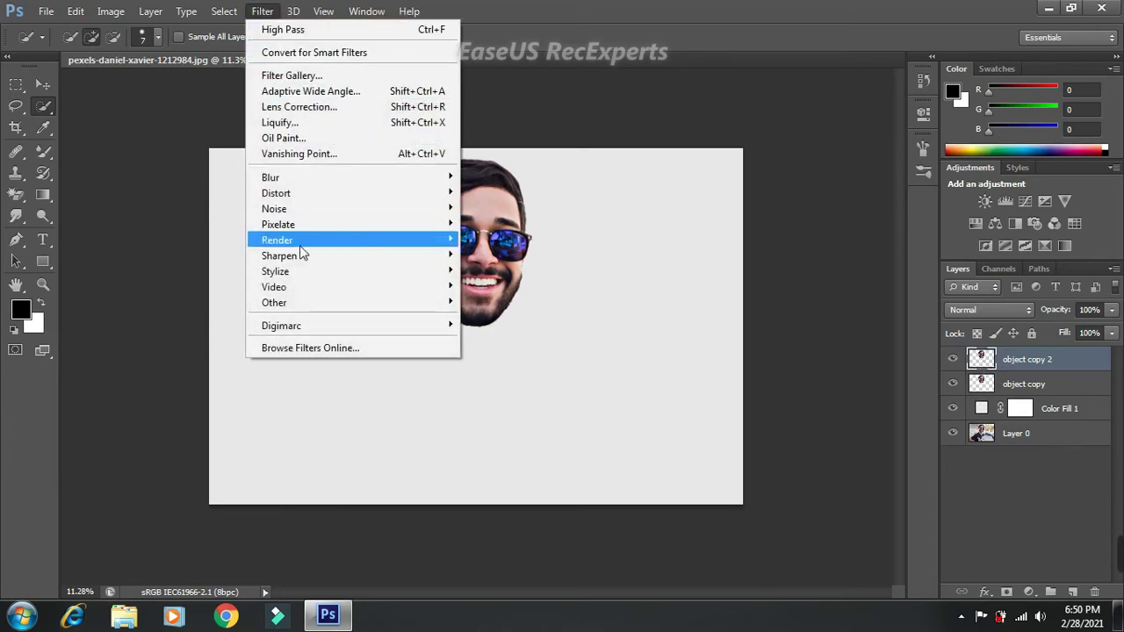
{"action": "mouse_move", "coordinate": [275, 272]}
{"action": "left_click", "coordinate": [482, 274]}
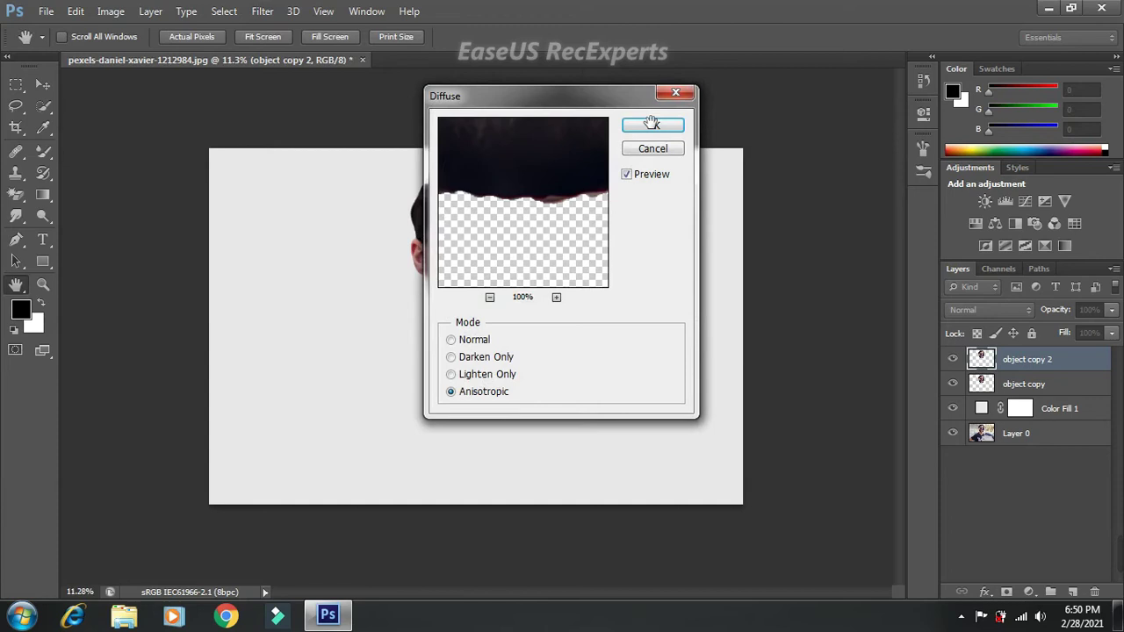
{"action": "left_click", "coordinate": [653, 124]}
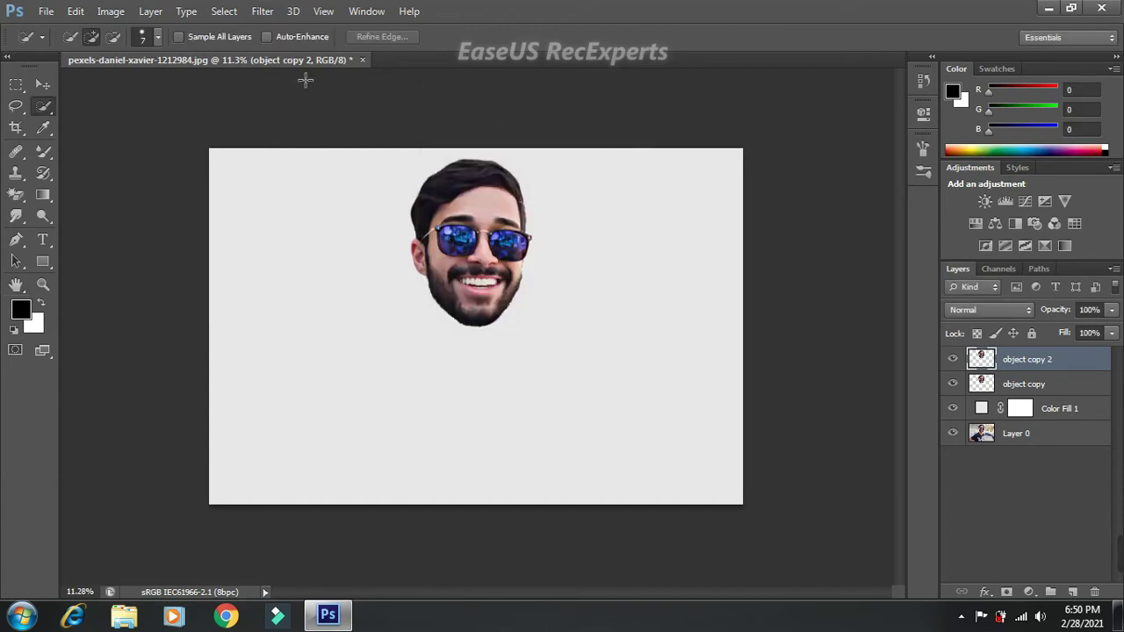
{"action": "left_click", "coordinate": [115, 13]}
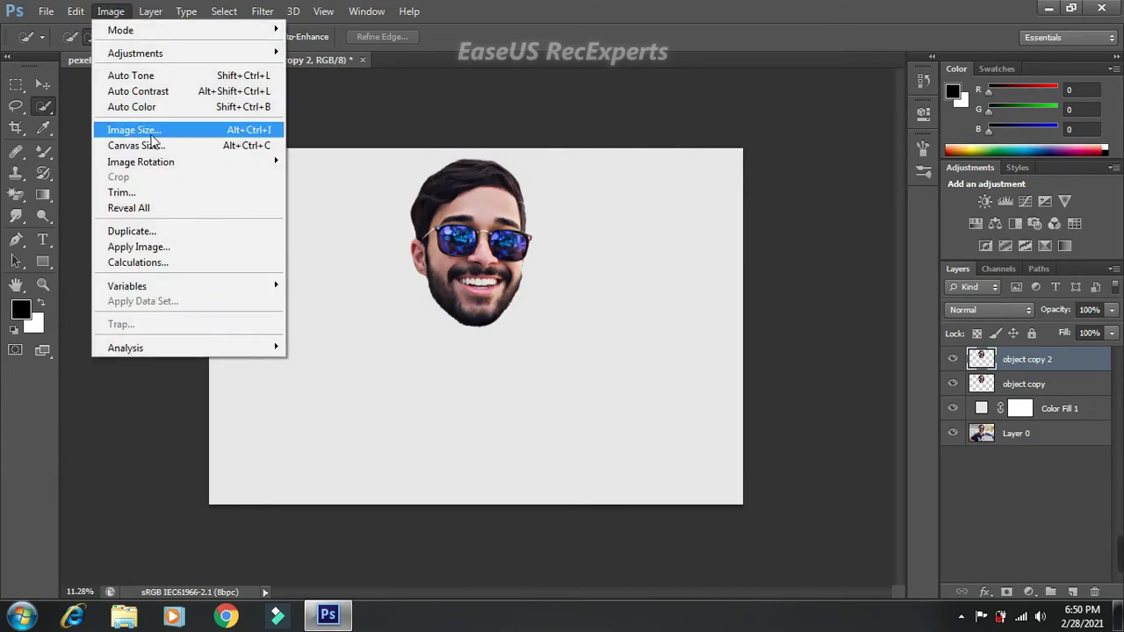
{"action": "mouse_move", "coordinate": [141, 162]}
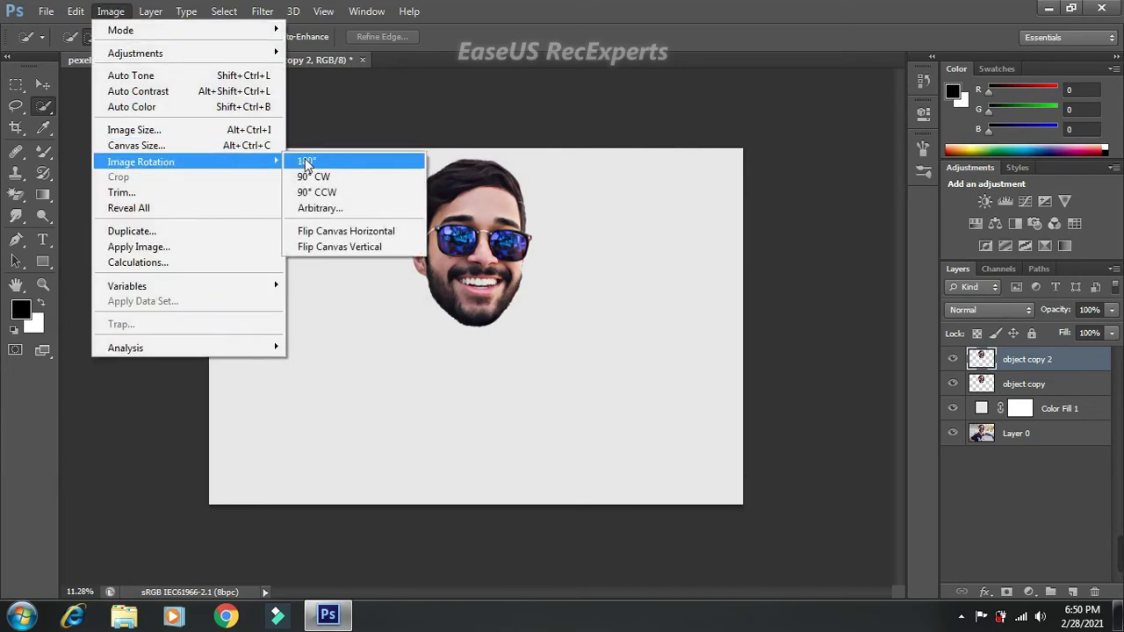
Rotate the canvas 180°, reapply Diffuse to the upside-down face, then rotate it back upright
{"action": "left_click", "coordinate": [305, 160]}
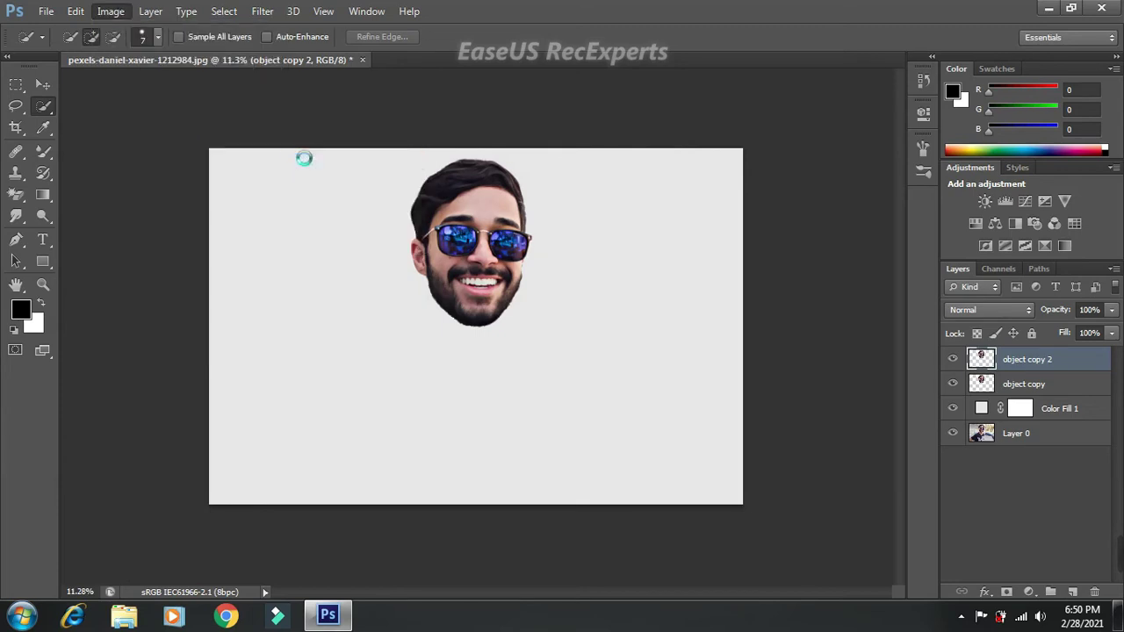
{"action": "left_click", "coordinate": [263, 12]}
{"action": "key", "text": "Escape"}
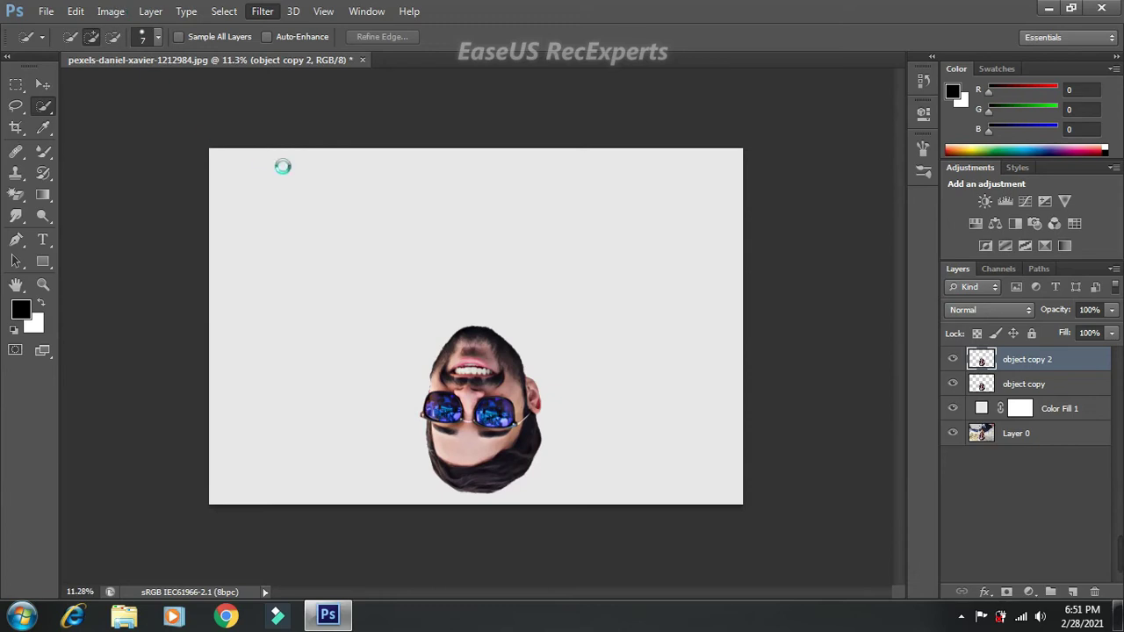
{"action": "left_click", "coordinate": [115, 12]}
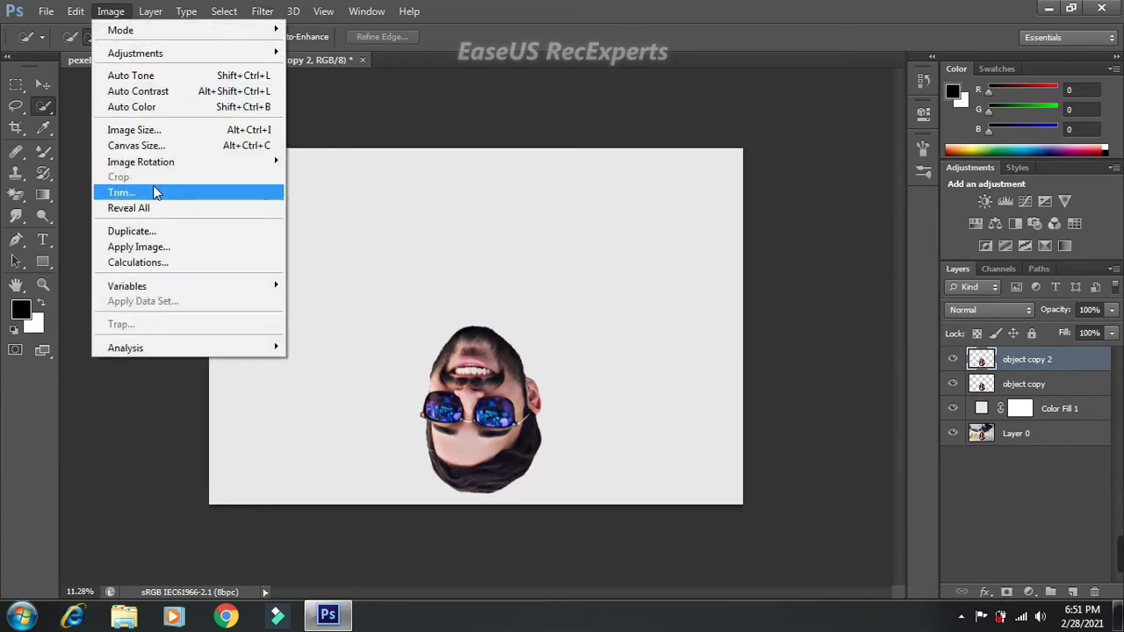
{"action": "mouse_move", "coordinate": [140, 162]}
{"action": "left_click", "coordinate": [303, 162]}
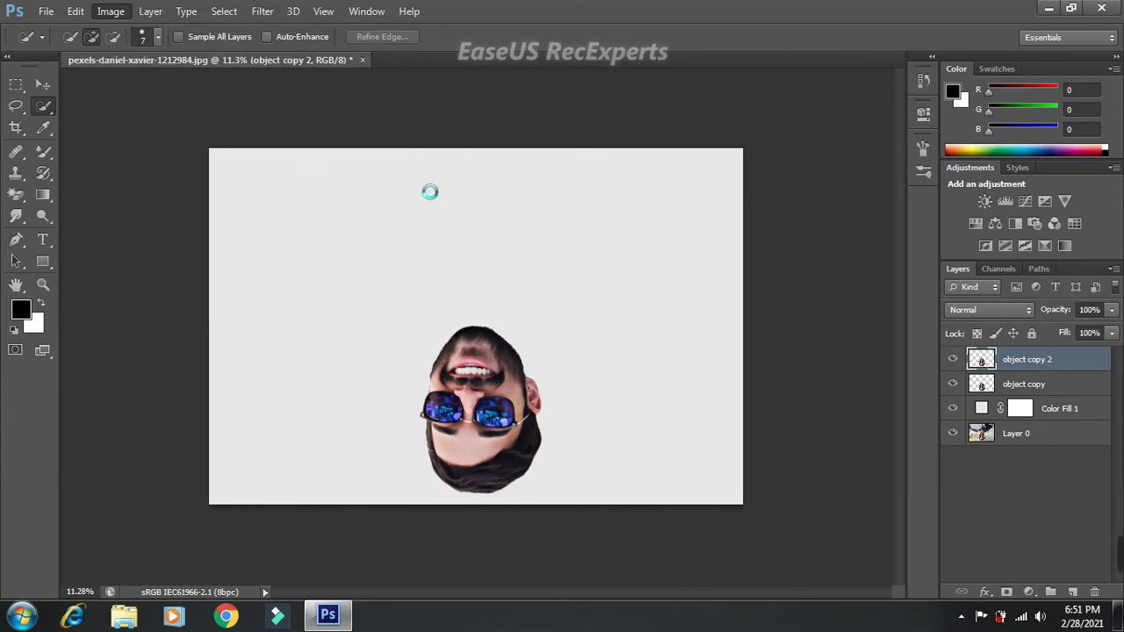
{"action": "left_click", "coordinate": [263, 13]}
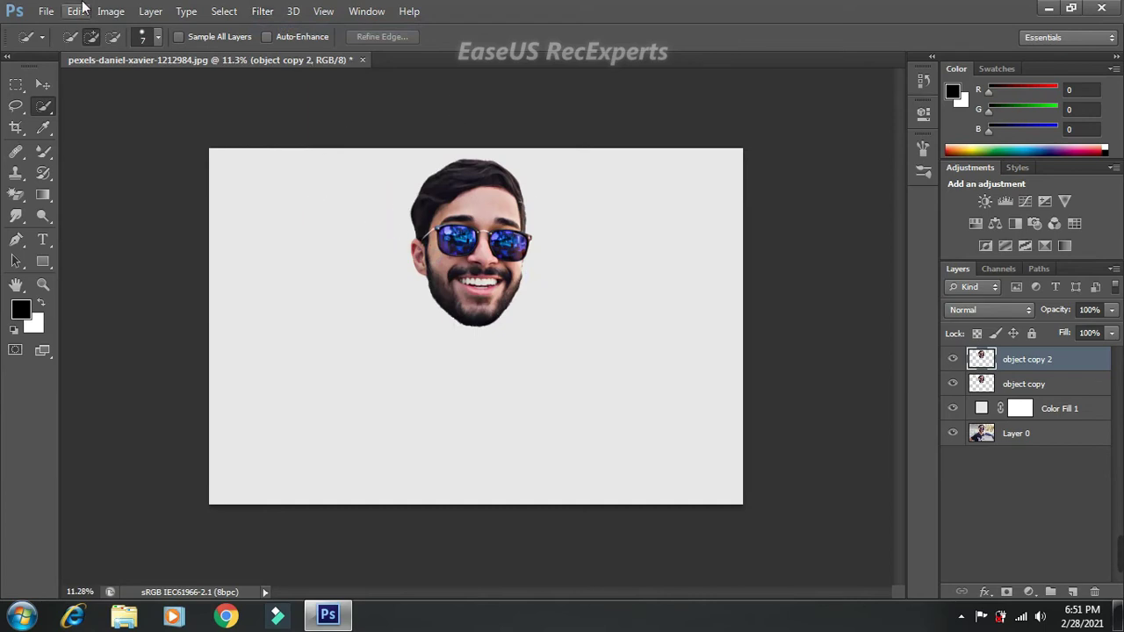
Apply Surface Blur with radius 20 and threshold 7 to the object copy 2 face
{"action": "left_click", "coordinate": [263, 12]}
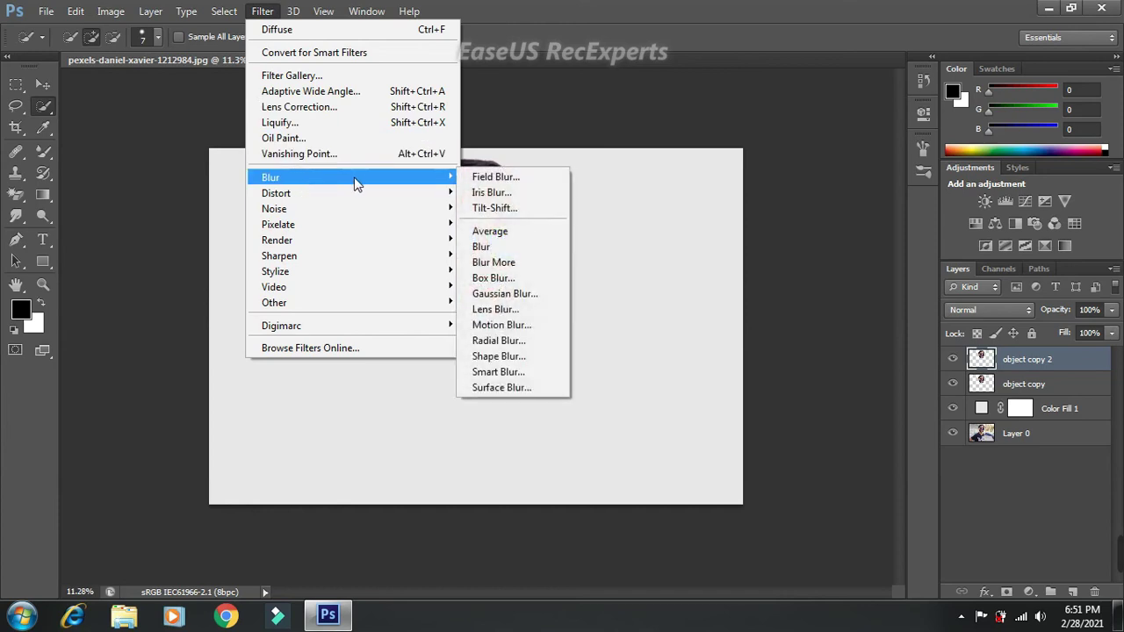
{"action": "mouse_move", "coordinate": [271, 177]}
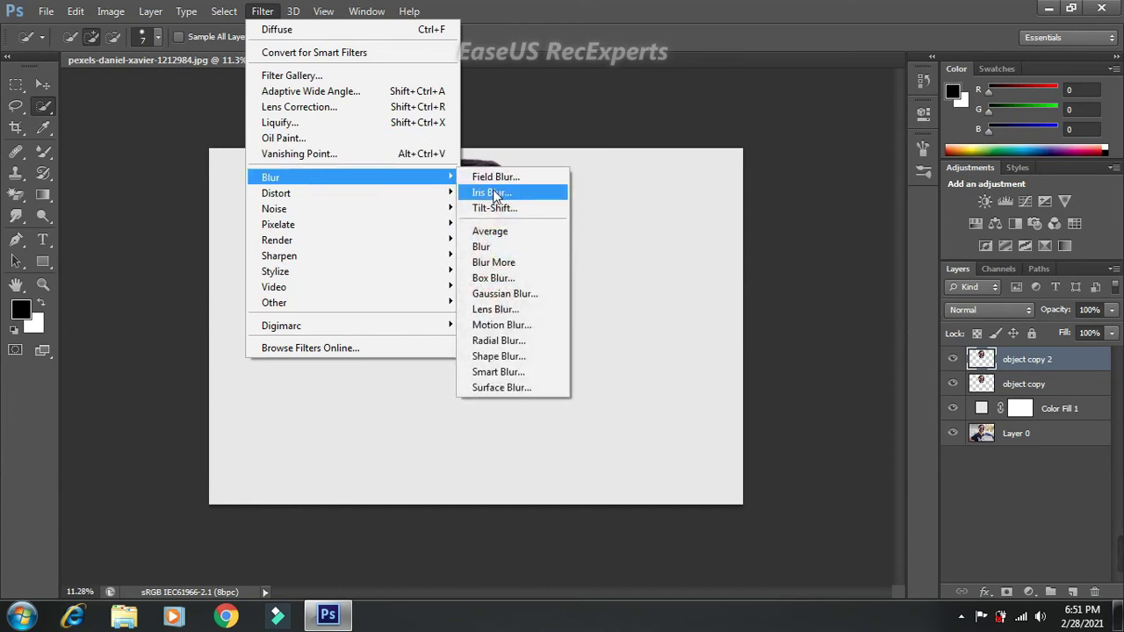
{"action": "left_click", "coordinate": [505, 387]}
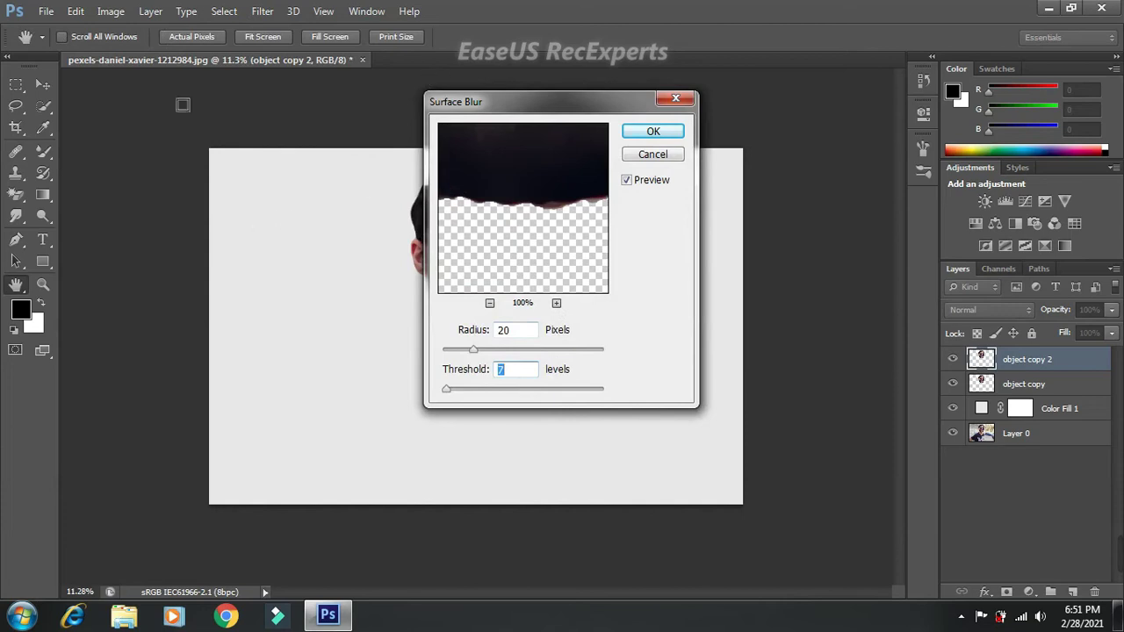
{"action": "left_click", "coordinate": [652, 129]}
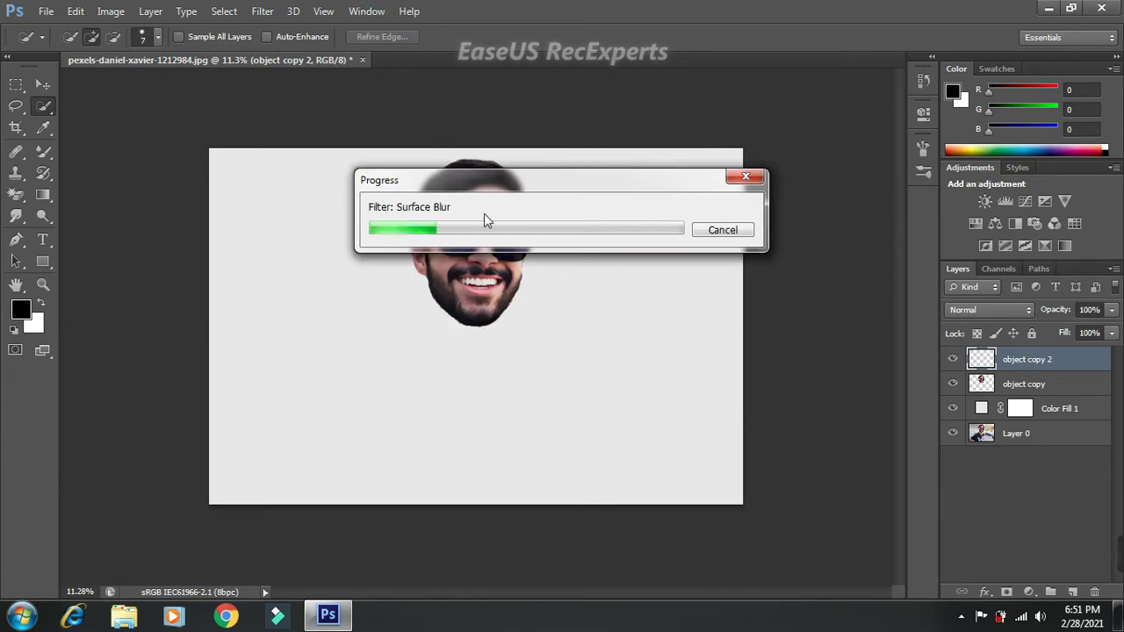
{"action": "mouse_move", "coordinate": [491, 180]}
{"action": "left_mouse_down"}
{"action": "mouse_move", "coordinate": [512, 154]}
{"action": "mouse_move", "coordinate": [504, 98]}
{"action": "left_mouse_up"}
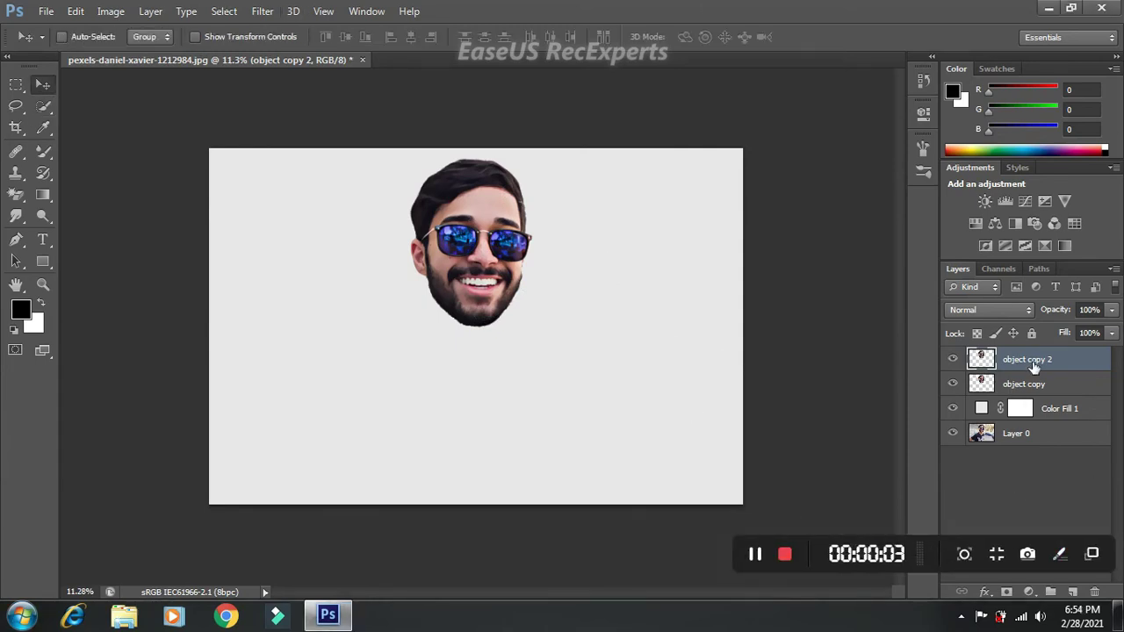
Sharpen the object copy 2 face with Smart Sharpen at Amount 100 and Radius 1 px
{"action": "left_click", "coordinate": [274, 12]}
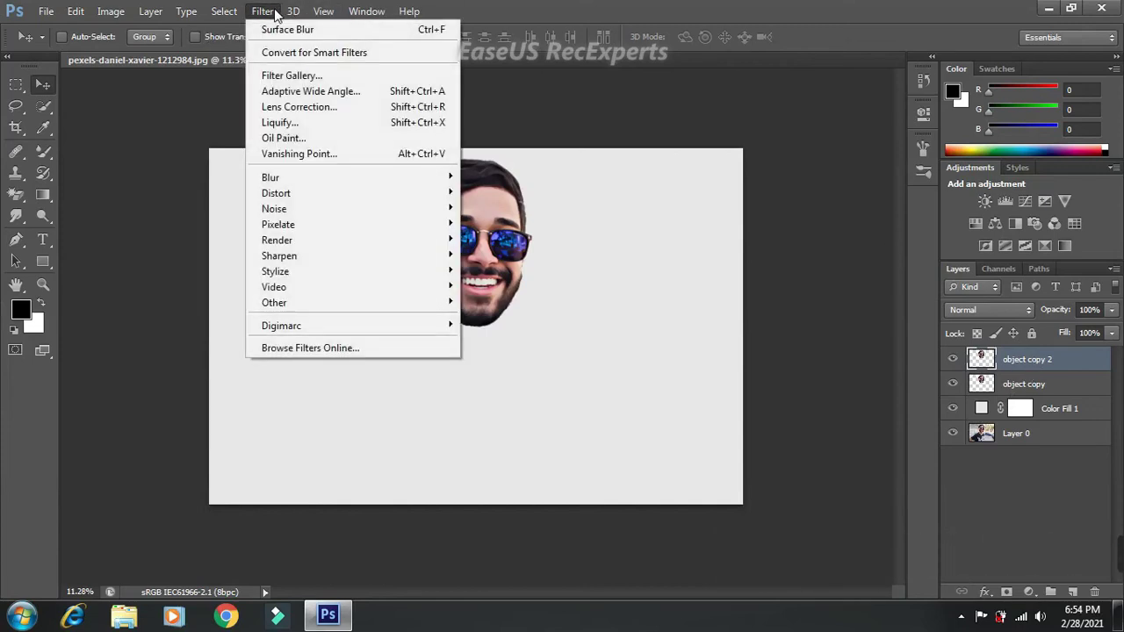
{"action": "mouse_move", "coordinate": [279, 256]}
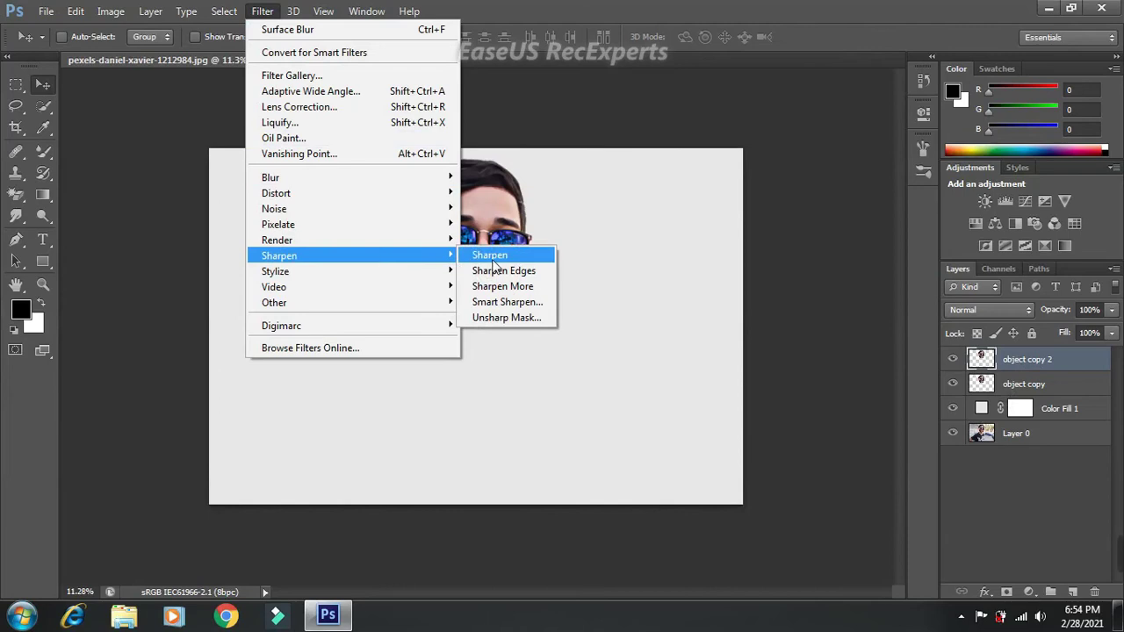
{"action": "left_click", "coordinate": [509, 302]}
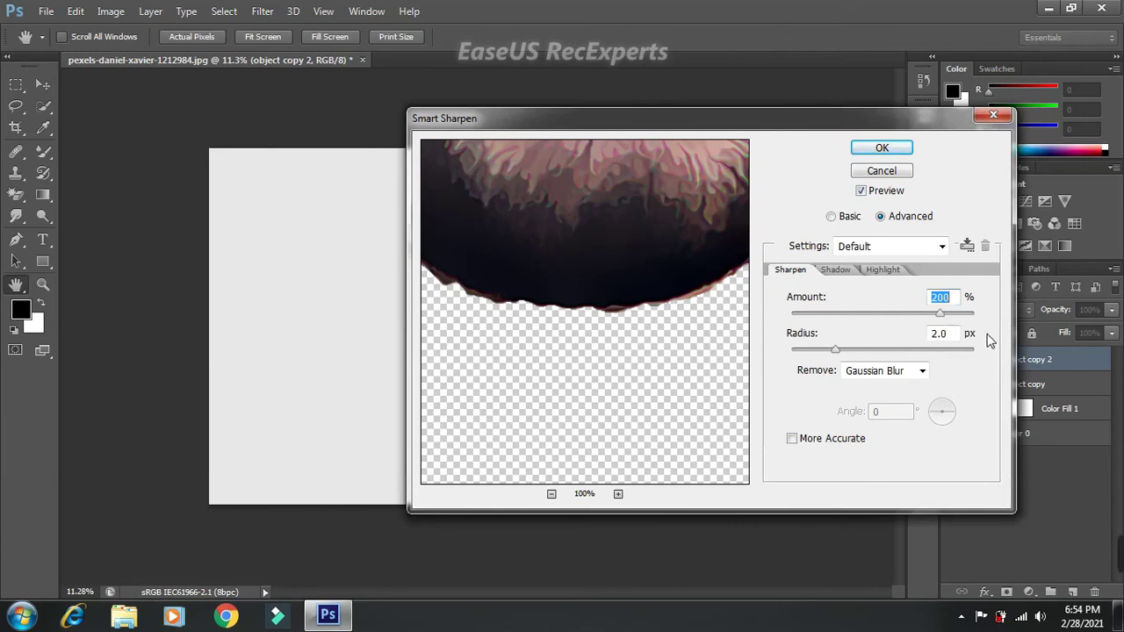
{"action": "type", "text": "100"}
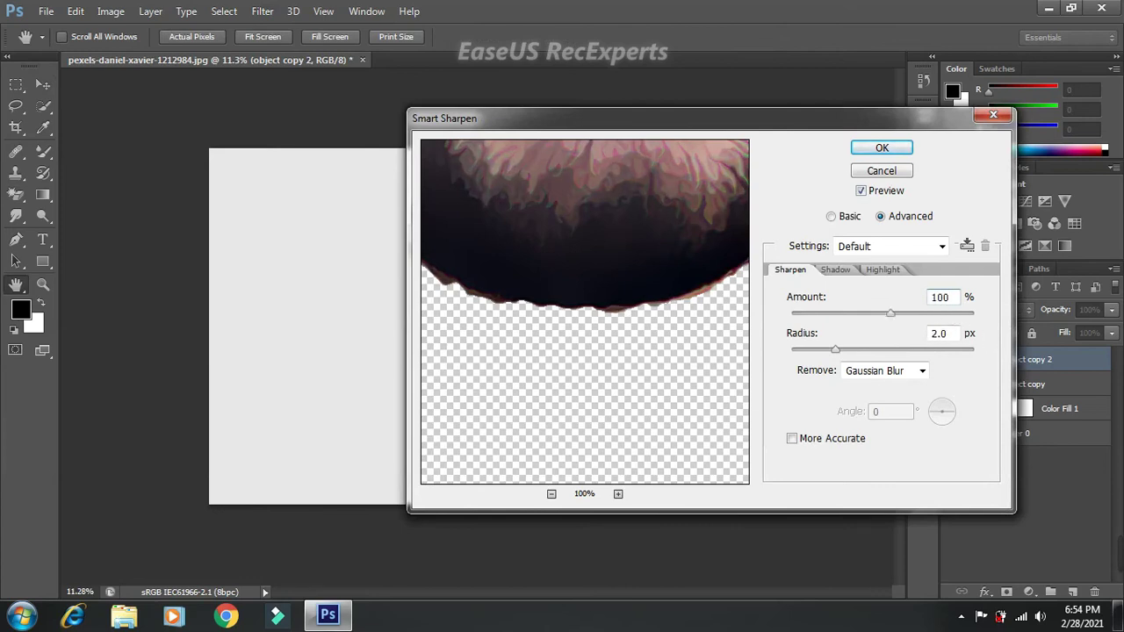
{"action": "double_click", "coordinate": [929, 334]}
{"action": "type", "text": "1"}
{"action": "left_click", "coordinate": [882, 147]}
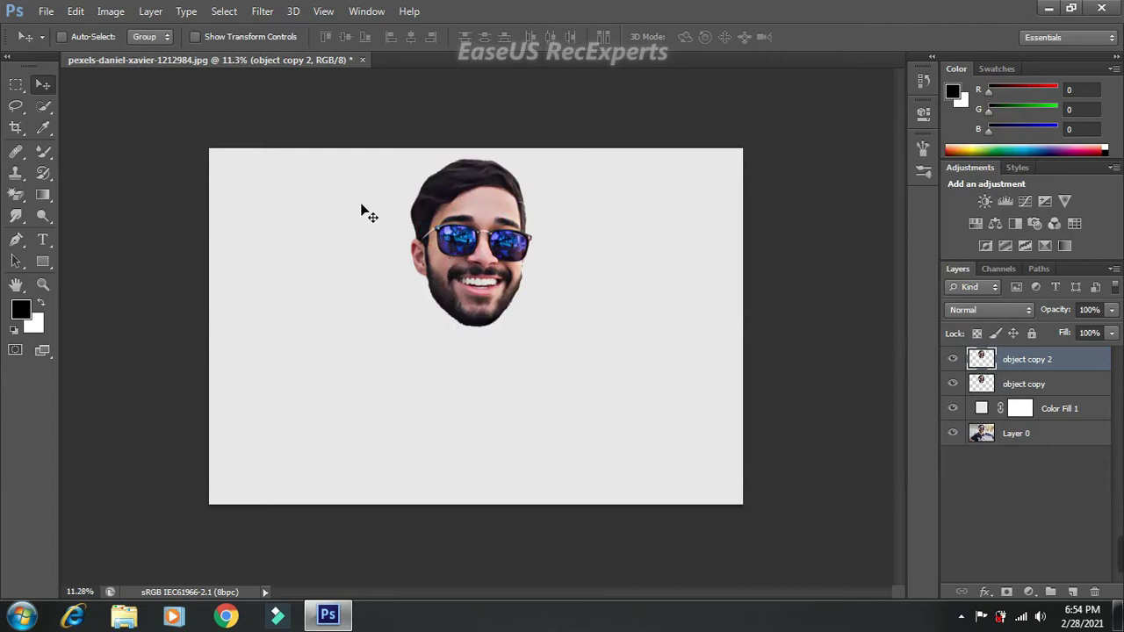
Apply Unsharp Mask to the face with Amount 30, Radius 25 and Threshold 0
{"action": "left_click", "coordinate": [271, 12]}
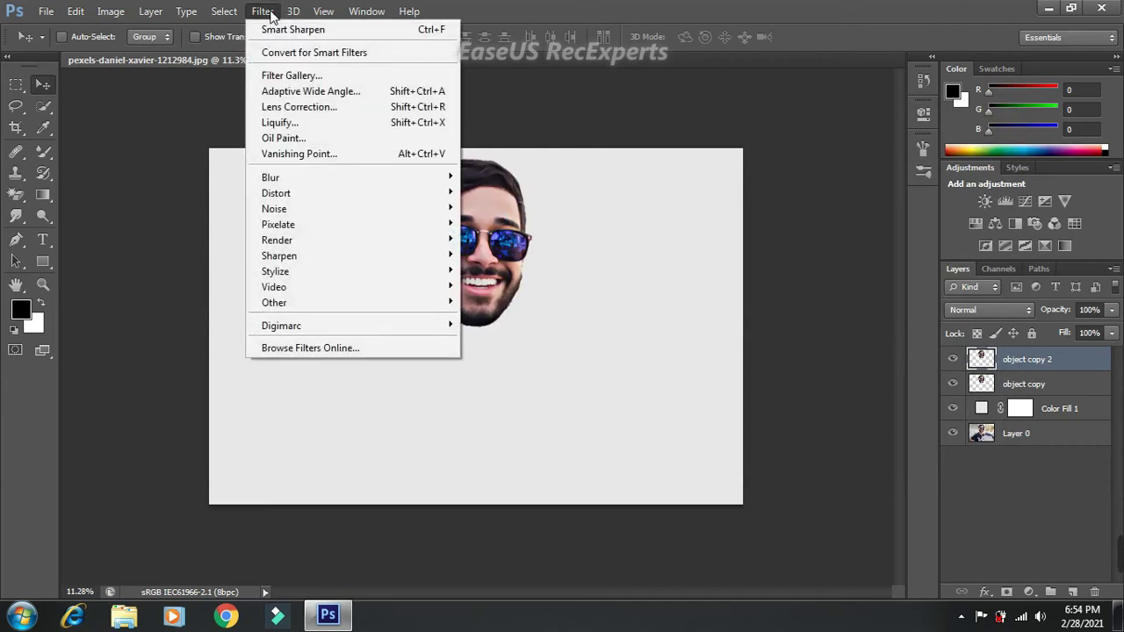
{"action": "mouse_move", "coordinate": [279, 256]}
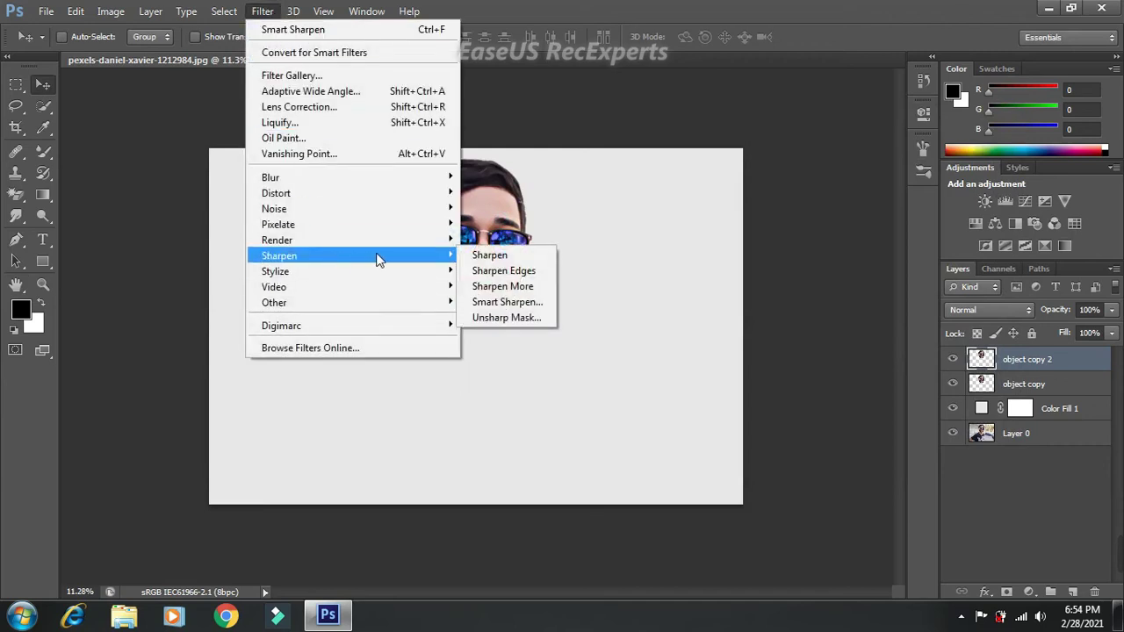
{"action": "left_click", "coordinate": [506, 319]}
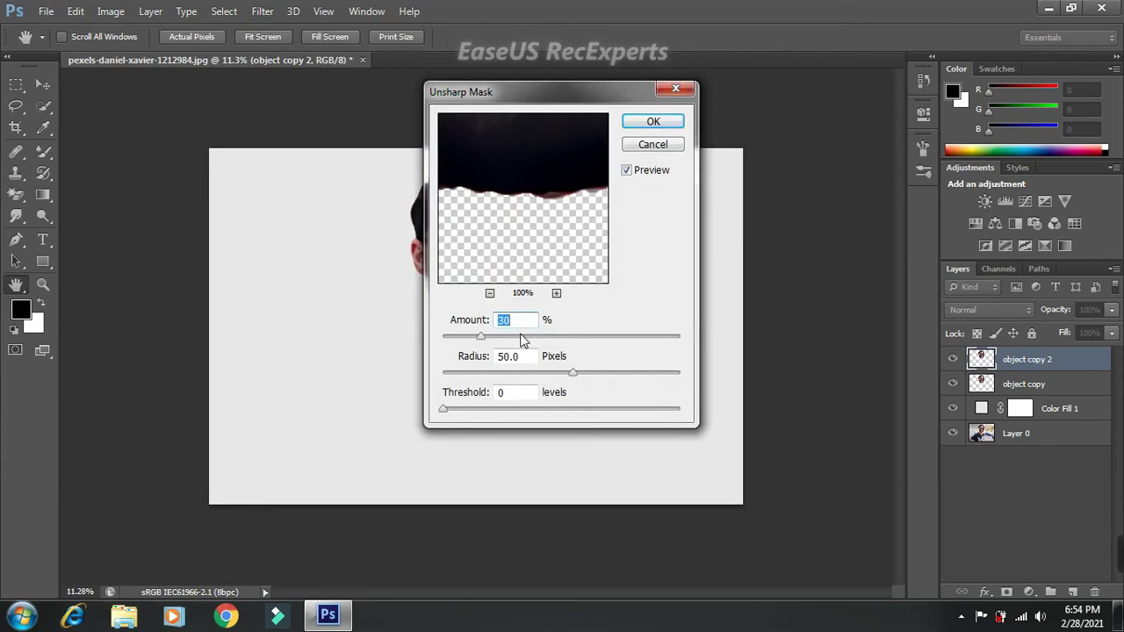
{"action": "left_click", "coordinate": [520, 356]}
{"action": "left_click_drag", "start_coordinate": [520, 355], "coordinate": [497, 355]}
{"action": "type", "text": "25"}
{"action": "left_click", "coordinate": [651, 124]}
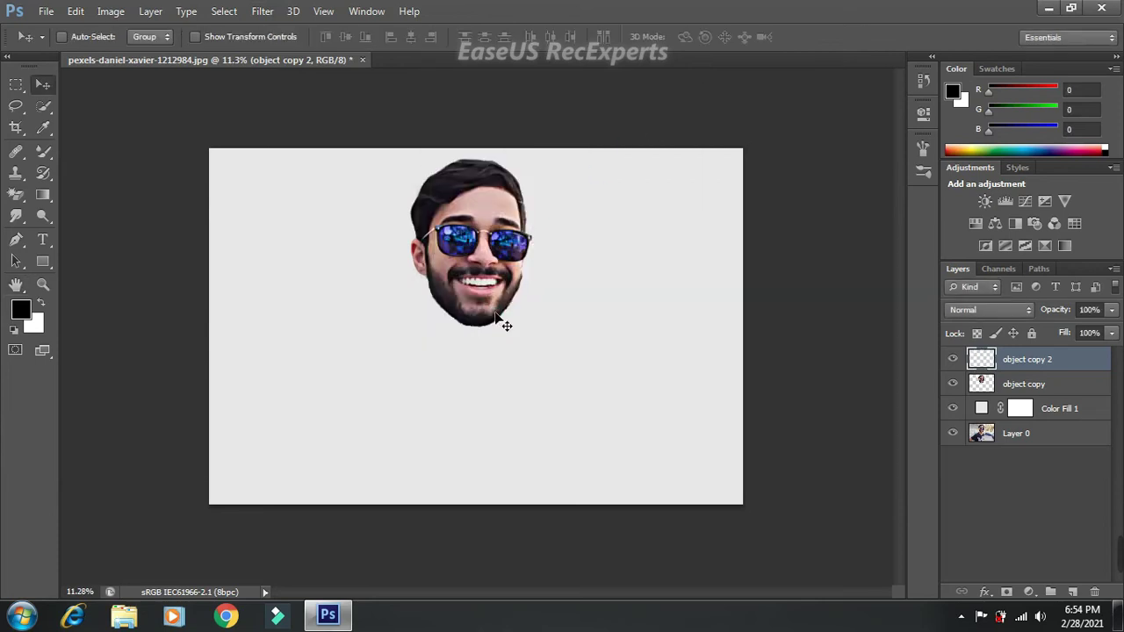
Zoom in on the face and duplicate object copy 2 into object copy 3
{"action": "key", "text": "ctrl+plus"}
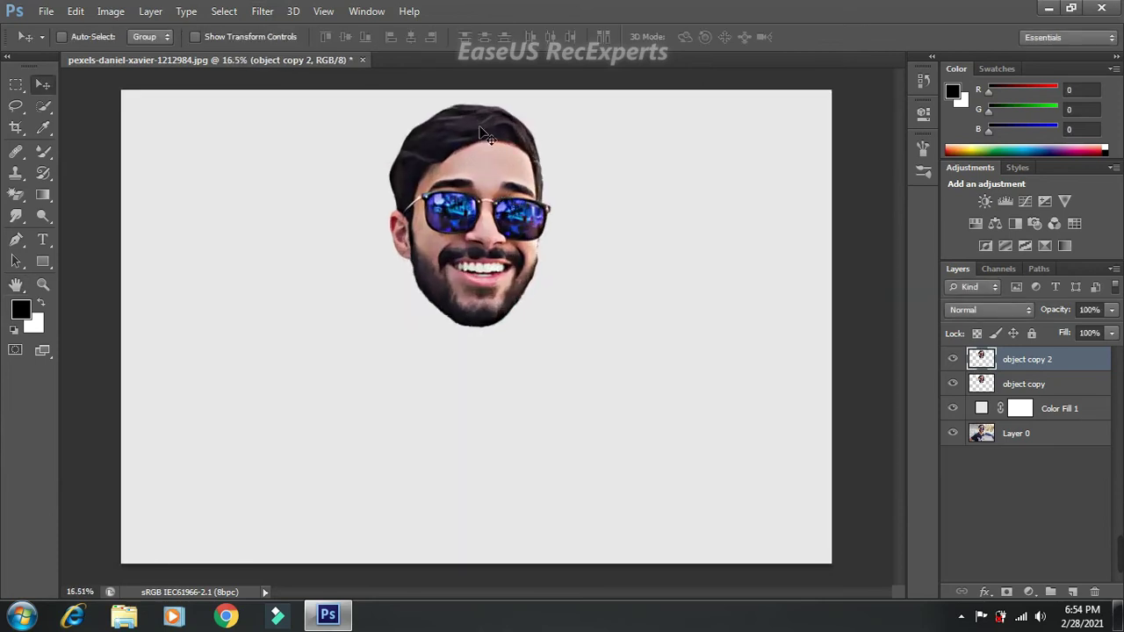
{"action": "scroll", "coordinate": [485, 136], "scroll_direction": "up", "scroll_amount": 2}
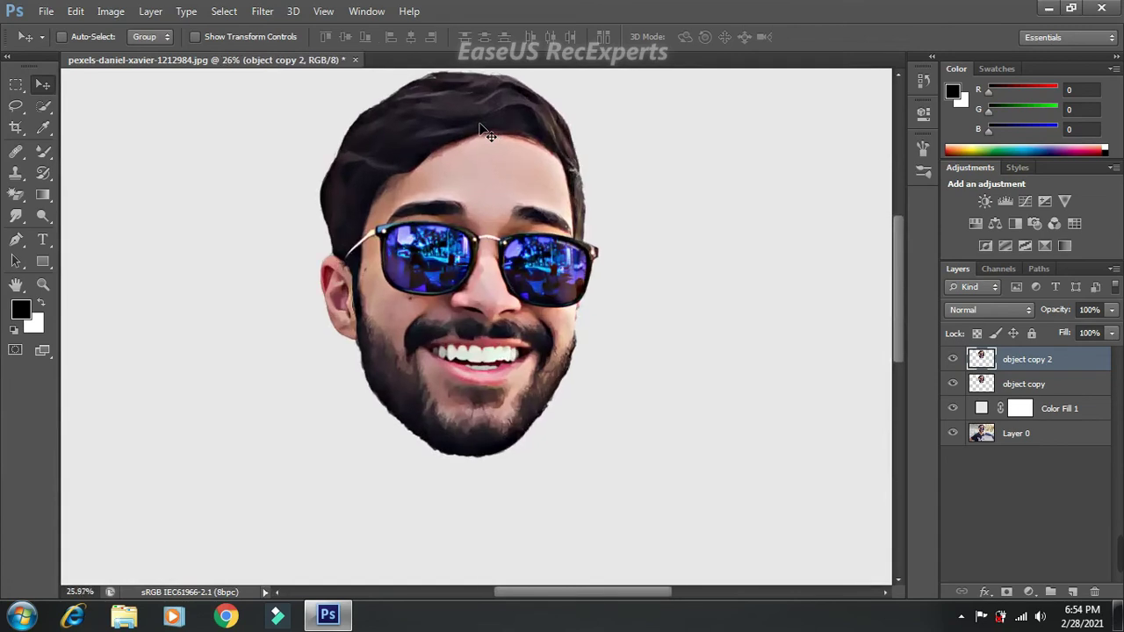
{"action": "scroll", "coordinate": [481, 128], "scroll_direction": "down", "scroll_amount": 1}
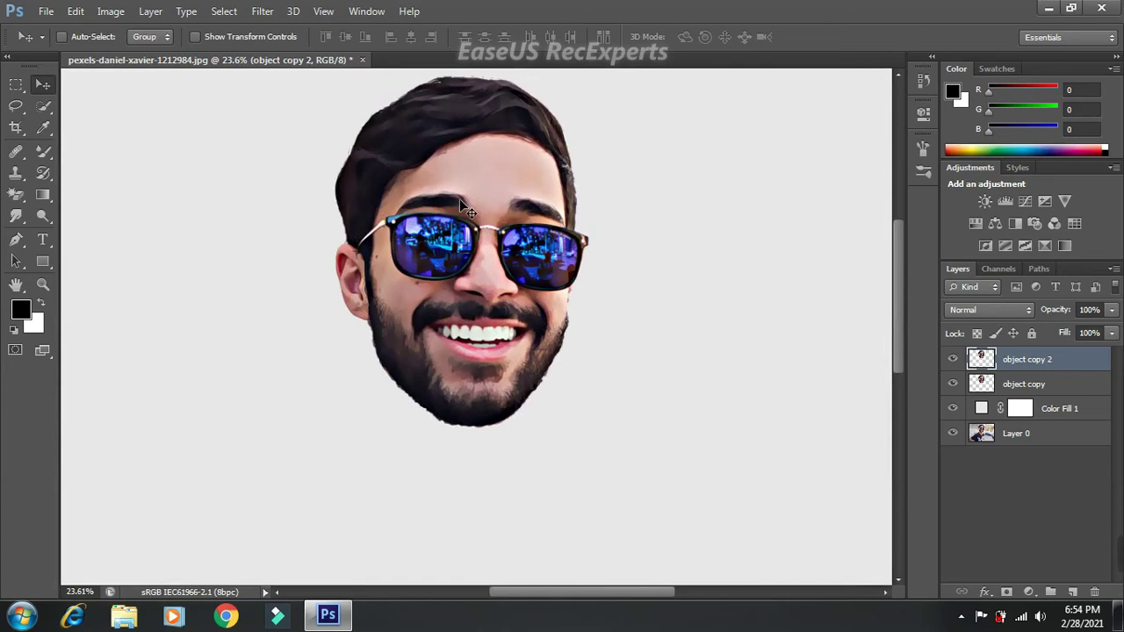
{"action": "key", "text": "ctrl+j"}
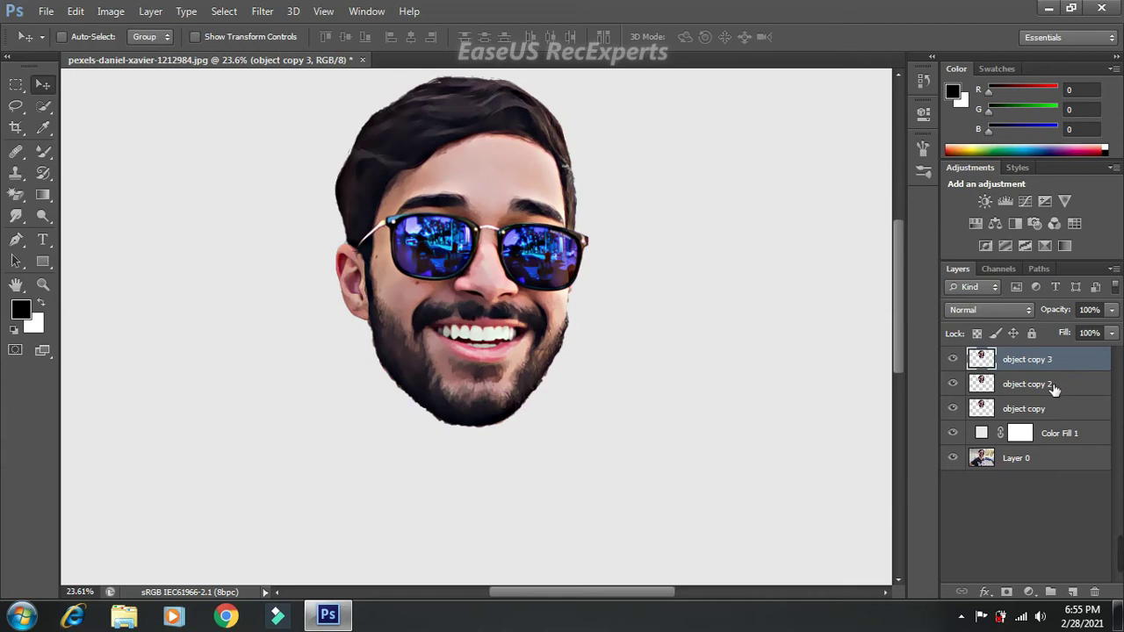
Select object copy 2 and apply a High Pass filter with a 1-pixel radius
{"action": "left_click", "coordinate": [1038, 388]}
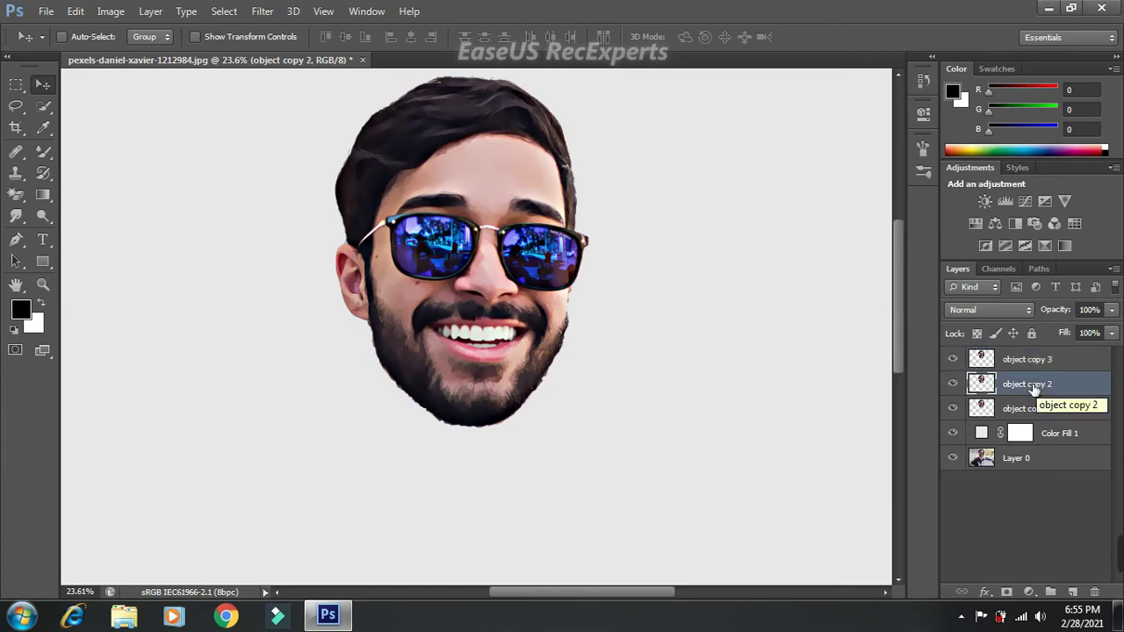
{"action": "left_click", "coordinate": [262, 12]}
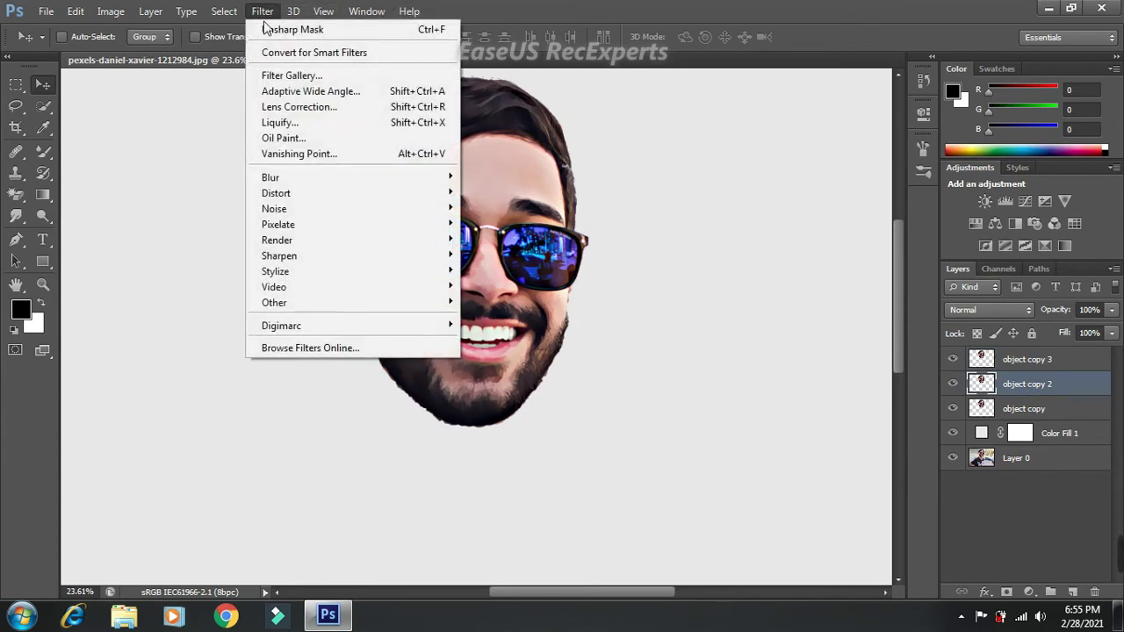
{"action": "mouse_move", "coordinate": [274, 302]}
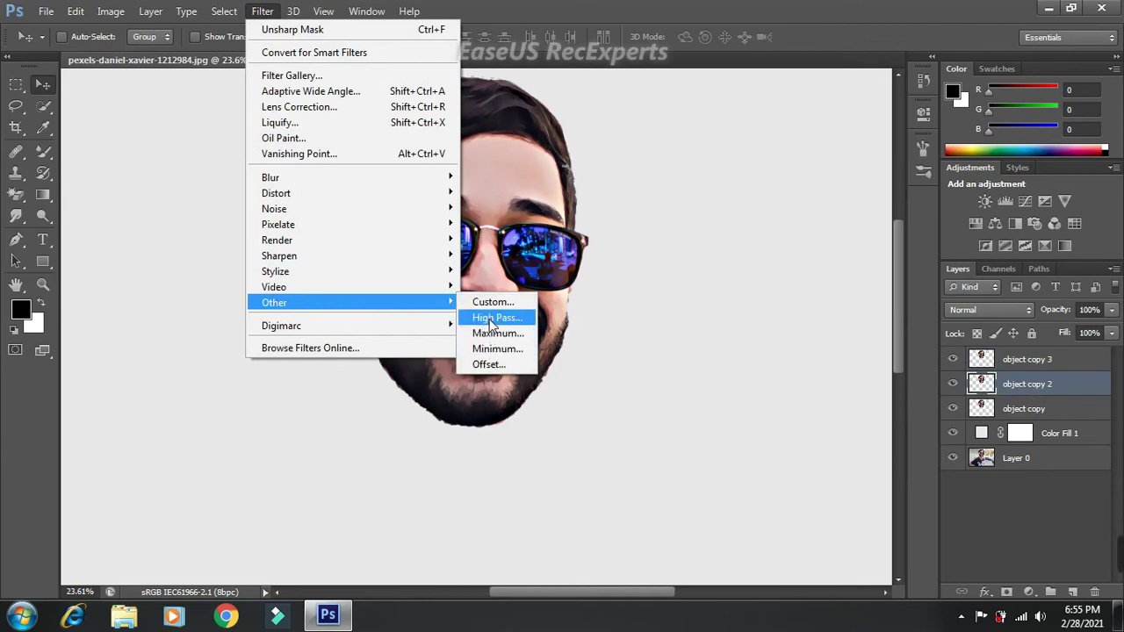
{"action": "left_click", "coordinate": [490, 320]}
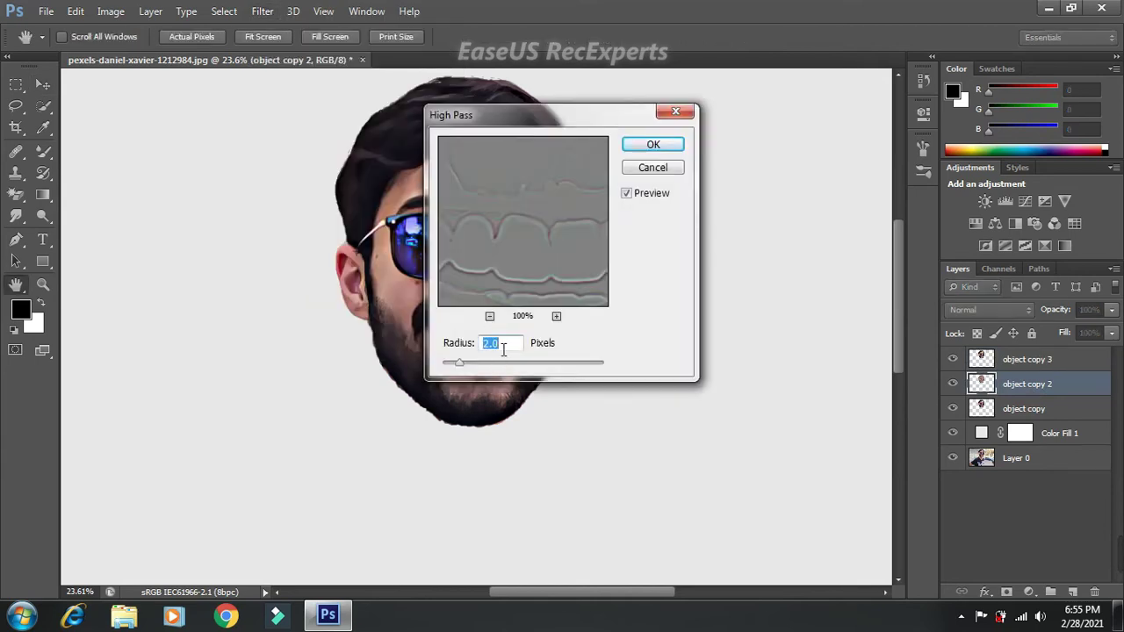
{"action": "type", "text": "1"}
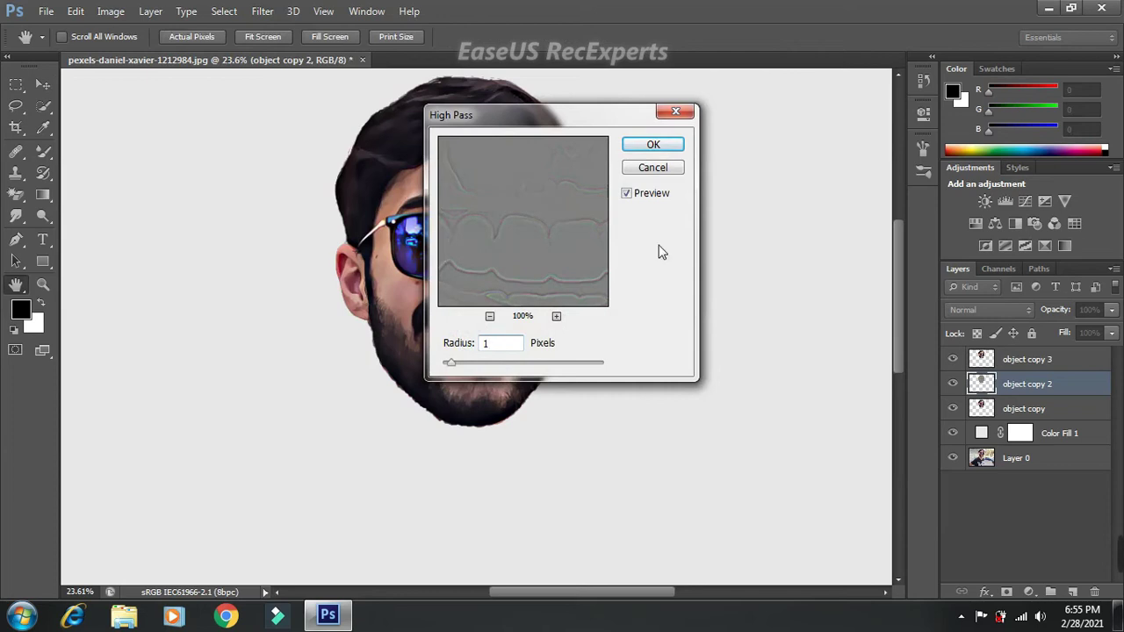
{"action": "left_click", "coordinate": [653, 145]}
{"action": "key", "text": "v"}
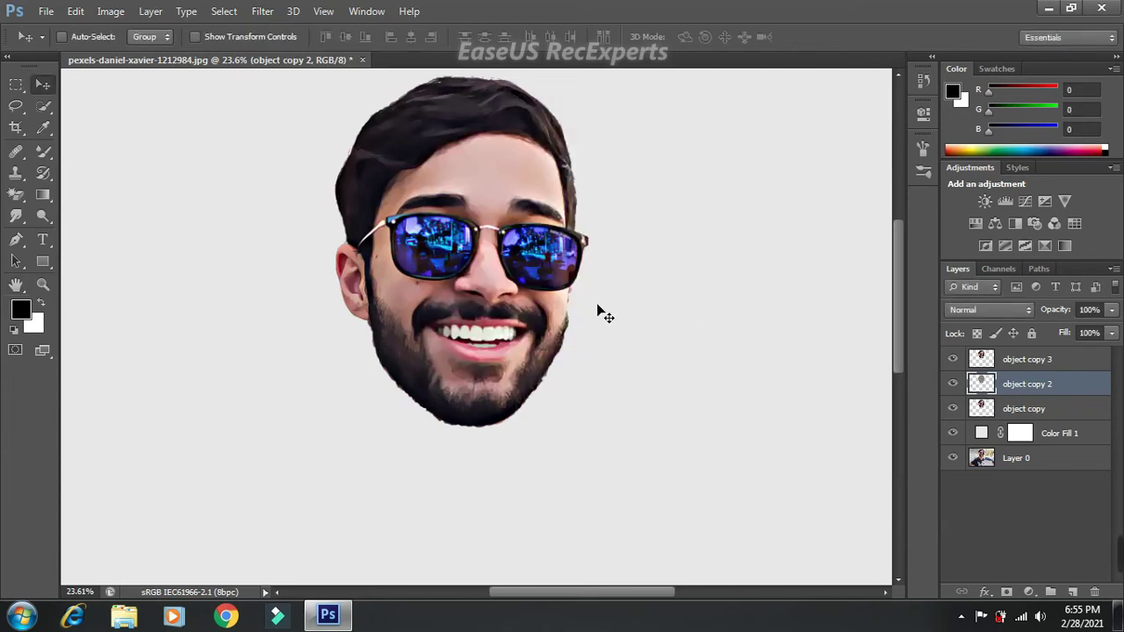
Set the high-pass layer to Overlay and merge it with object copy into object copy 2
{"action": "left_click", "coordinate": [1030, 312]}
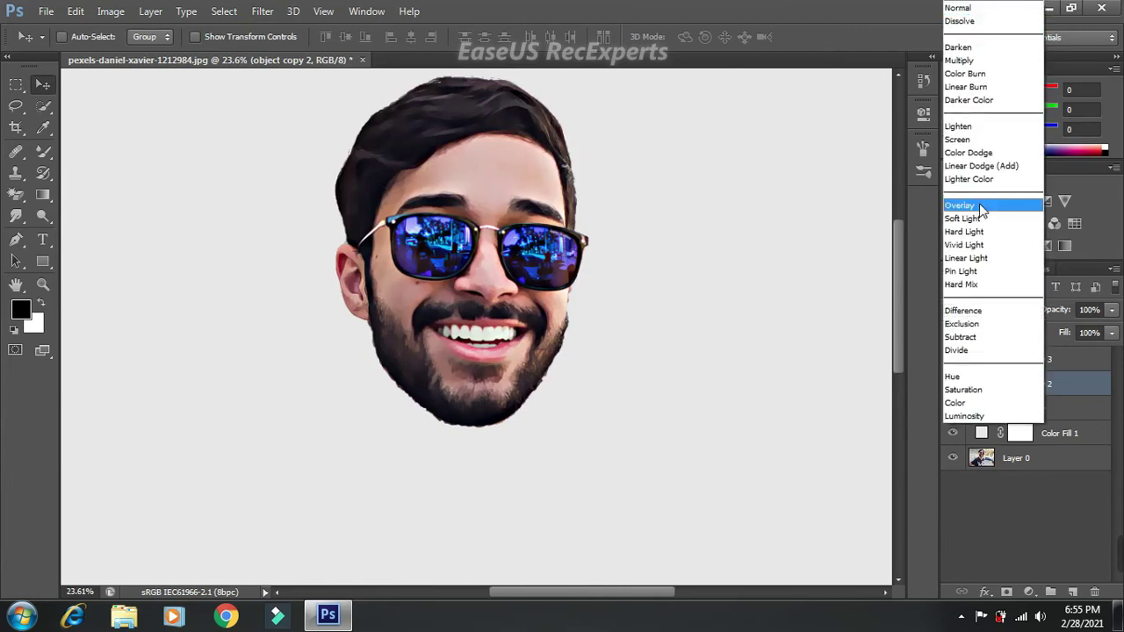
{"action": "left_click", "coordinate": [981, 207]}
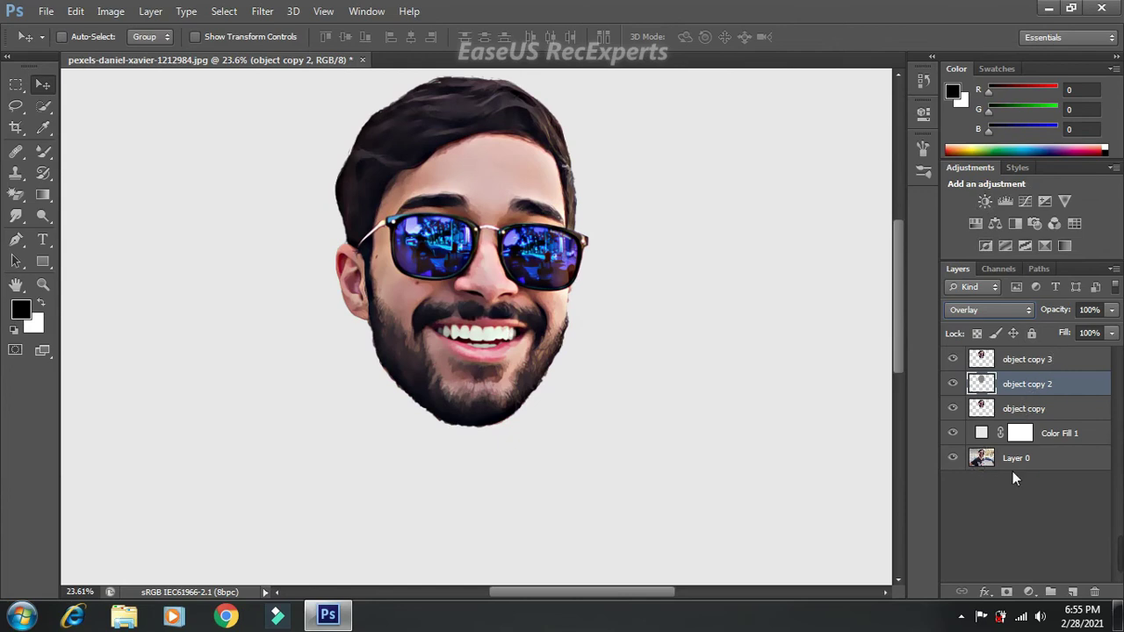
{"action": "left_click", "coordinate": [1026, 409], "text": "shift"}
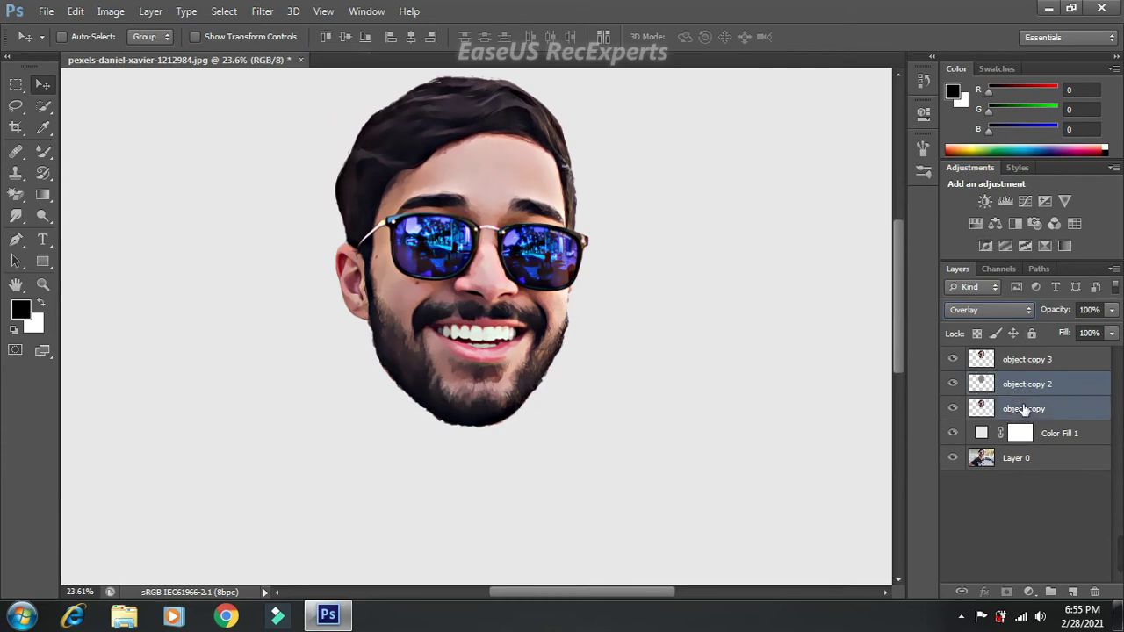
{"action": "right_click", "coordinate": [1020, 397]}
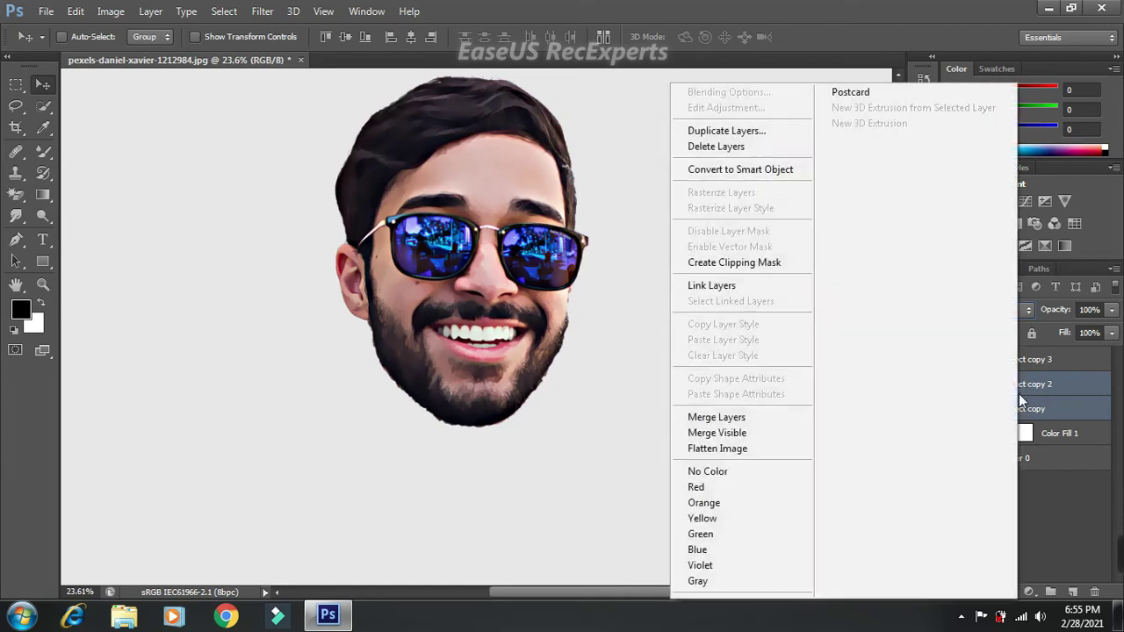
{"action": "left_click", "coordinate": [771, 417]}
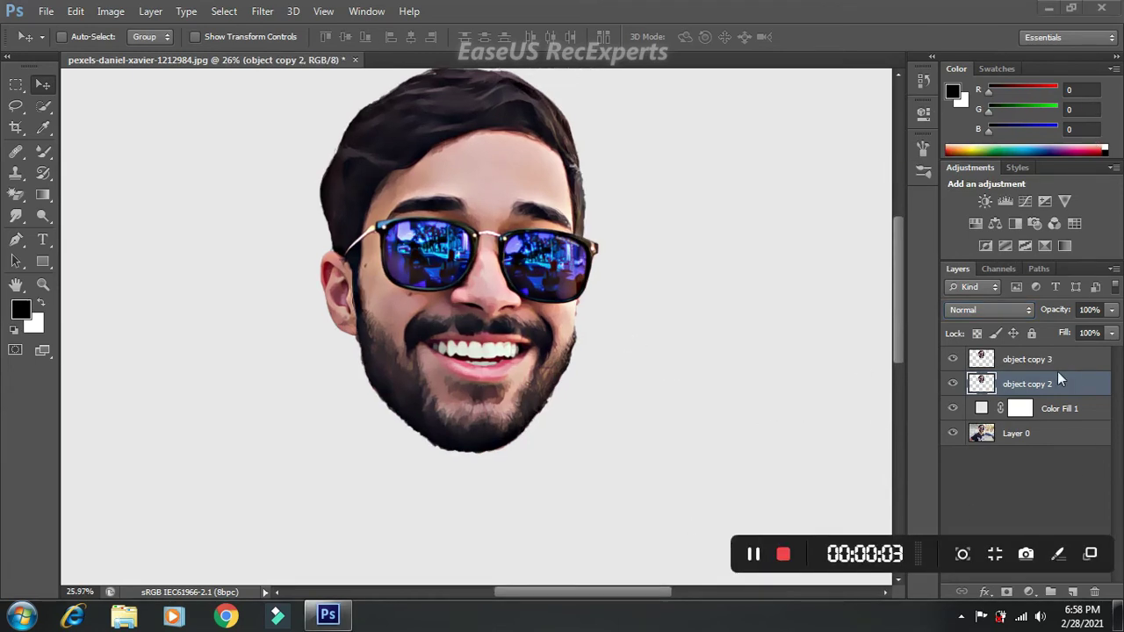
Duplicate object copy 2 and name the new layer HDR
{"action": "key", "text": "ctrl+j"}
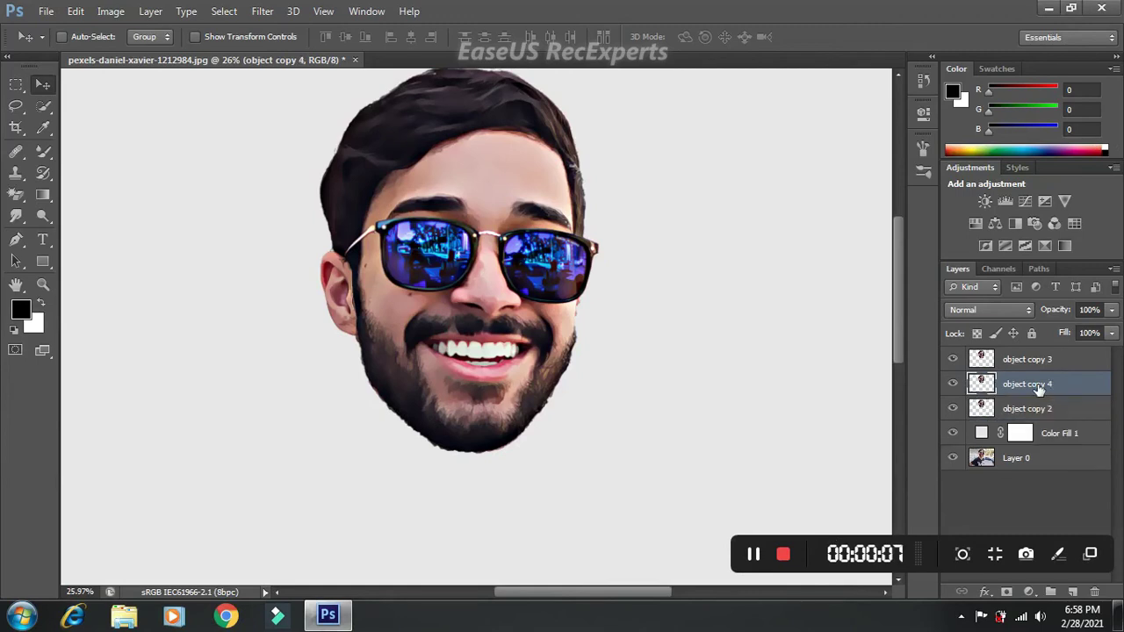
{"action": "double_click", "coordinate": [1028, 384]}
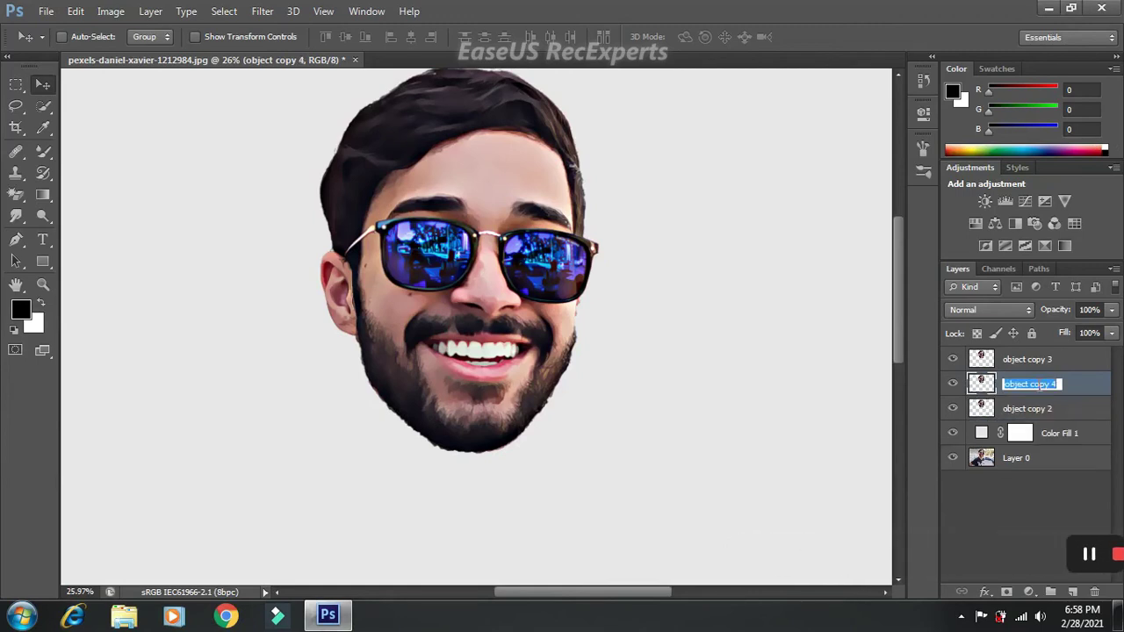
{"action": "type", "text": "HDR"}
{"action": "key", "text": "Return"}
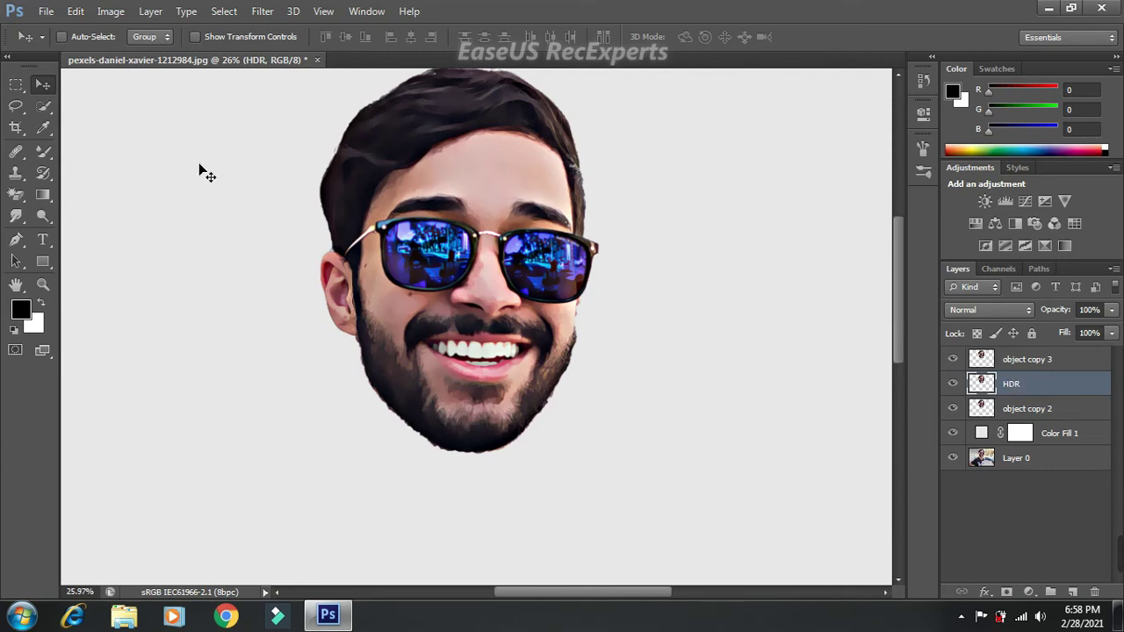
Desaturate and invert the HDR layer
{"action": "left_click", "coordinate": [110, 12]}
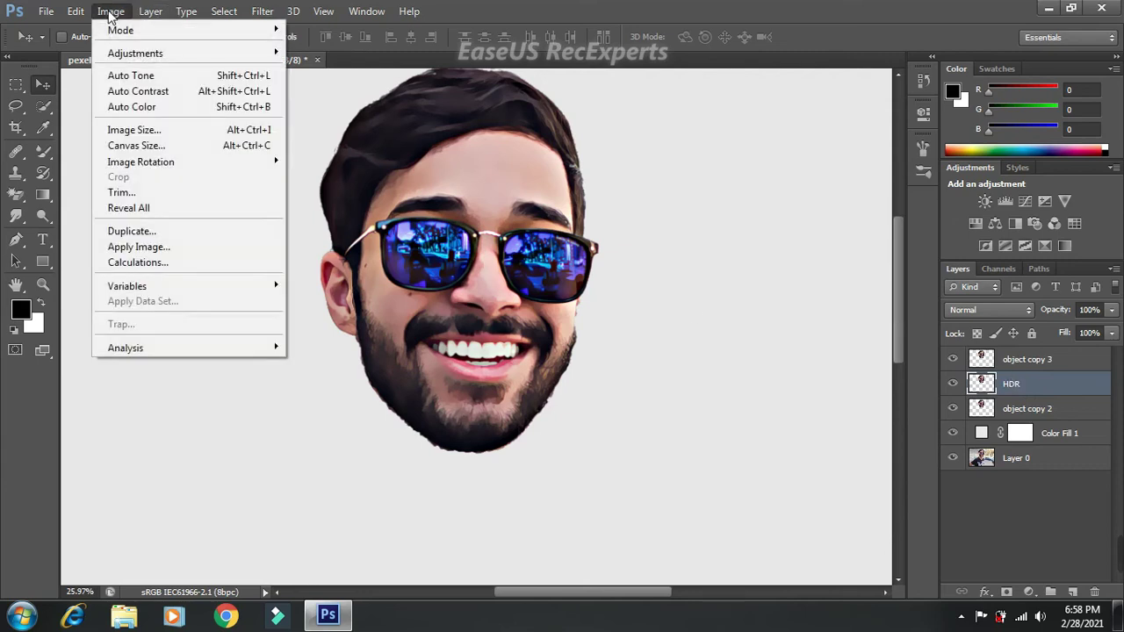
{"action": "mouse_move", "coordinate": [136, 53]}
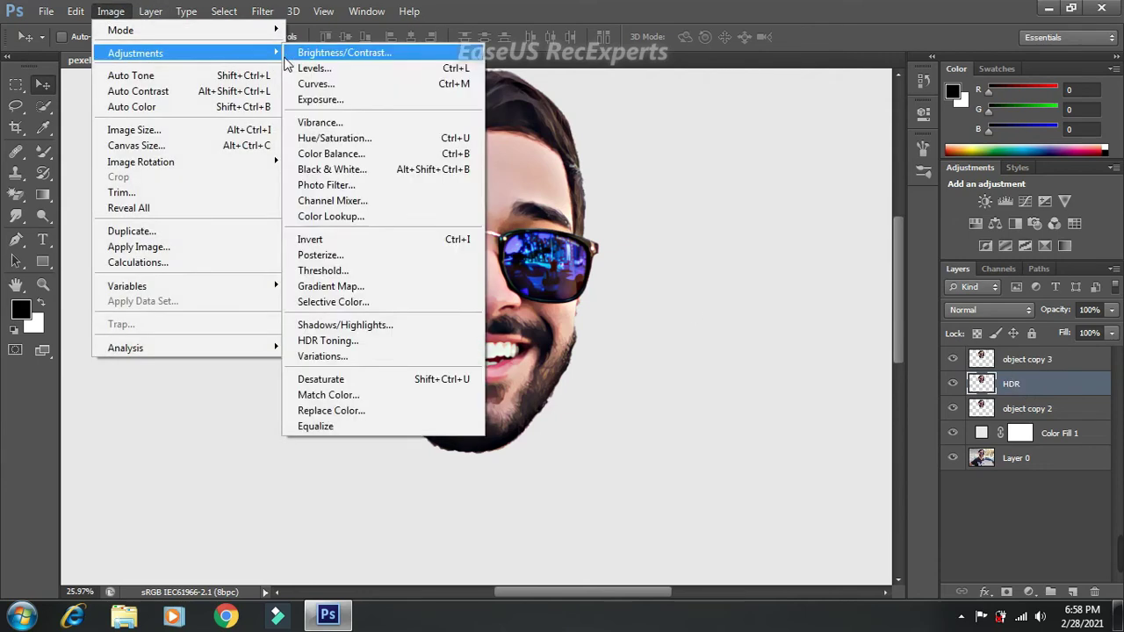
{"action": "left_click", "coordinate": [339, 379]}
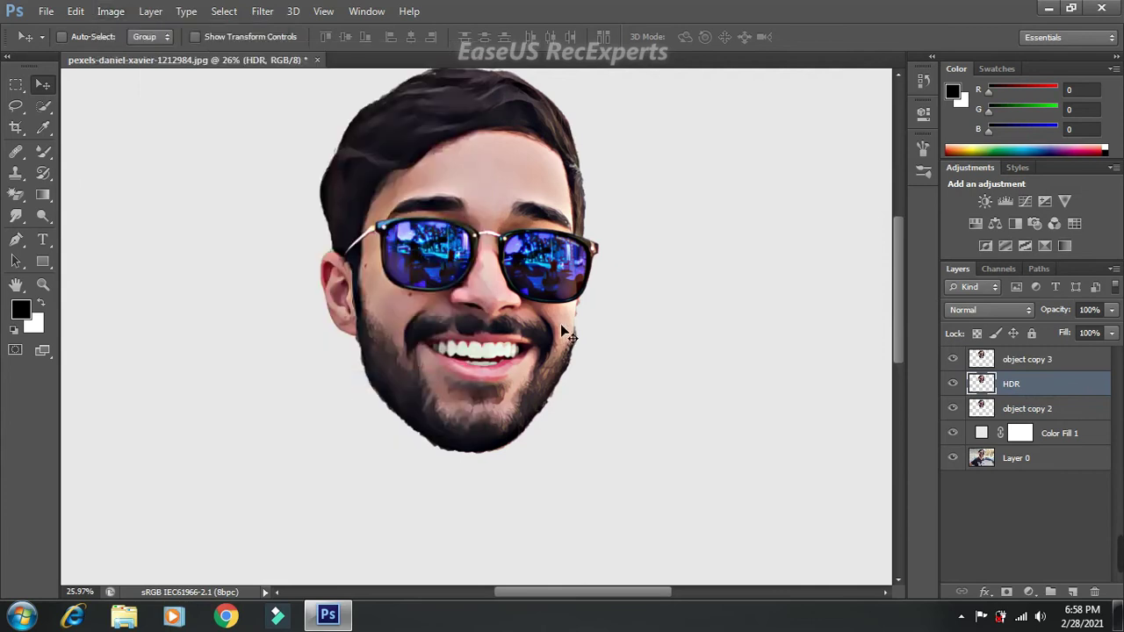
{"action": "left_click", "coordinate": [112, 11]}
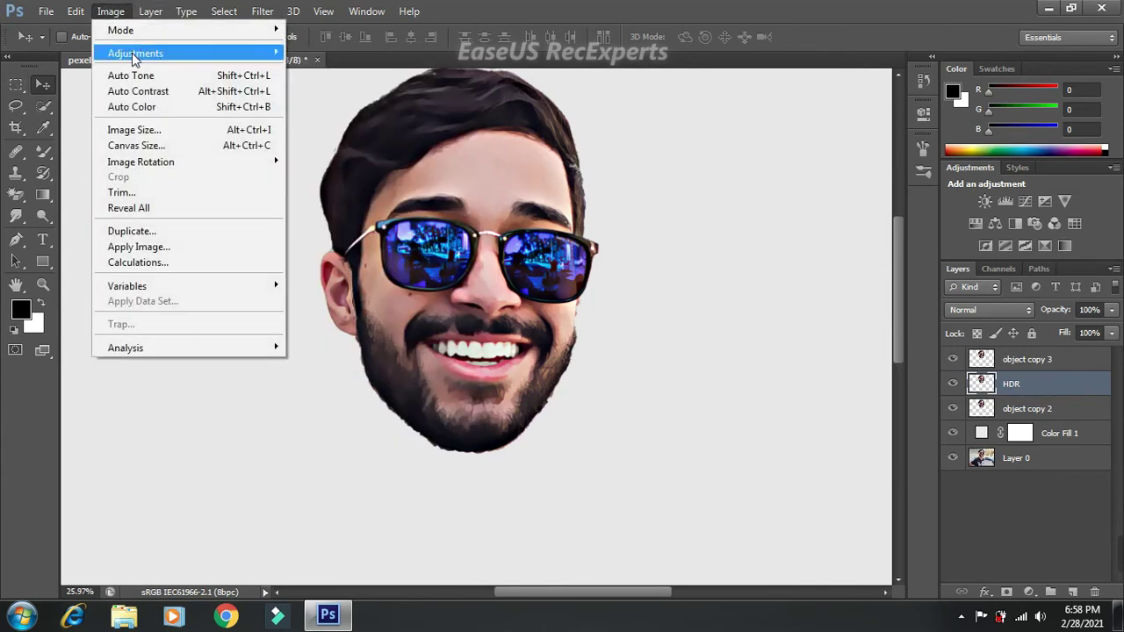
{"action": "left_click", "coordinate": [136, 54]}
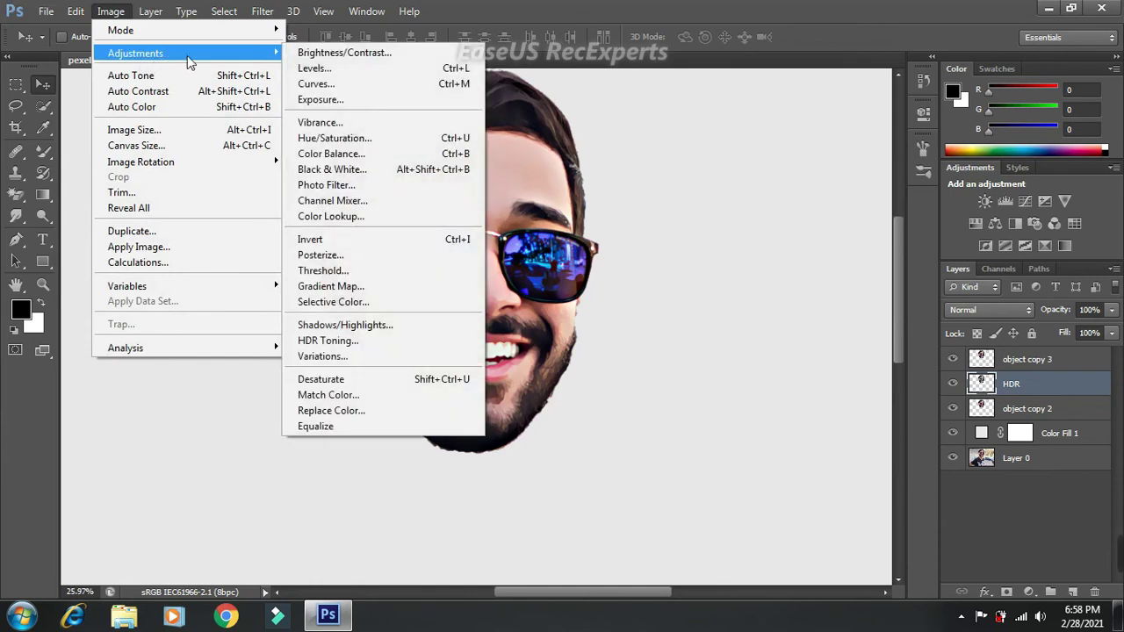
{"action": "left_click", "coordinate": [338, 239]}
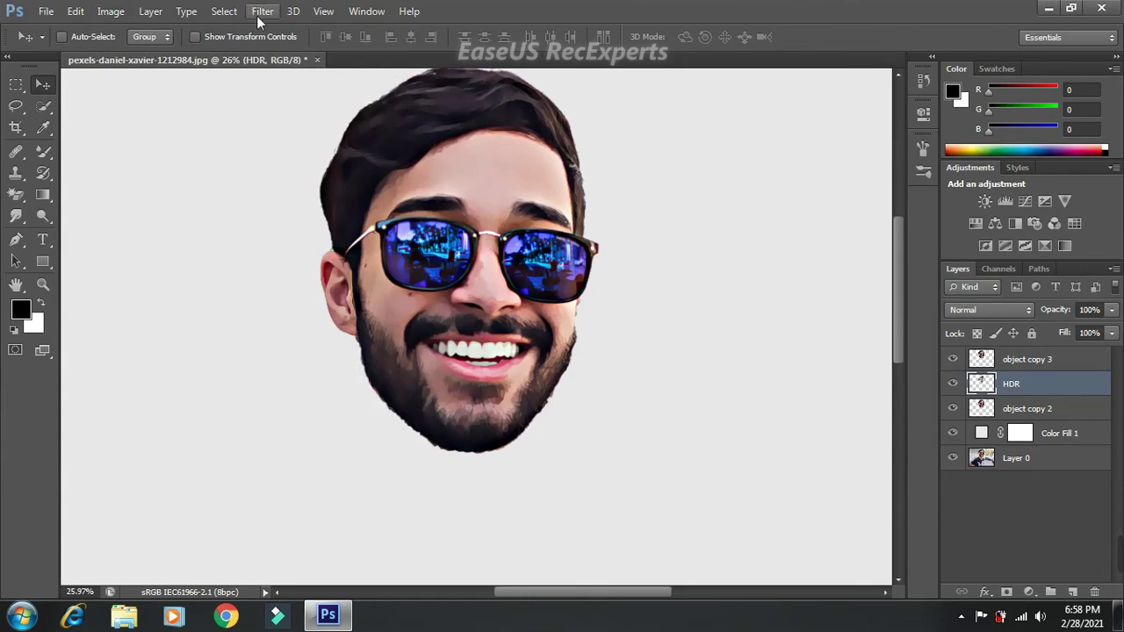
Blur the HDR layer with a 10-pixel Gaussian Blur
{"action": "left_click", "coordinate": [258, 16]}
{"action": "mouse_move", "coordinate": [271, 178]}
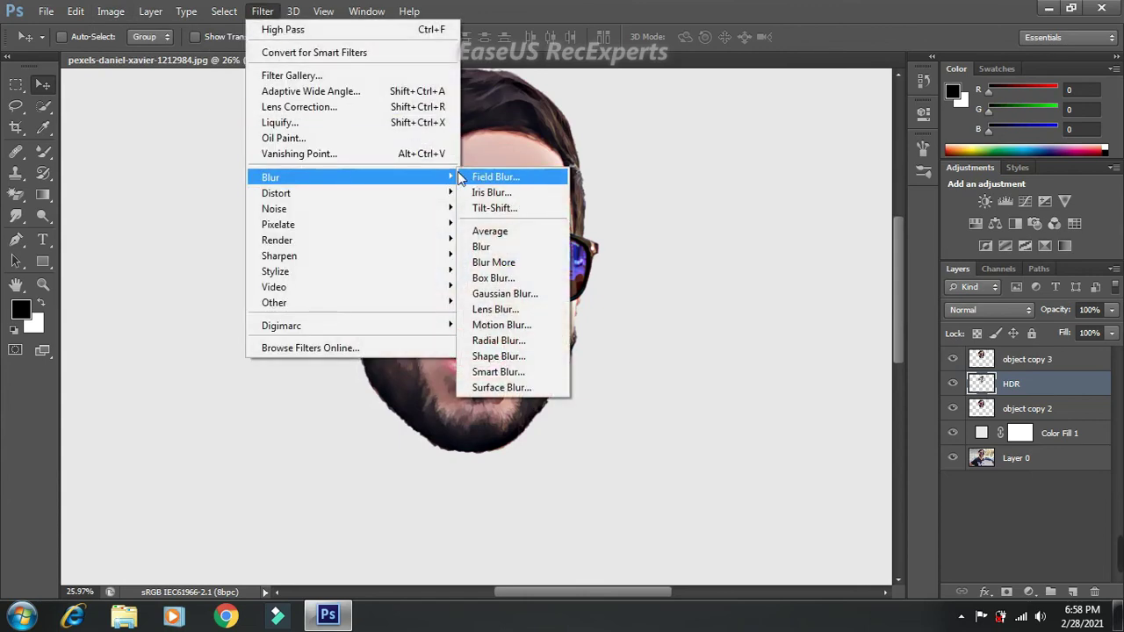
{"action": "left_click", "coordinate": [527, 293]}
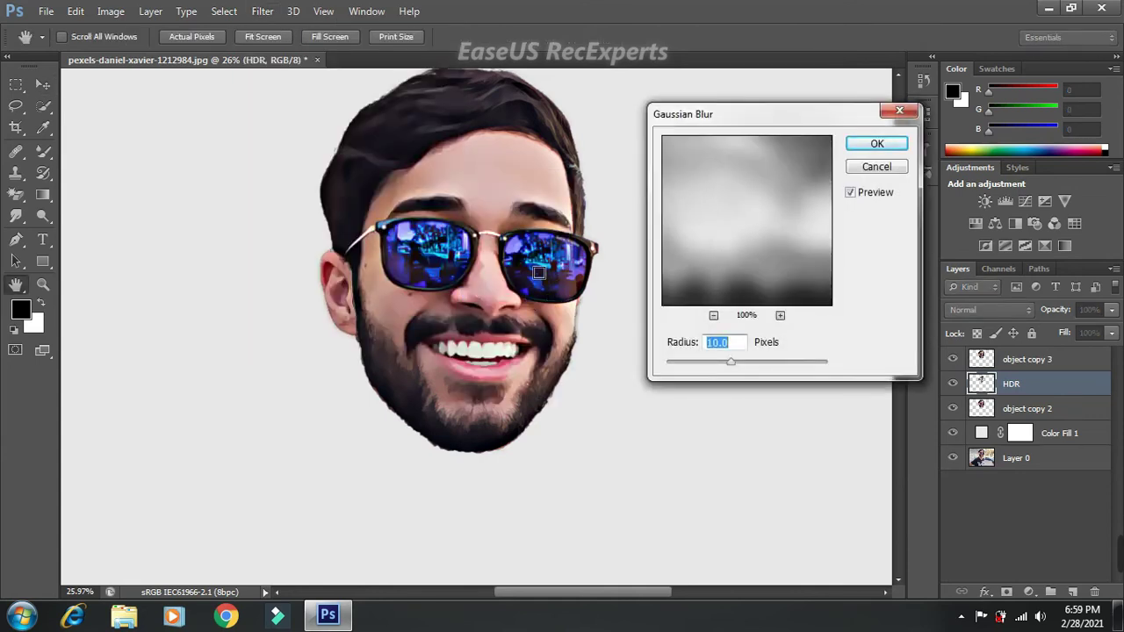
{"action": "left_click", "coordinate": [878, 144]}
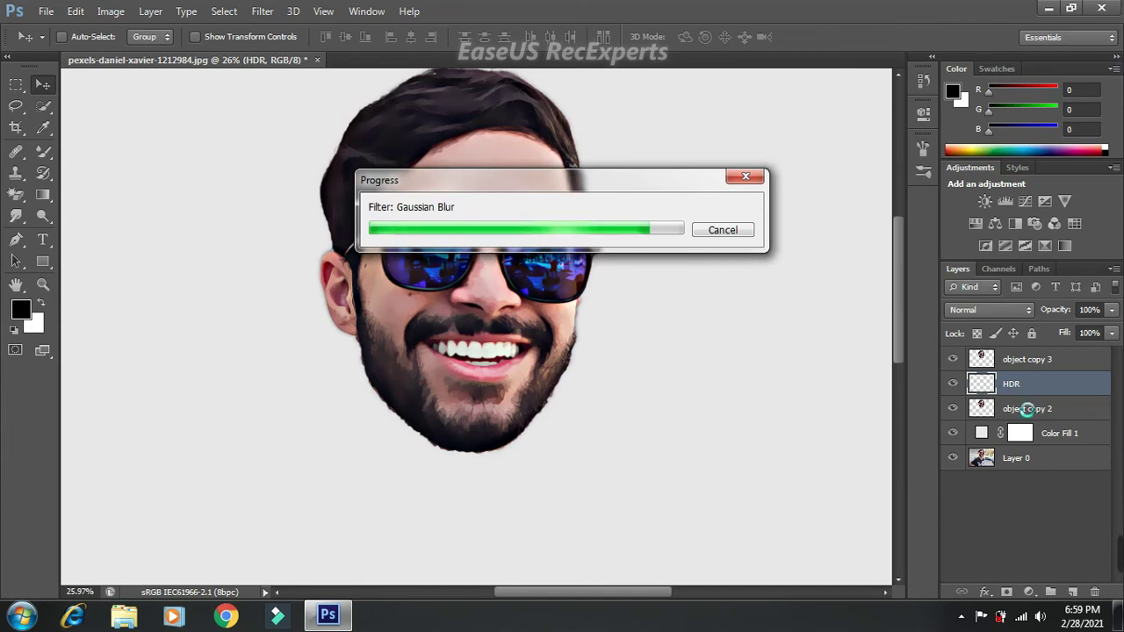
{"action": "left_click", "coordinate": [1032, 309]}
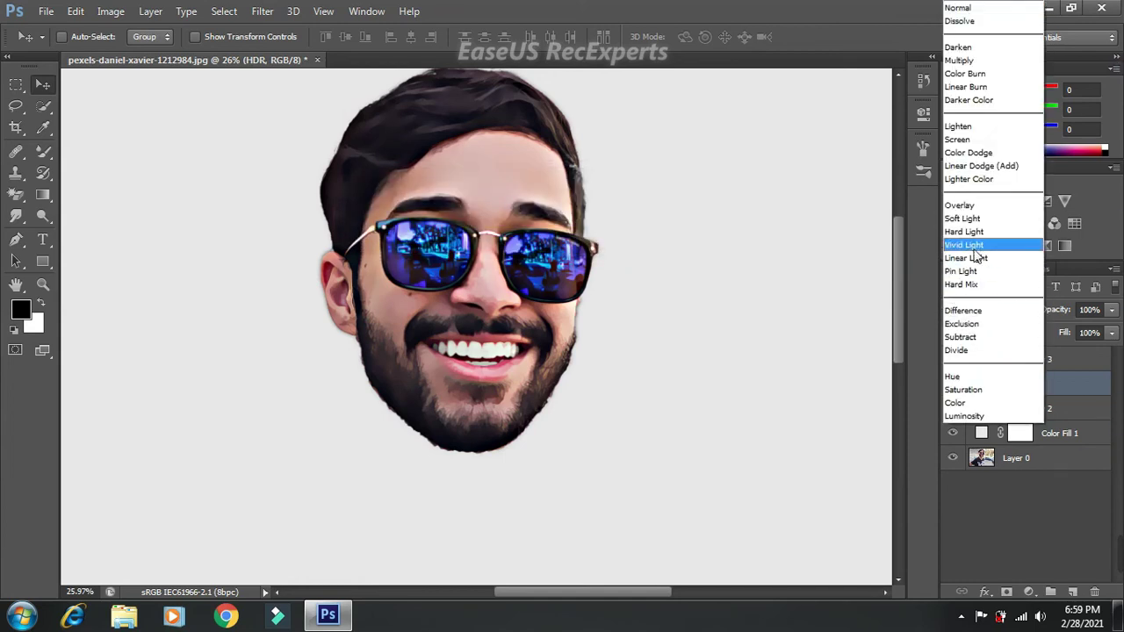
Set the HDR layer to Overlay blend mode at 20% opacity
{"action": "left_click", "coordinate": [1019, 210]}
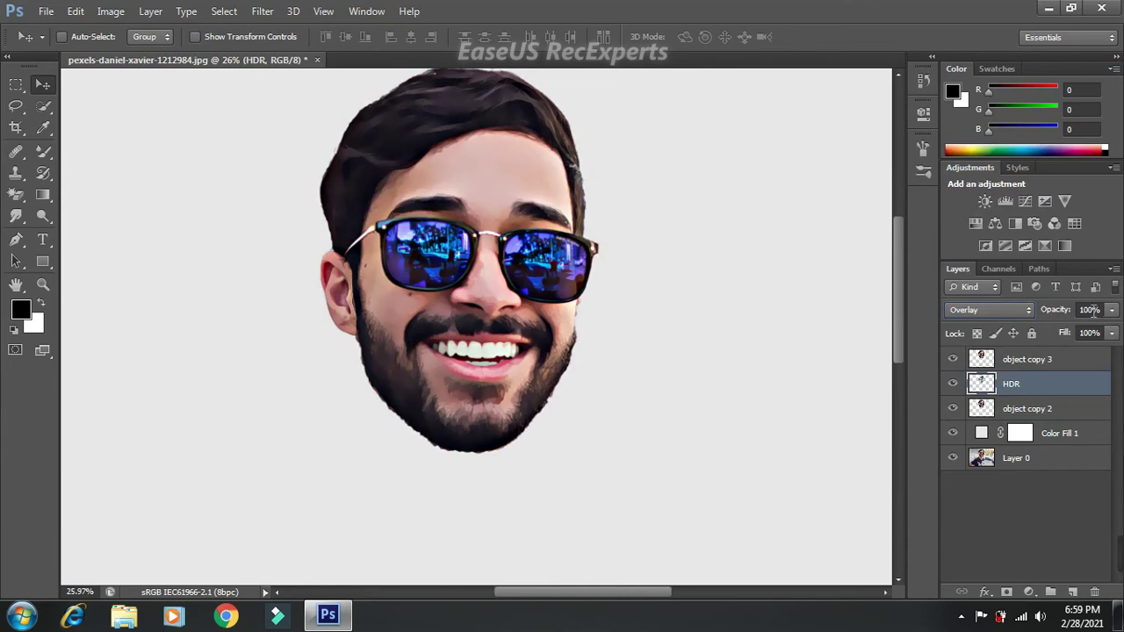
{"action": "left_click", "coordinate": [1091, 311]}
{"action": "type", "text": "20"}
{"action": "key", "text": "Return"}
Create a clipping mask for HDR and select it together with object copy 2
{"action": "right_click", "coordinate": [1035, 390]}
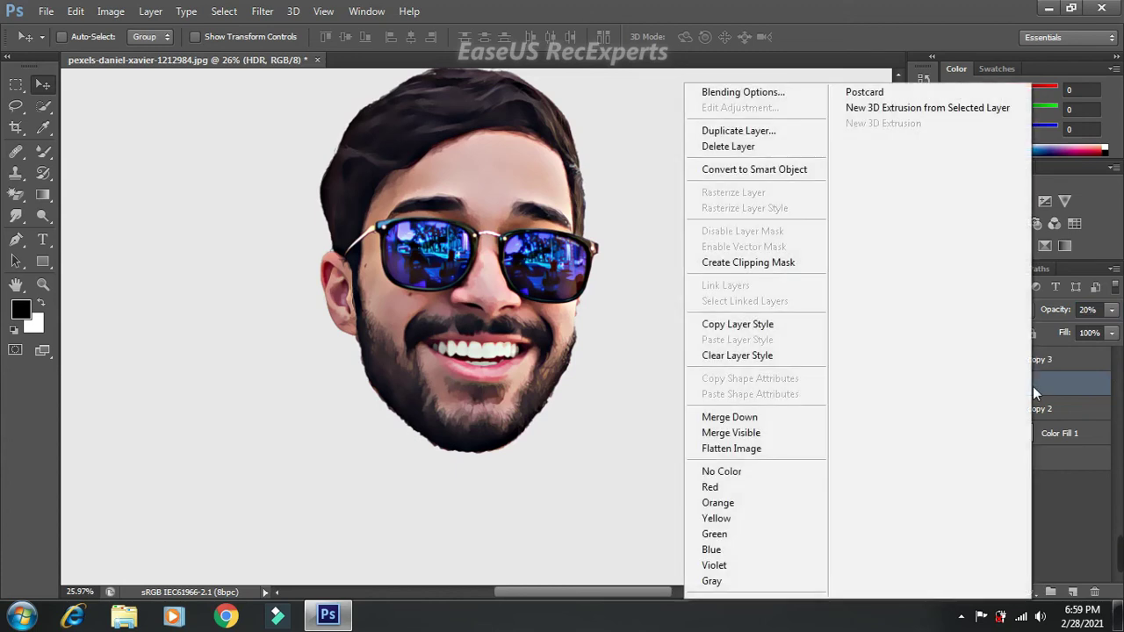
{"action": "left_click", "coordinate": [757, 274]}
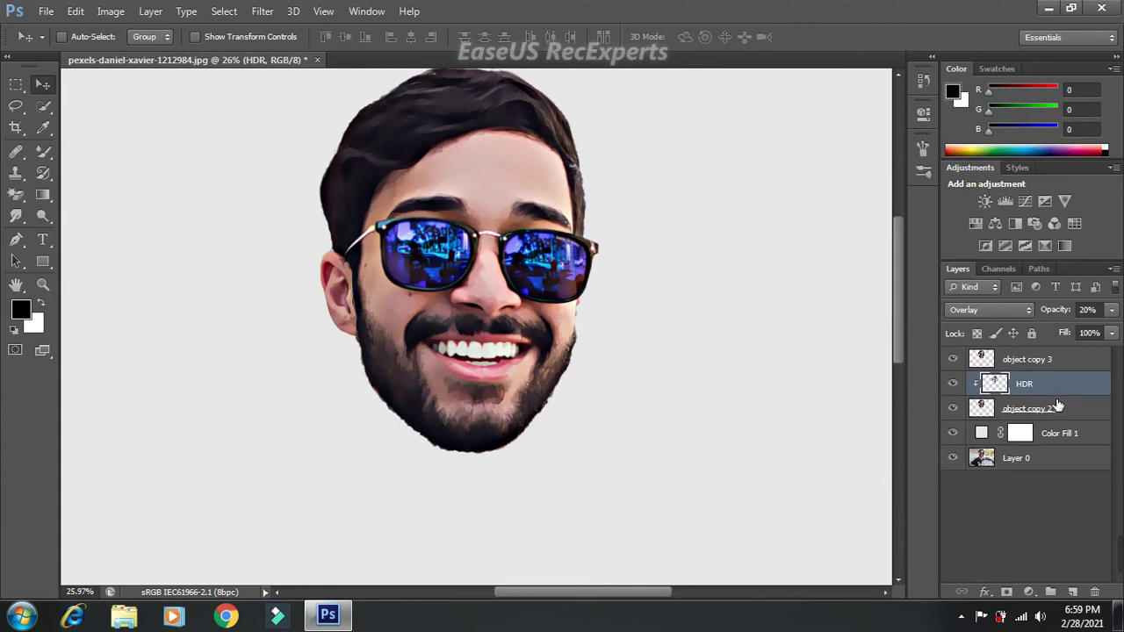
{"action": "left_click", "coordinate": [1054, 410], "text": "ctrl"}
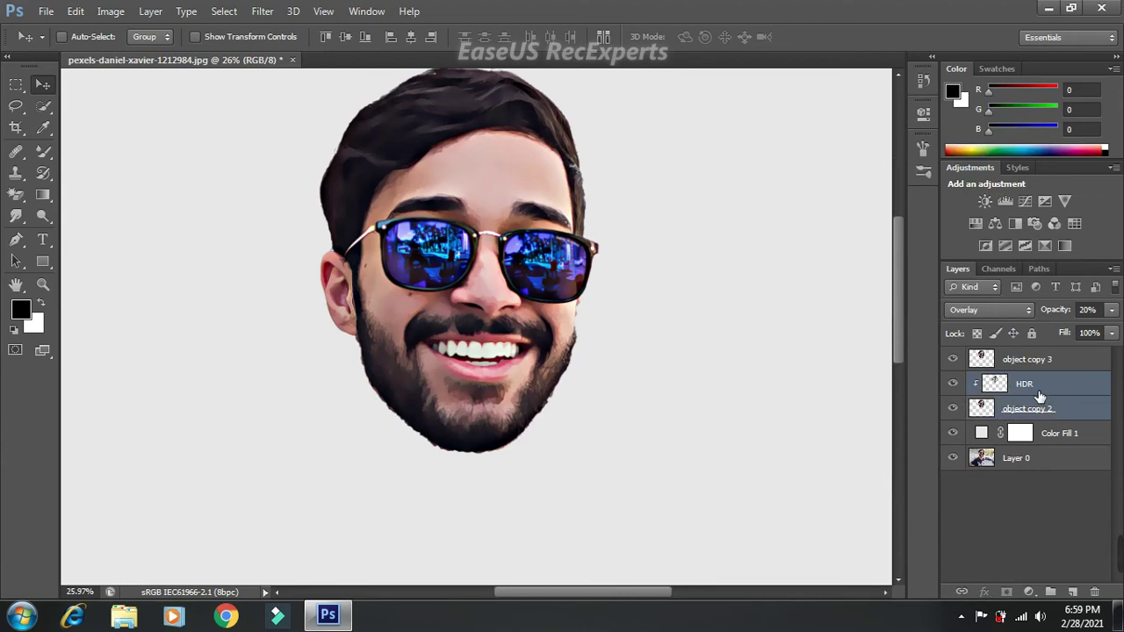
Group the HDR and object copy 2 layers and rename the group EFFECT
{"action": "left_click_drag", "start_coordinate": [1040, 397], "coordinate": [1051, 592]}
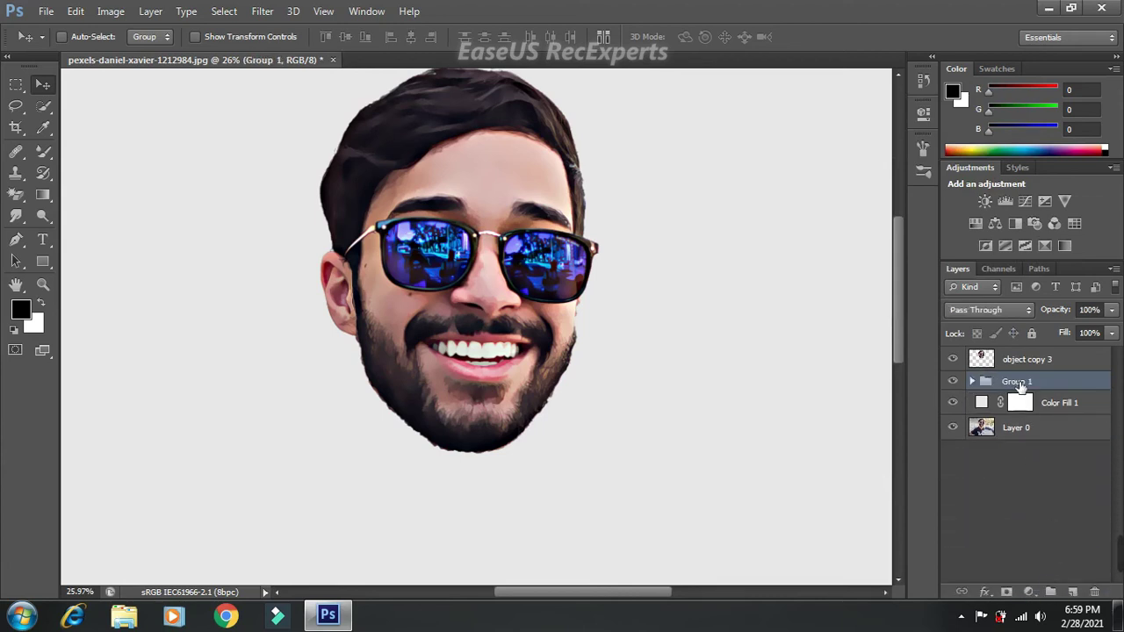
{"action": "double_click", "coordinate": [1018, 381]}
{"action": "type", "text": "EFFEC"}
{"action": "key", "text": "BackSpace"}
{"action": "key", "text": "Return"}
Give the EFFECT group's layer style a 50 px white Outside Stroke
{"action": "double_click", "coordinate": [1054, 385]}
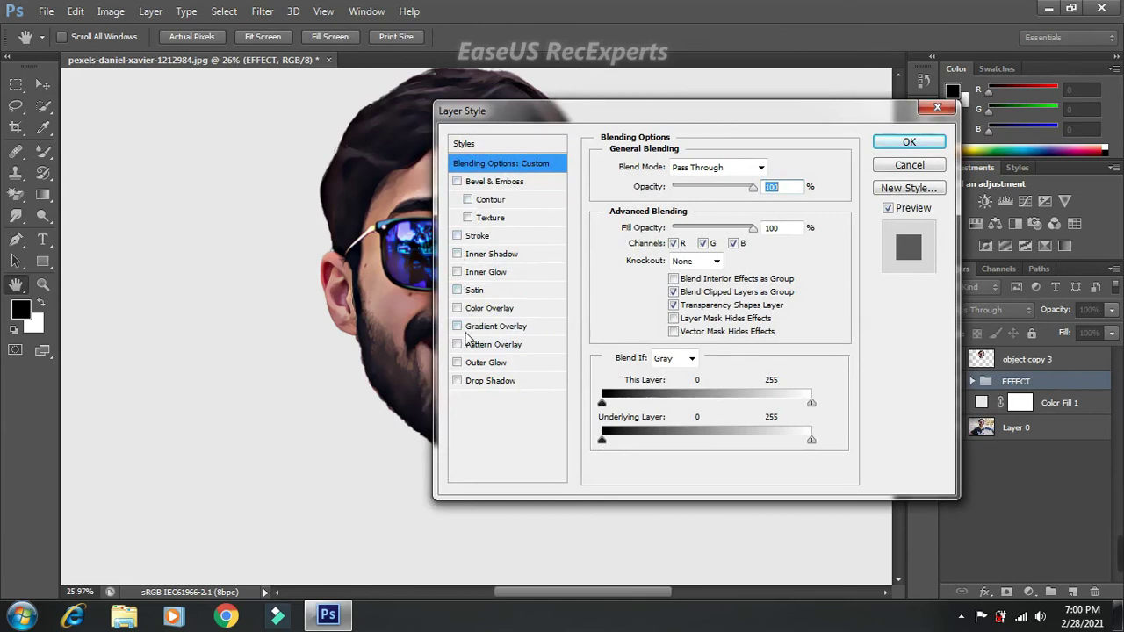
{"action": "left_click", "coordinate": [459, 237]}
{"action": "left_click", "coordinate": [476, 237]}
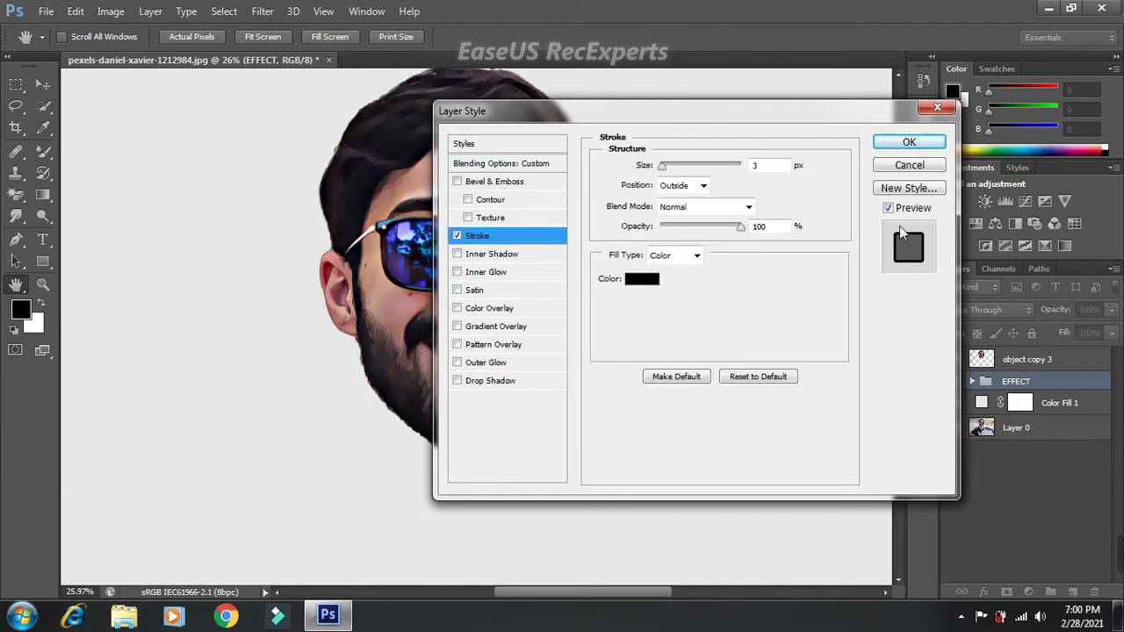
{"action": "double_click", "coordinate": [753, 166]}
{"action": "type", "text": "50"}
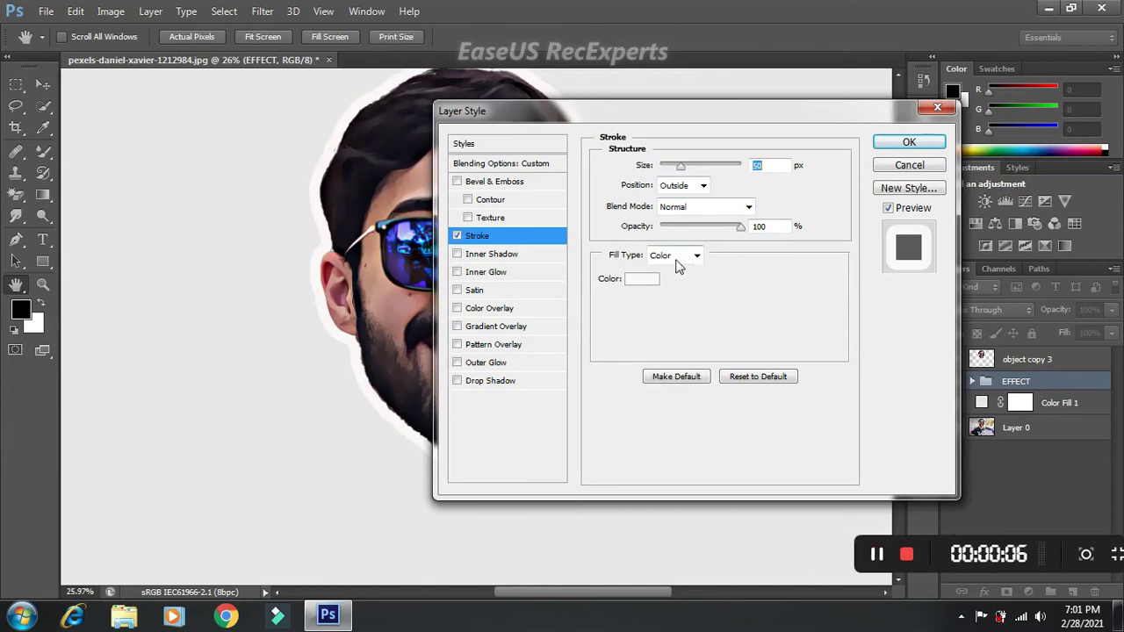
Add a Normal-mode drop shadow at 15% opacity, 130 px distance and 75 px size, then apply the styles
{"action": "left_click", "coordinate": [457, 382]}
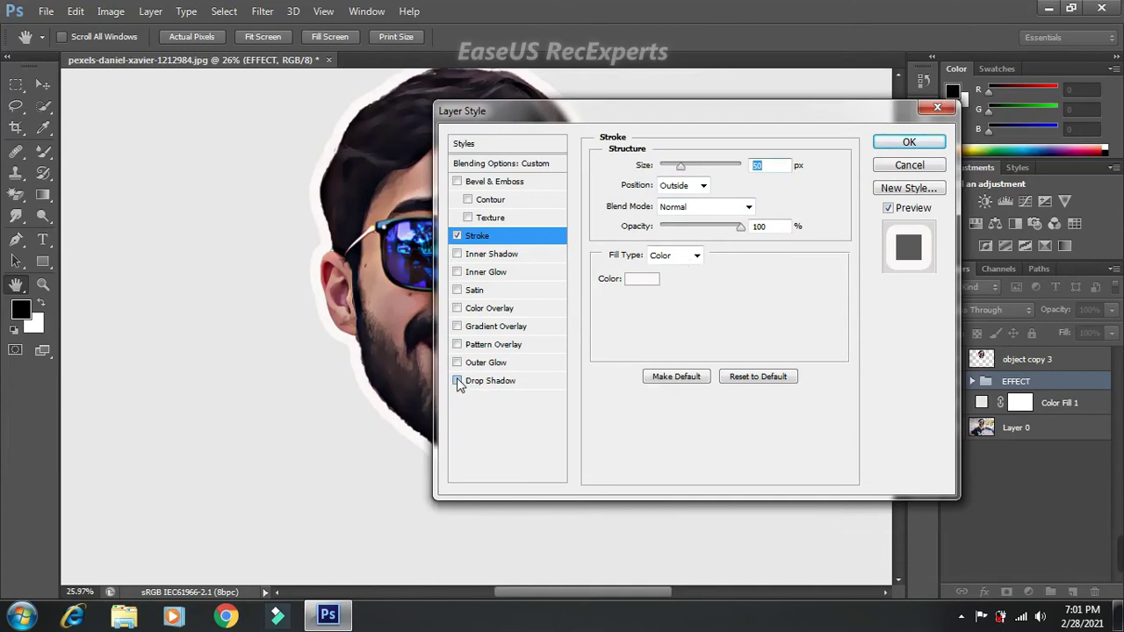
{"action": "left_click", "coordinate": [492, 382]}
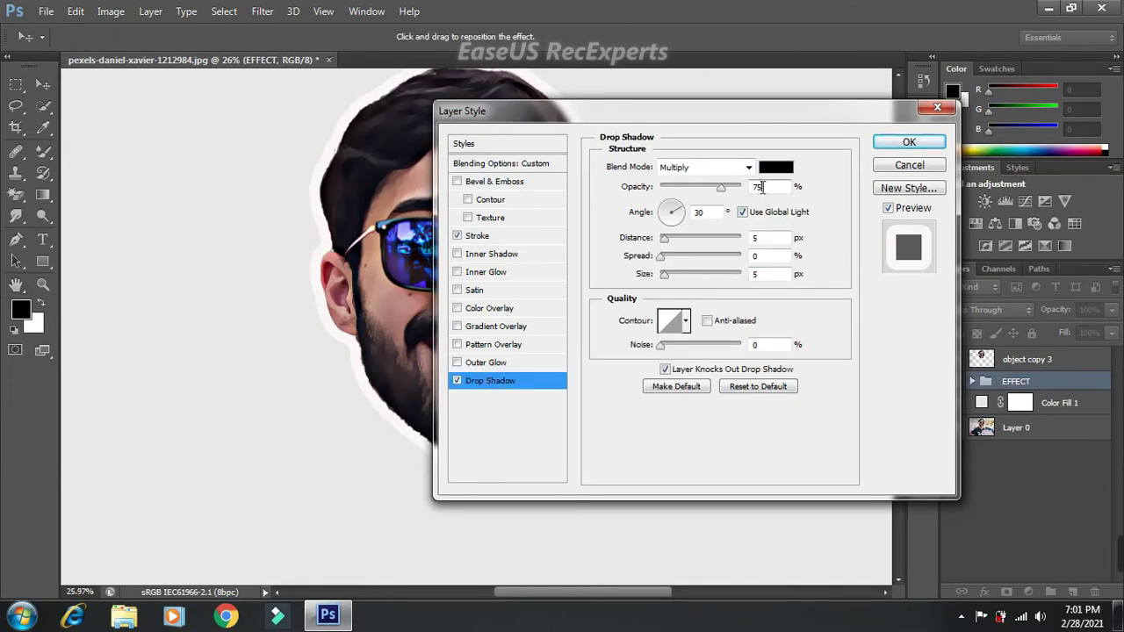
{"action": "left_click_drag", "start_coordinate": [764, 187], "coordinate": [755, 188]}
{"action": "type", "text": "15"}
{"action": "double_click", "coordinate": [755, 238]}
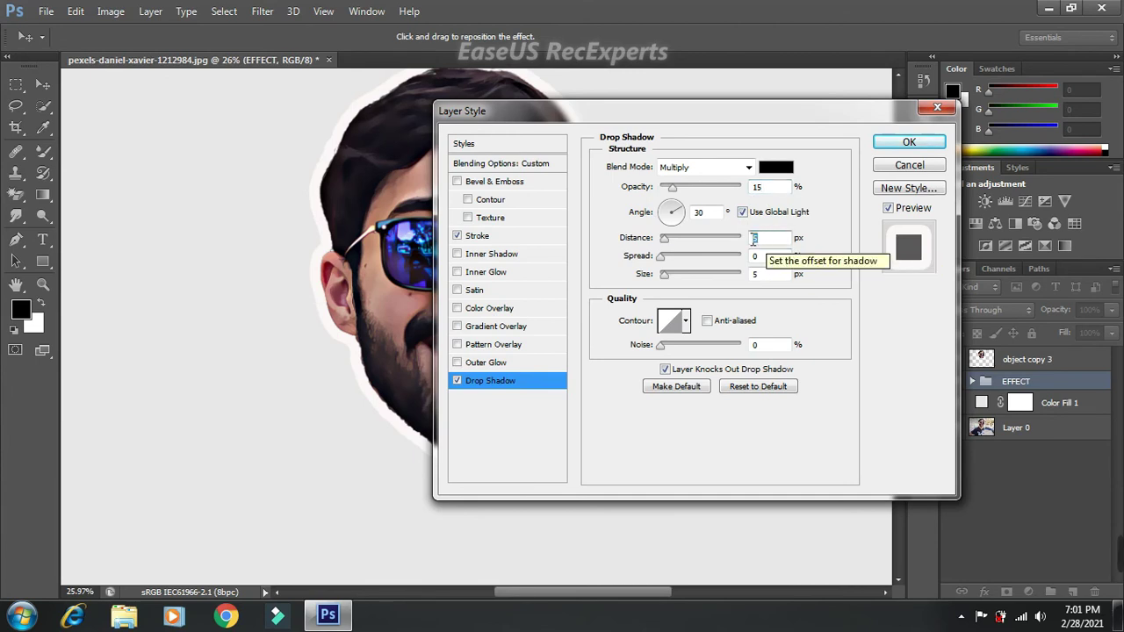
{"action": "type", "text": "130"}
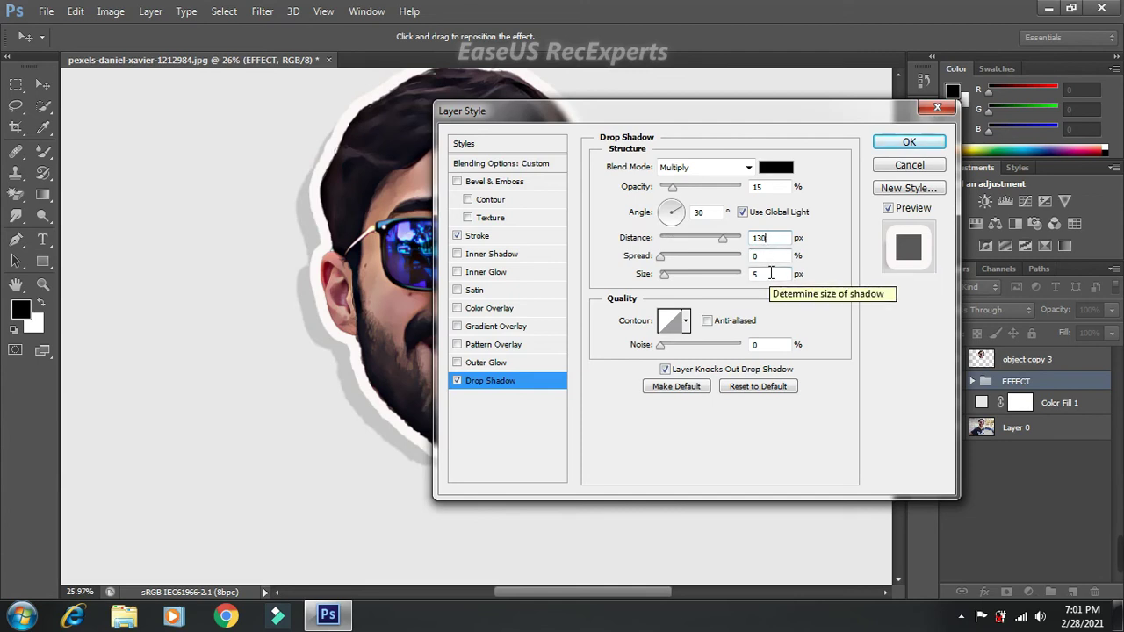
{"action": "double_click", "coordinate": [757, 274]}
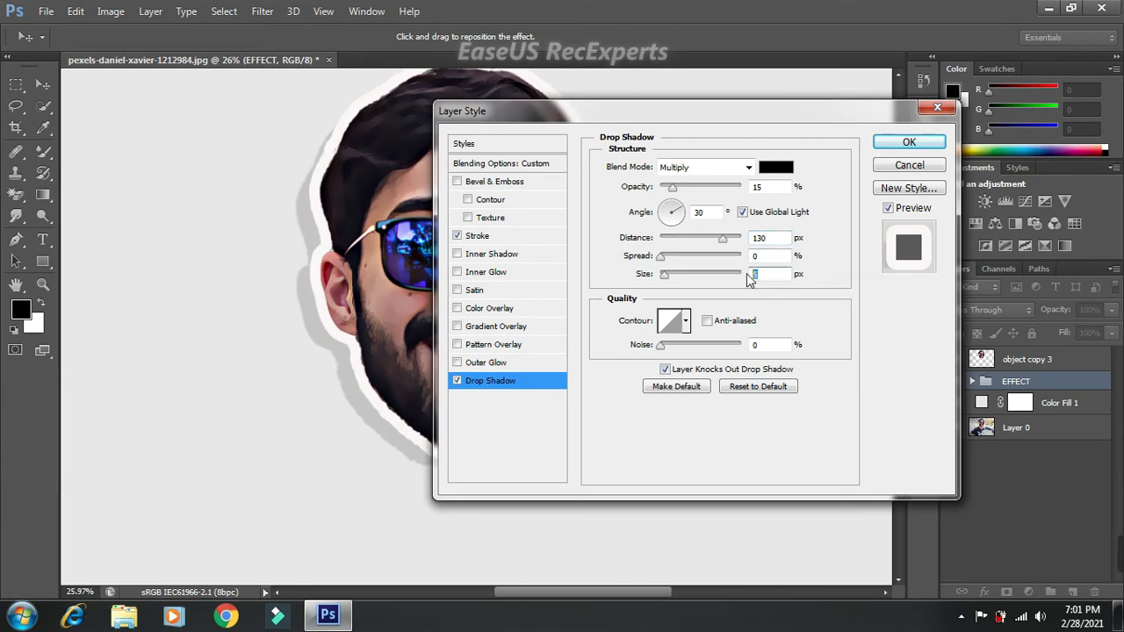
{"action": "type", "text": "75"}
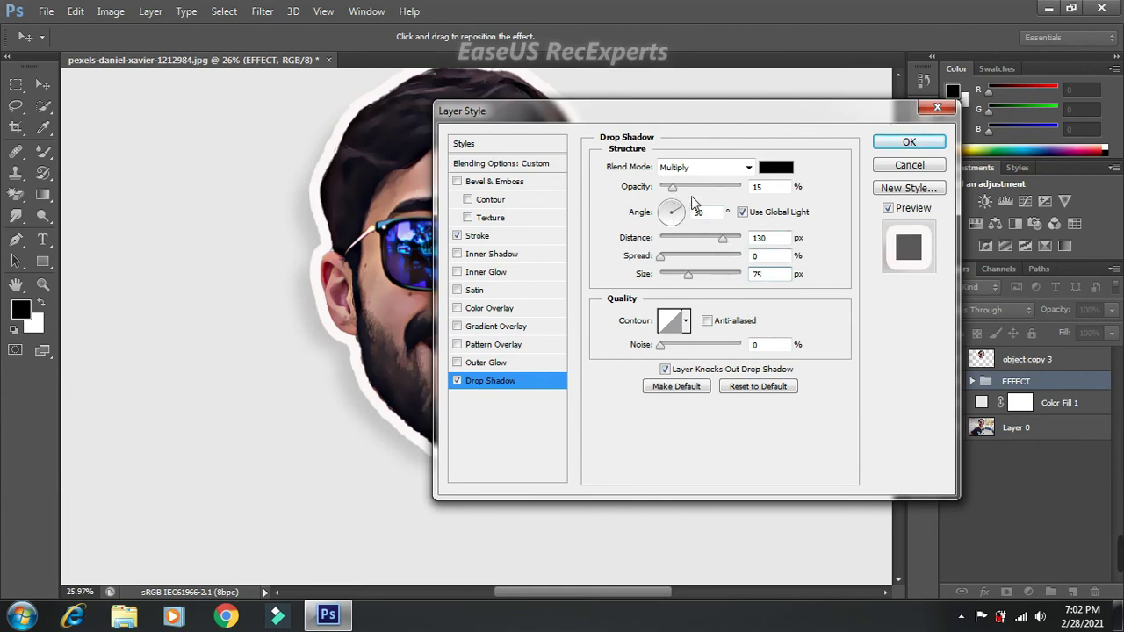
{"action": "left_click", "coordinate": [748, 167]}
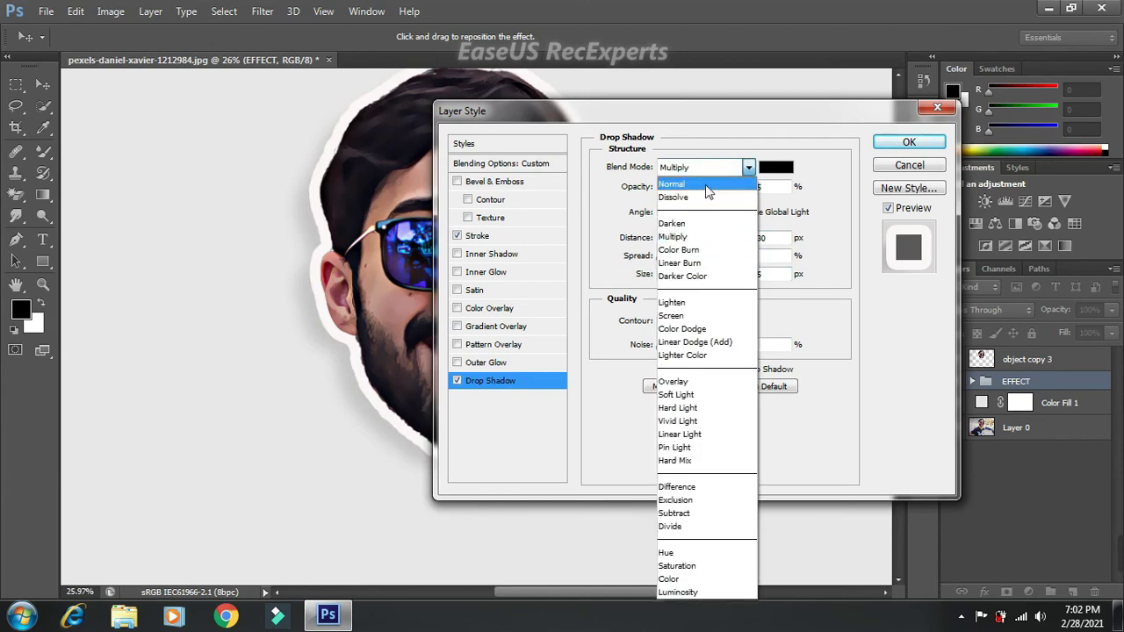
{"action": "left_click", "coordinate": [705, 185]}
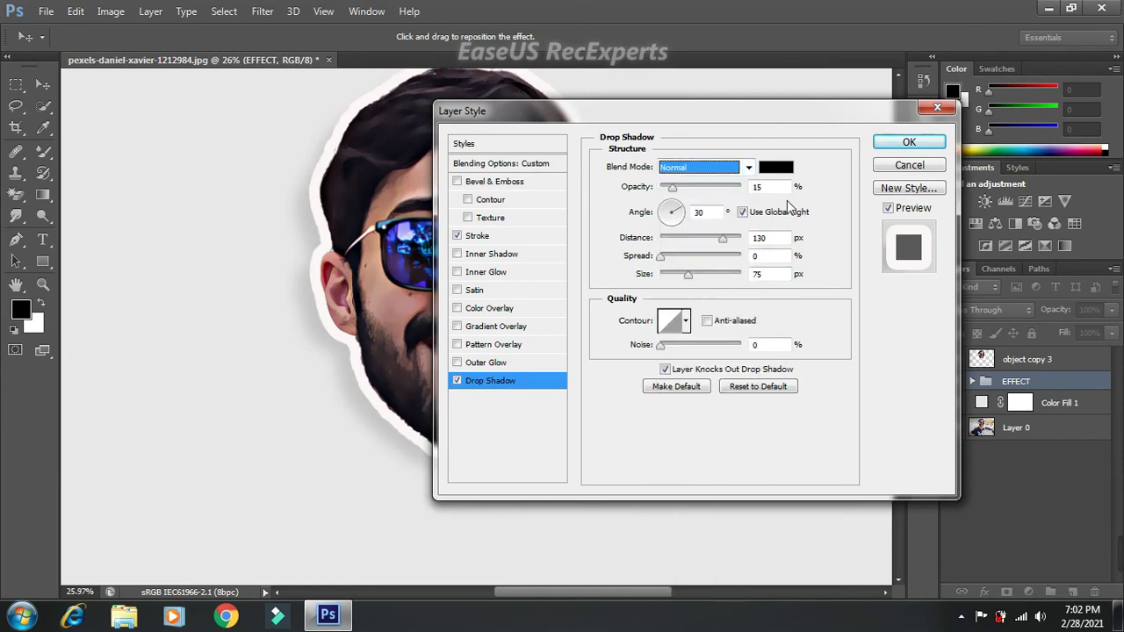
{"action": "left_click", "coordinate": [904, 141]}
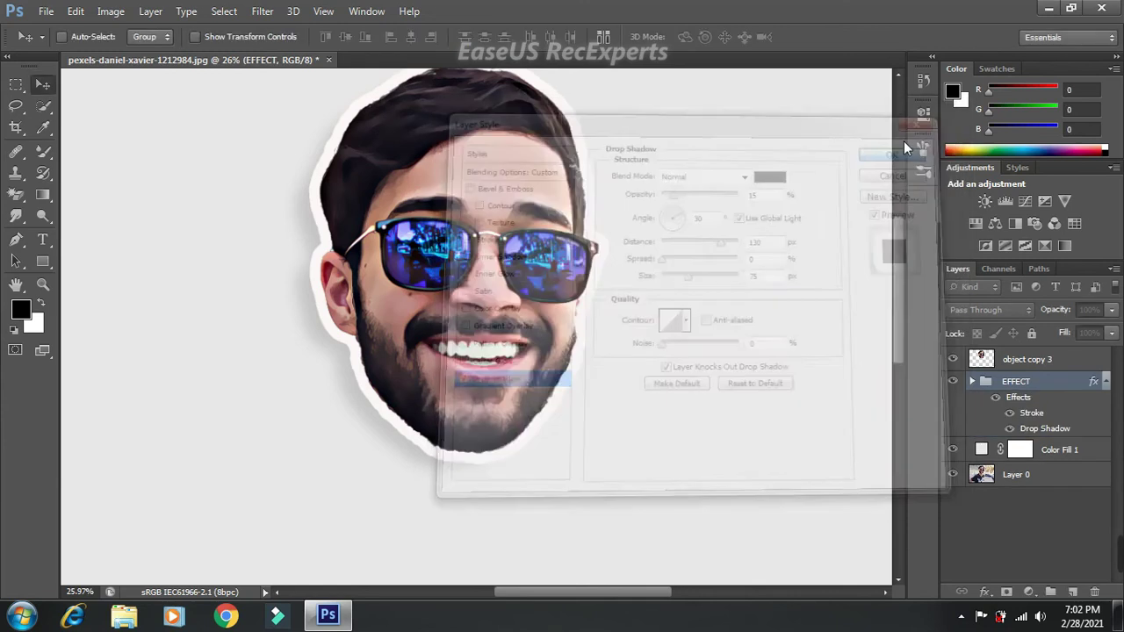
{"action": "scroll", "coordinate": [473, 212], "scroll_direction": "down", "scroll_amount": 1}
Add a Levels adjustment clipped to the EFFECT group with input levels 8, 1.17 and 240
{"action": "scroll", "coordinate": [472, 184], "scroll_direction": "down", "scroll_amount": 1}
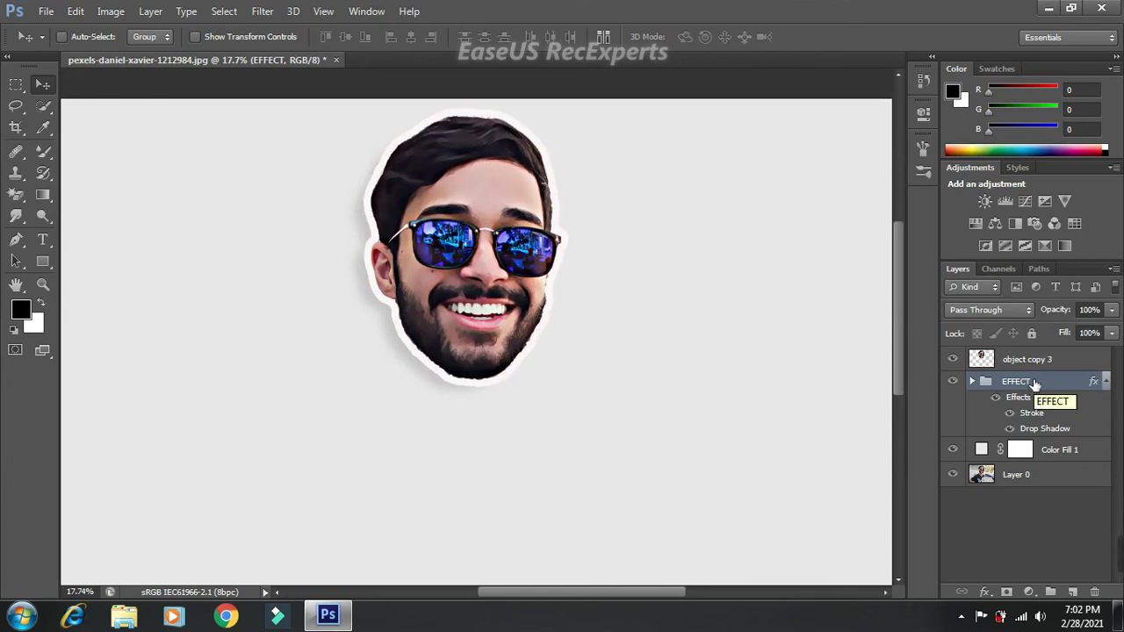
{"action": "left_click", "coordinate": [1030, 593]}
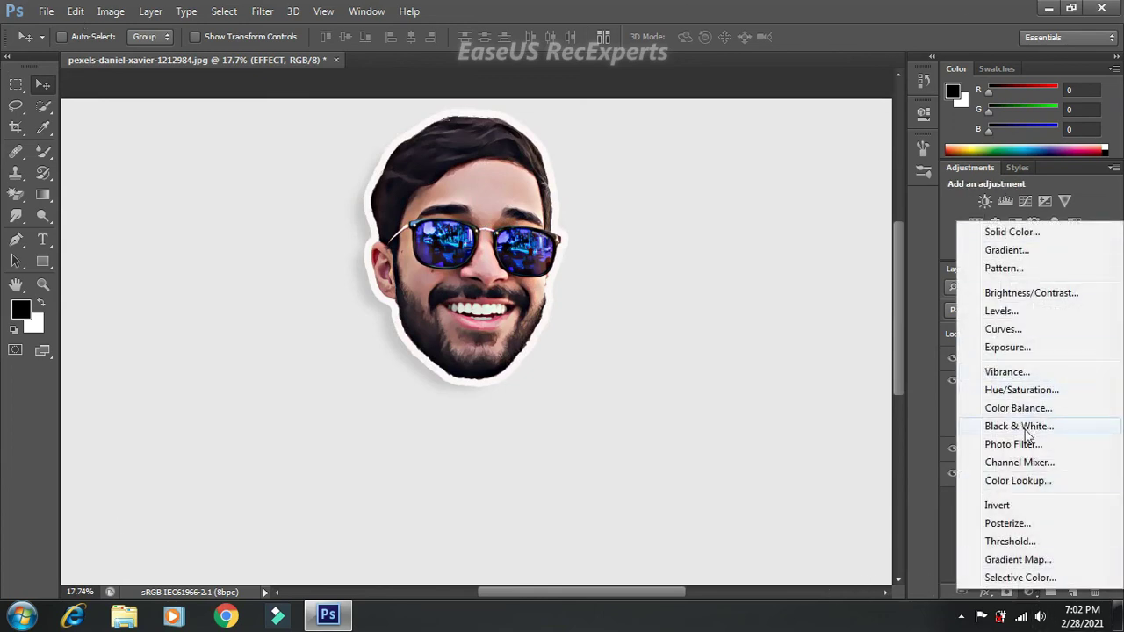
{"action": "left_click", "coordinate": [996, 311]}
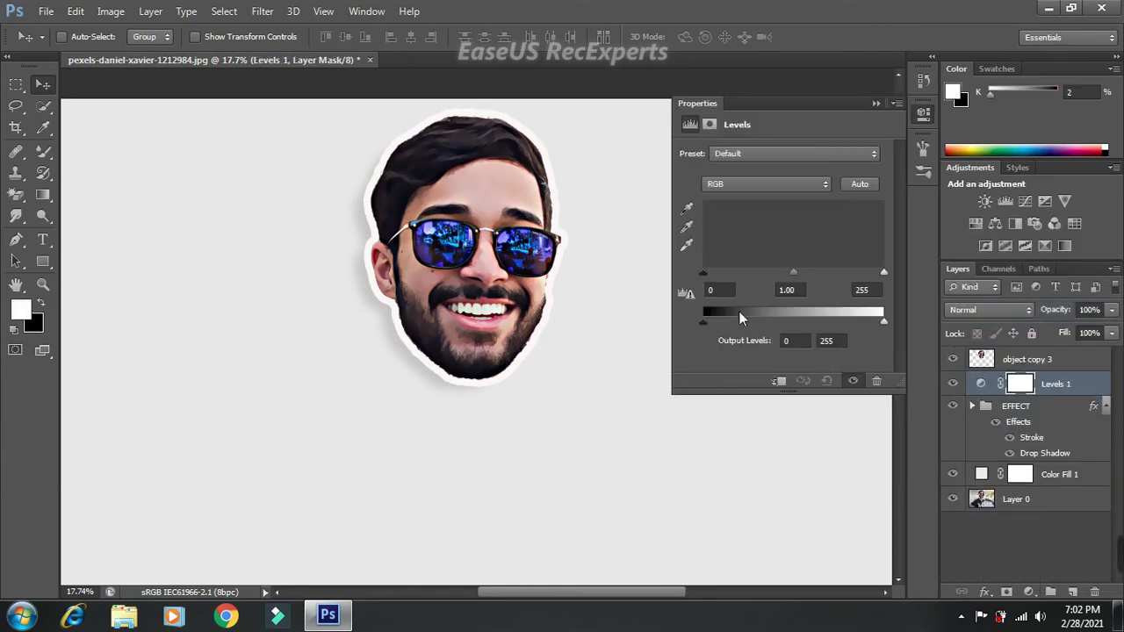
{"action": "left_click", "coordinate": [713, 289]}
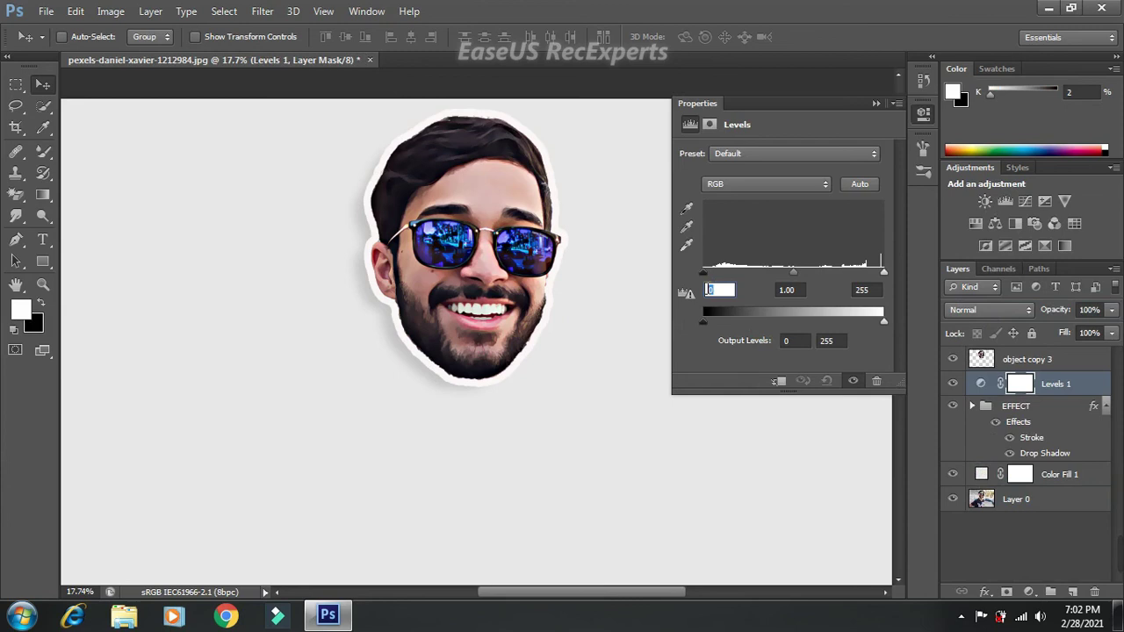
{"action": "type", "text": "8"}
{"action": "left_click_drag", "start_coordinate": [875, 290], "coordinate": [854, 290]}
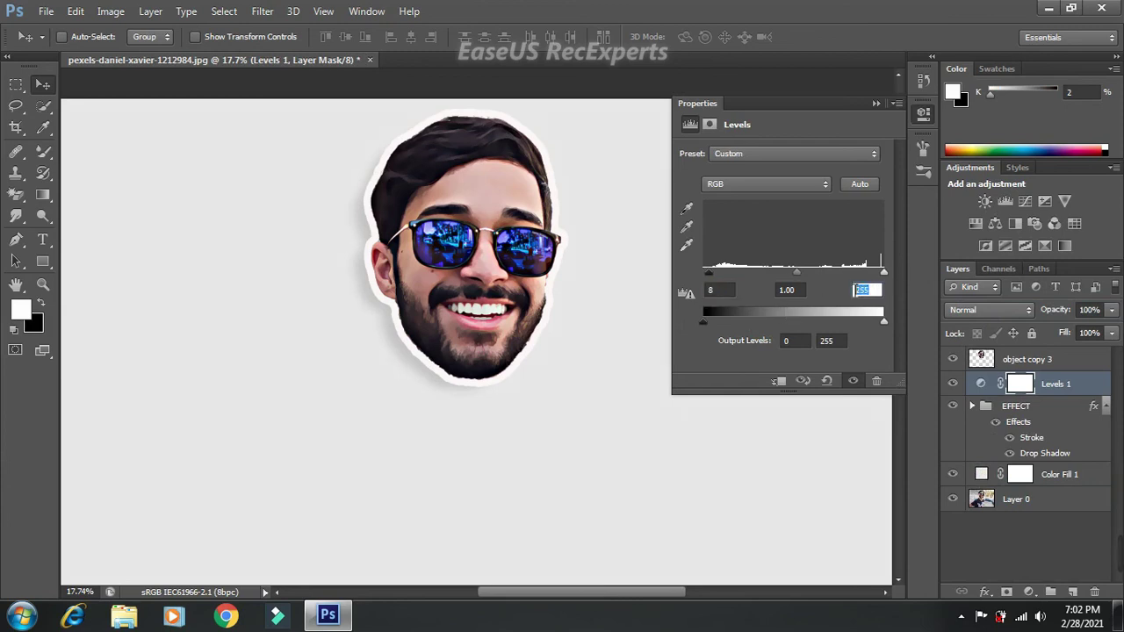
{"action": "type", "text": "240"}
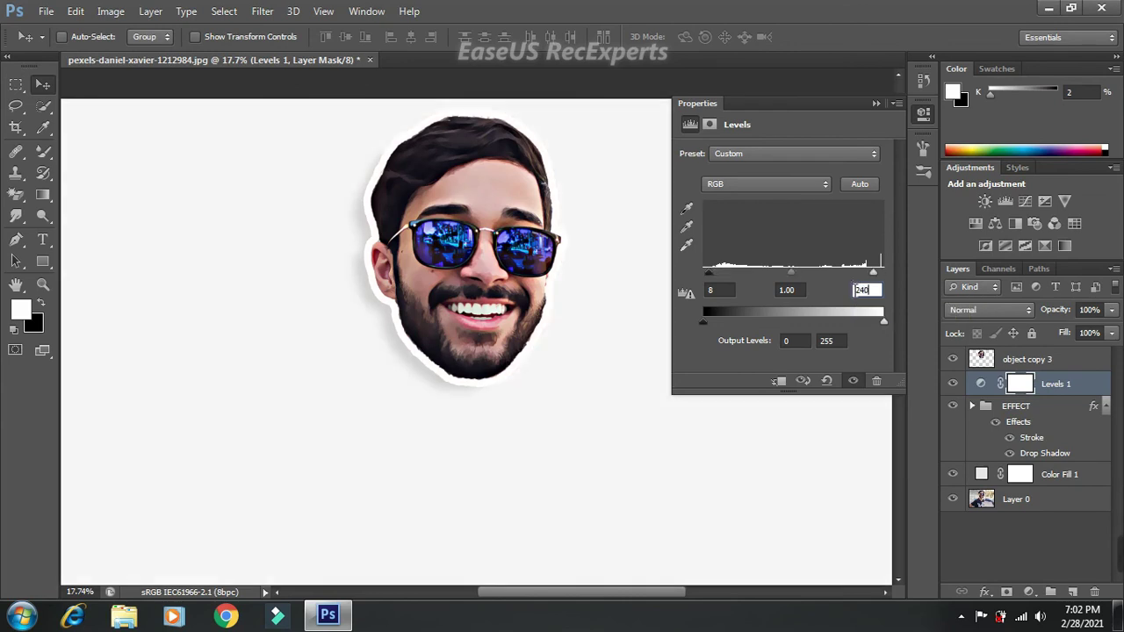
{"action": "left_click", "coordinate": [779, 380]}
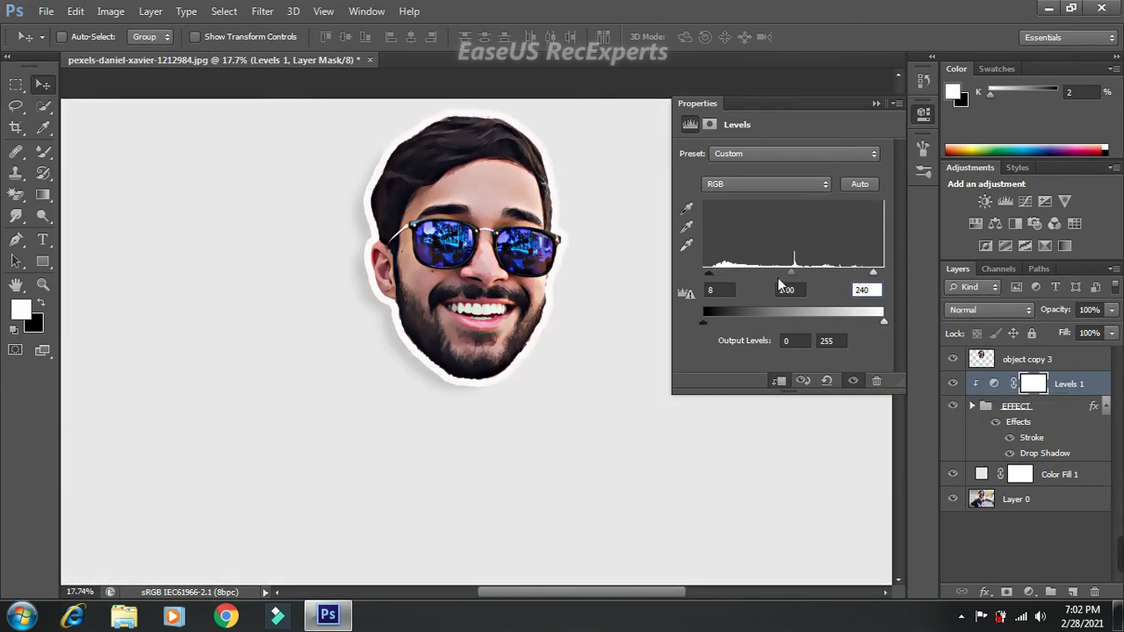
{"action": "left_click_drag", "start_coordinate": [790, 274], "coordinate": [785, 272]}
{"action": "left_click", "coordinate": [1029, 592]}
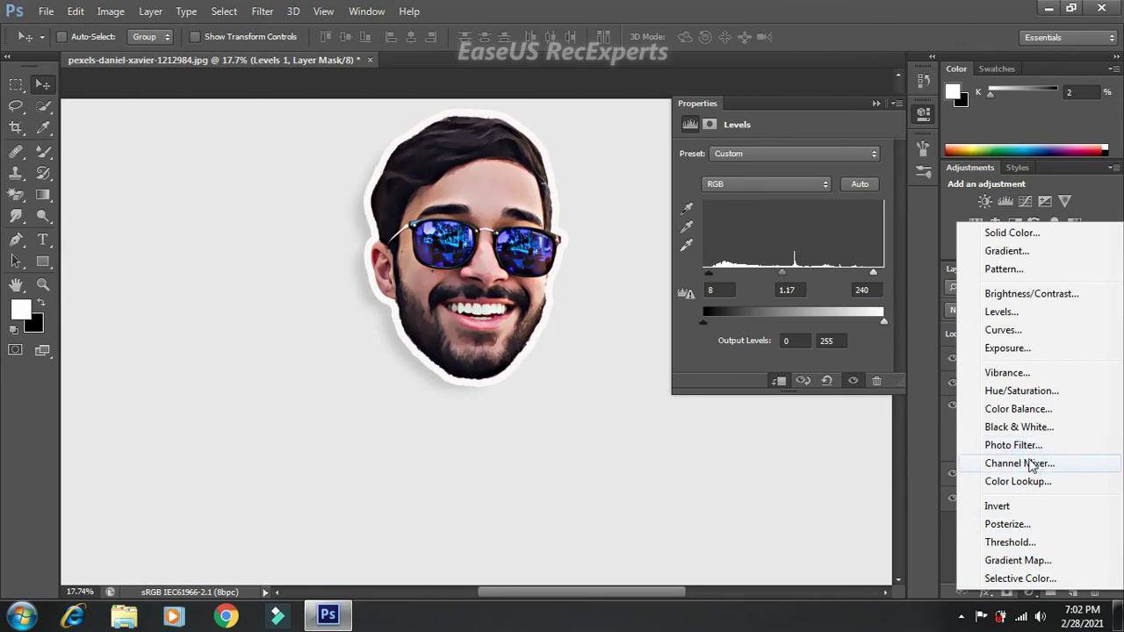
Add a Color Balance adjustment and enter Cyan-Red 9 and Magenta-Green 5
{"action": "left_click", "coordinate": [1019, 411]}
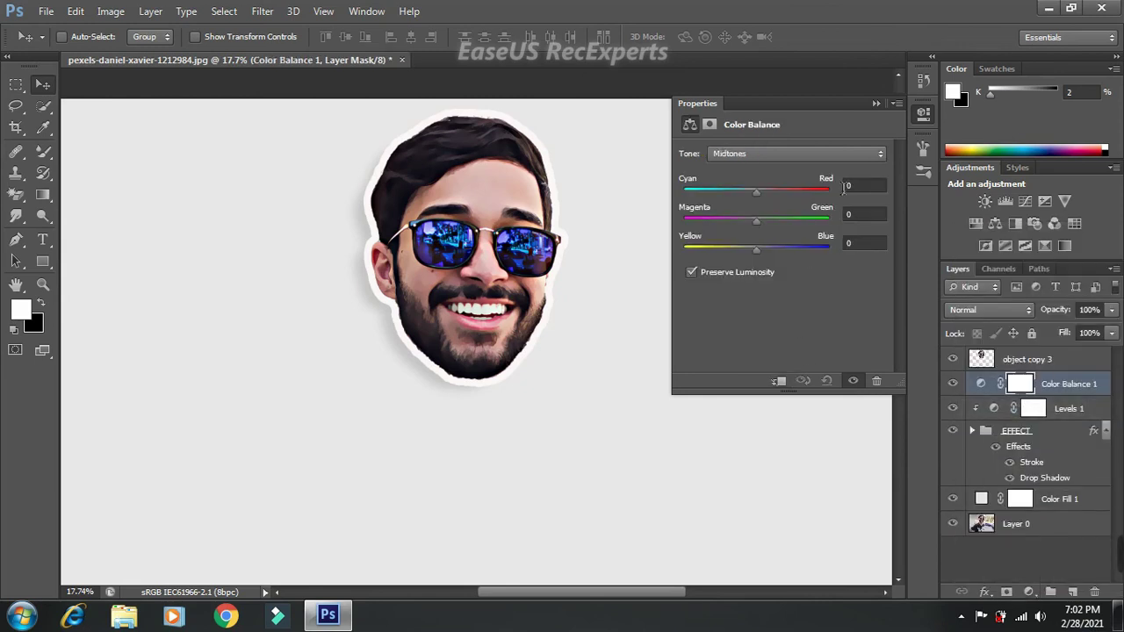
{"action": "left_click", "coordinate": [850, 186]}
{"action": "double_click", "coordinate": [850, 185]}
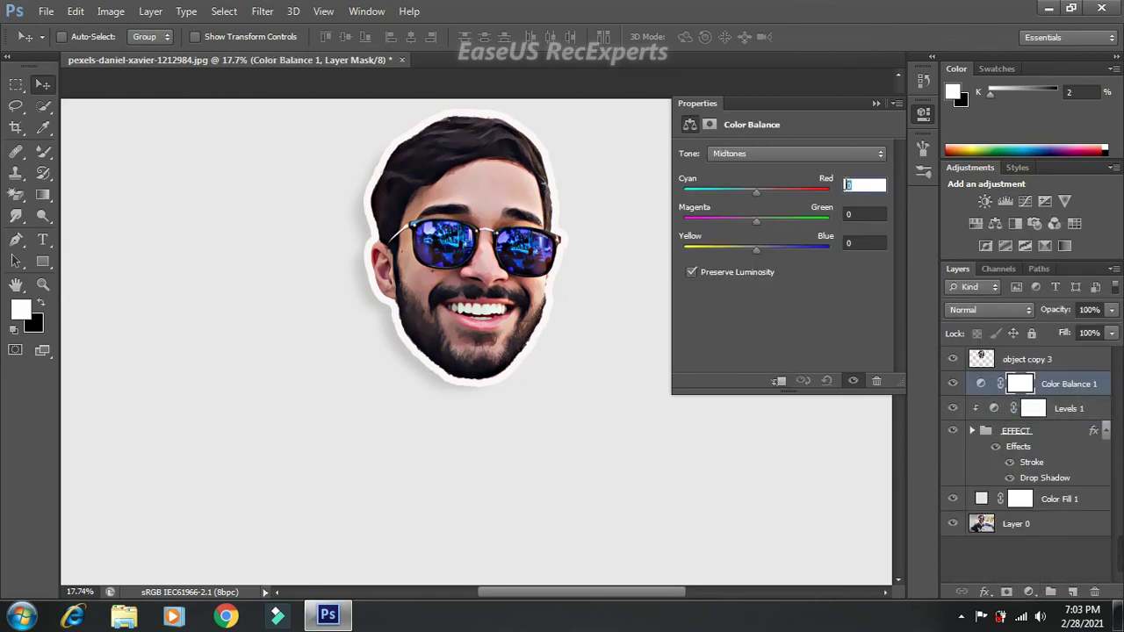
{"action": "type", "text": "9"}
{"action": "double_click", "coordinate": [847, 213]}
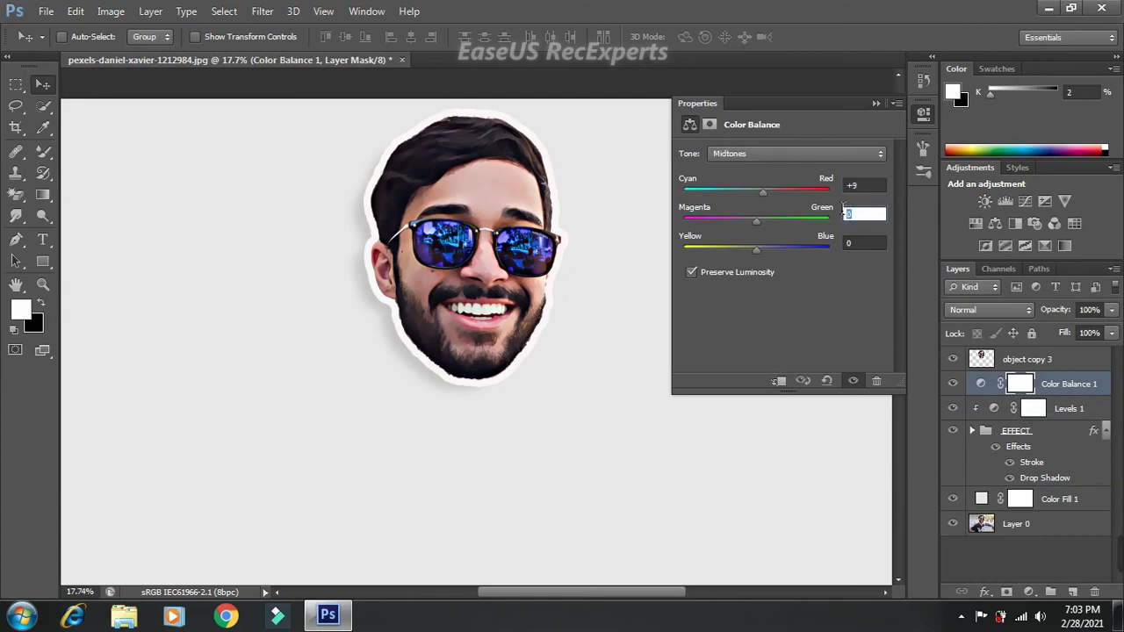
{"action": "type", "text": "5"}
{"action": "double_click", "coordinate": [847, 244]}
{"action": "type", "text": "+3"}
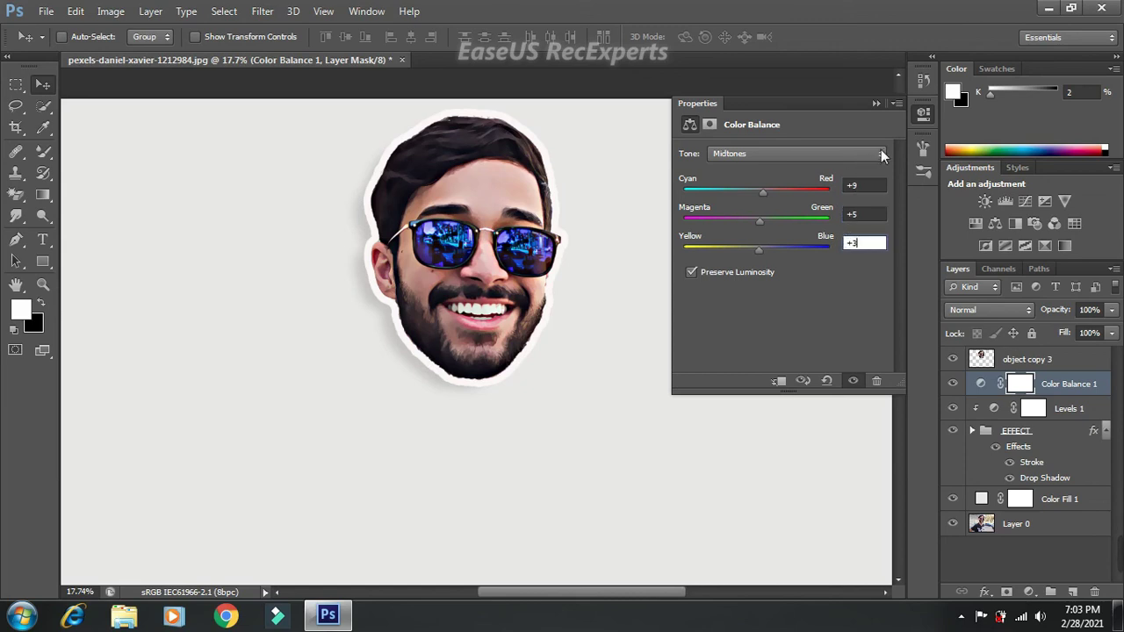
Set the Shadows balance to Cyan-Red -4 and Yellow-Blue 6
{"action": "left_click", "coordinate": [881, 151]}
{"action": "left_click", "coordinate": [849, 165]}
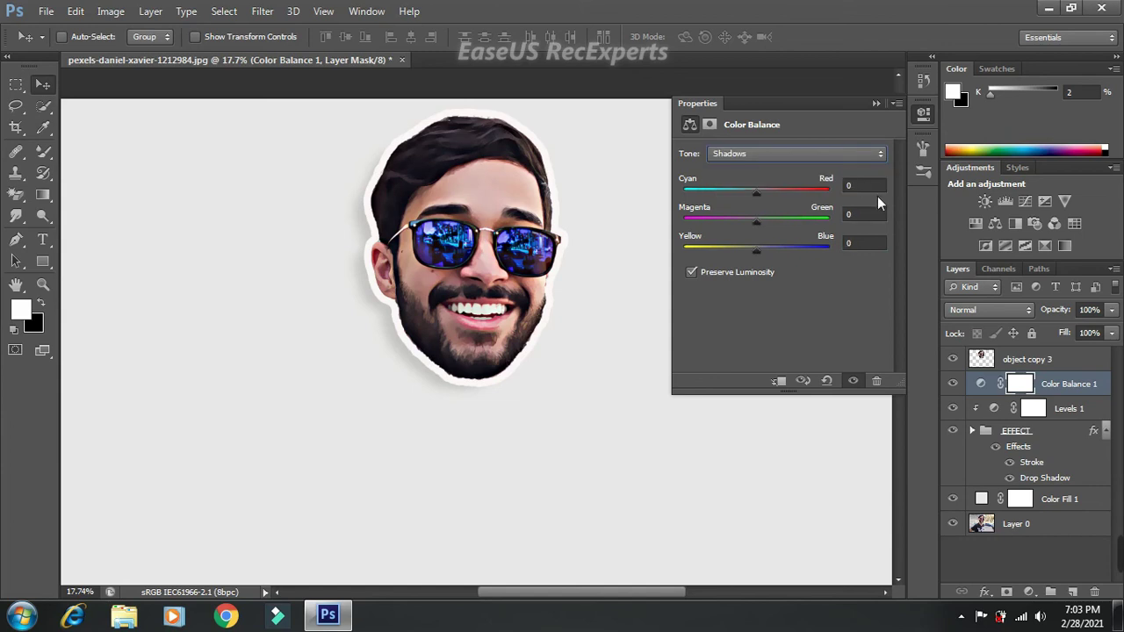
{"action": "double_click", "coordinate": [848, 185]}
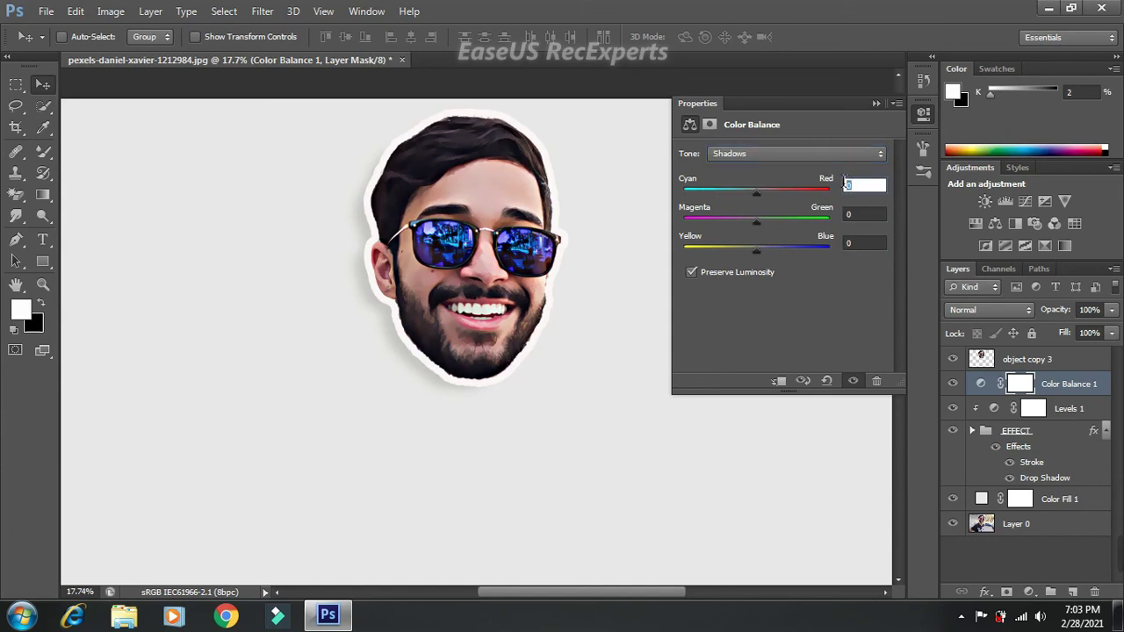
{"action": "type", "text": "-4"}
{"action": "left_click", "coordinate": [856, 214]}
{"action": "type", "text": "+4"}
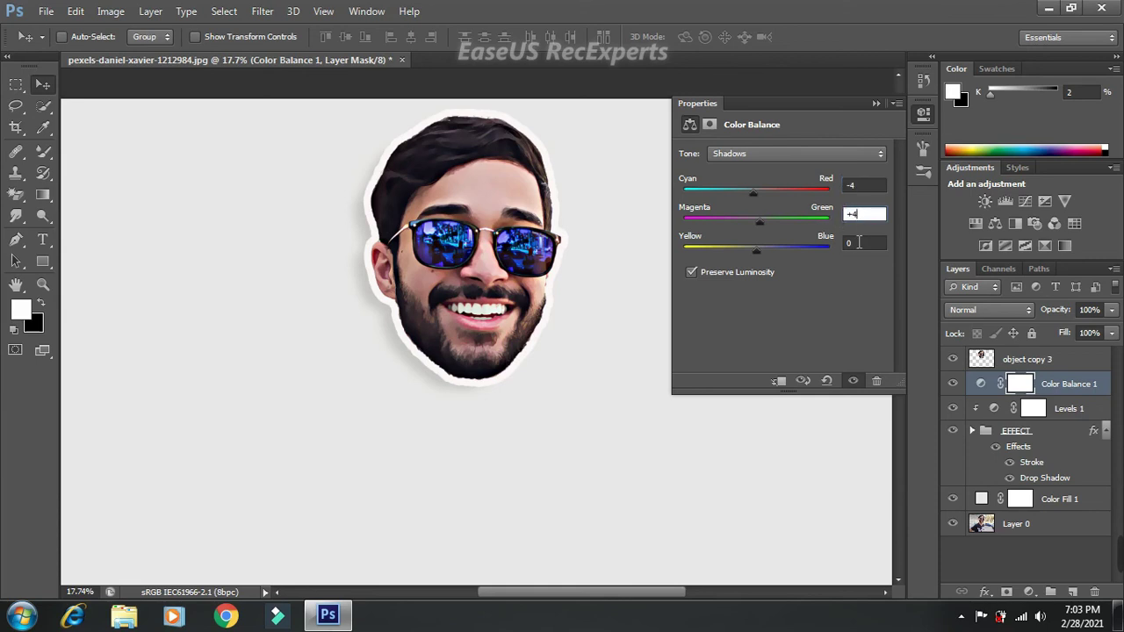
{"action": "left_click", "coordinate": [856, 243]}
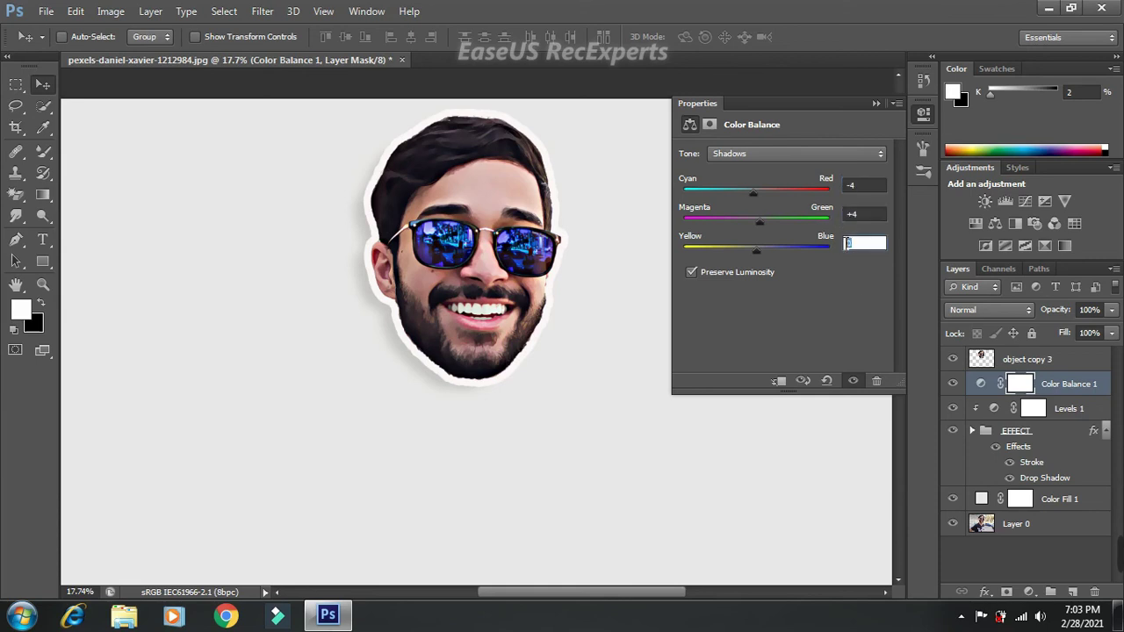
{"action": "type", "text": "+6"}
Set the Highlights balance to Red +3, Green +3 and Blue +5
{"action": "left_click", "coordinate": [870, 155]}
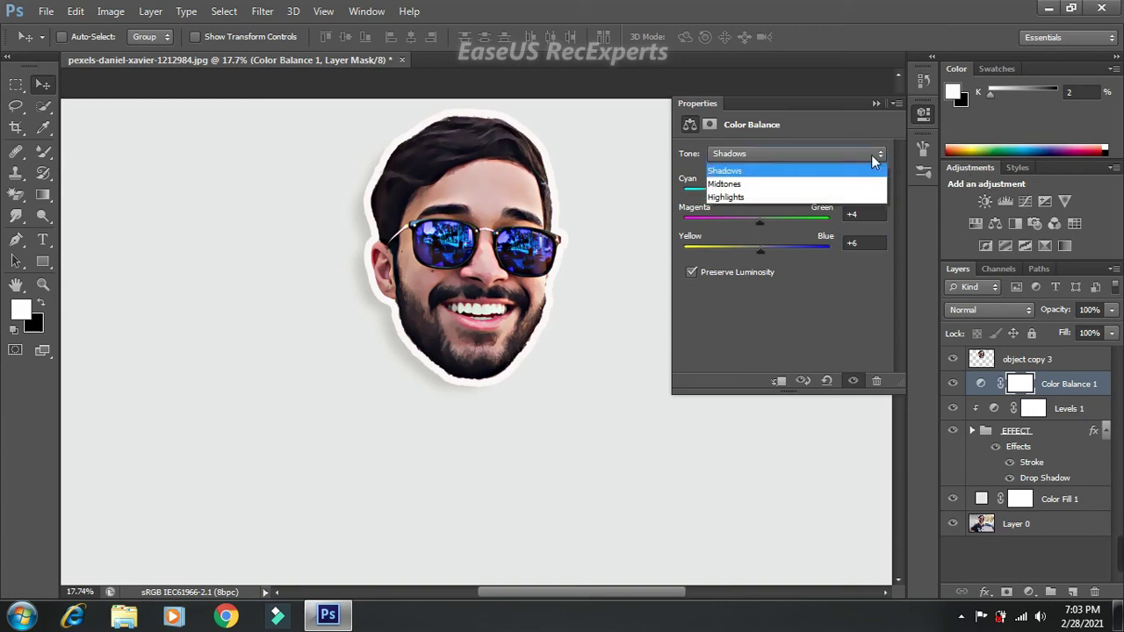
{"action": "left_click", "coordinate": [829, 197]}
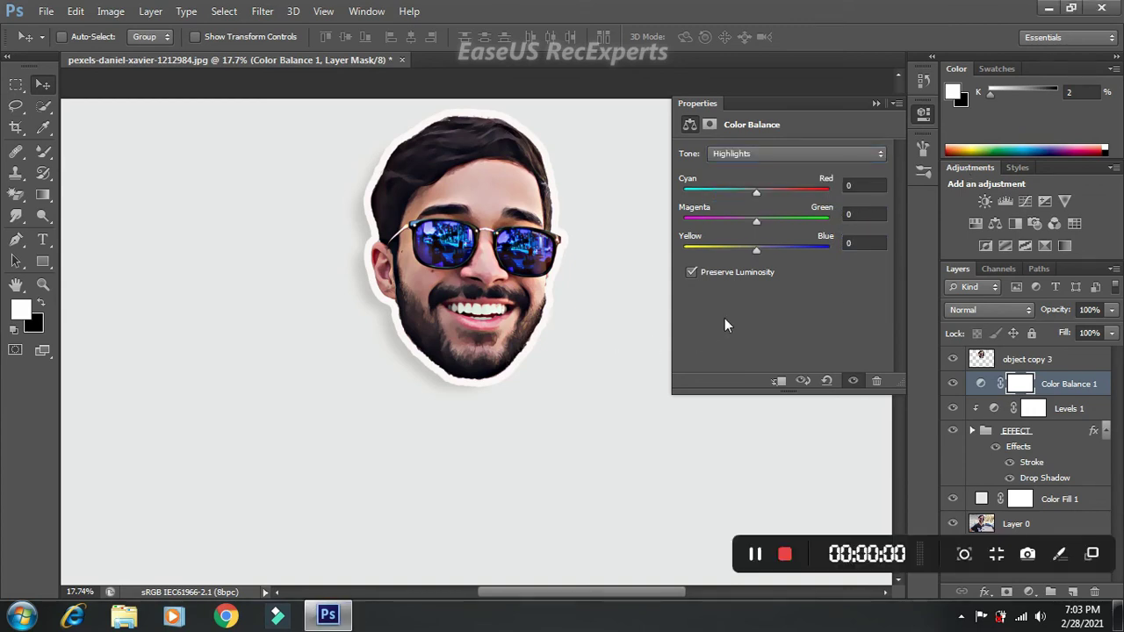
{"action": "left_click", "coordinate": [845, 185]}
{"action": "type", "text": "+"}
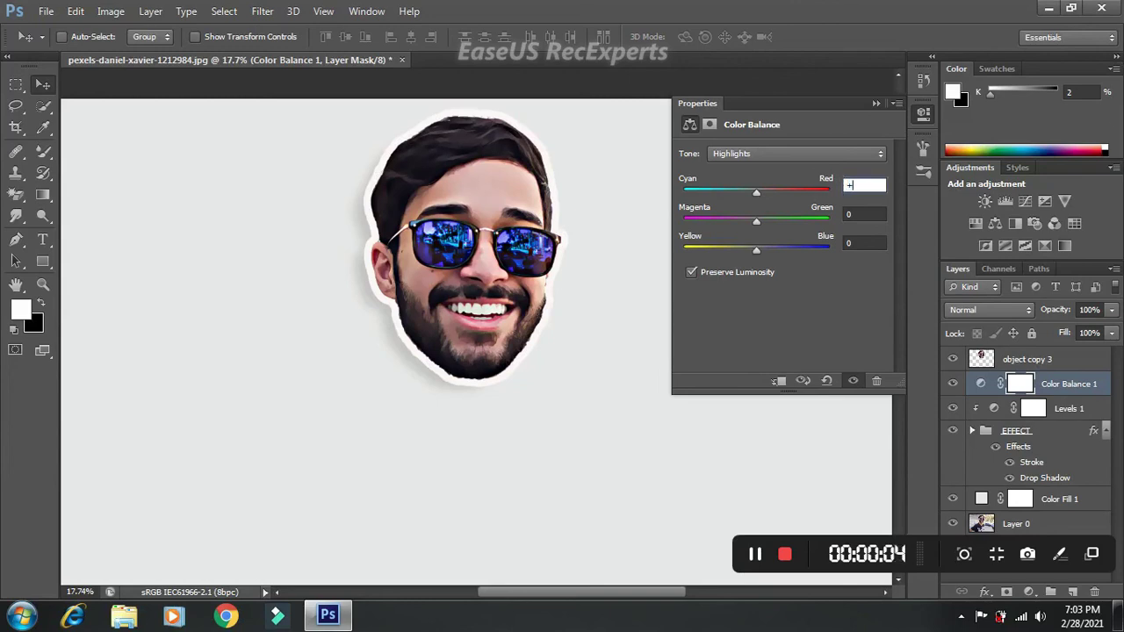
{"action": "type", "text": "3"}
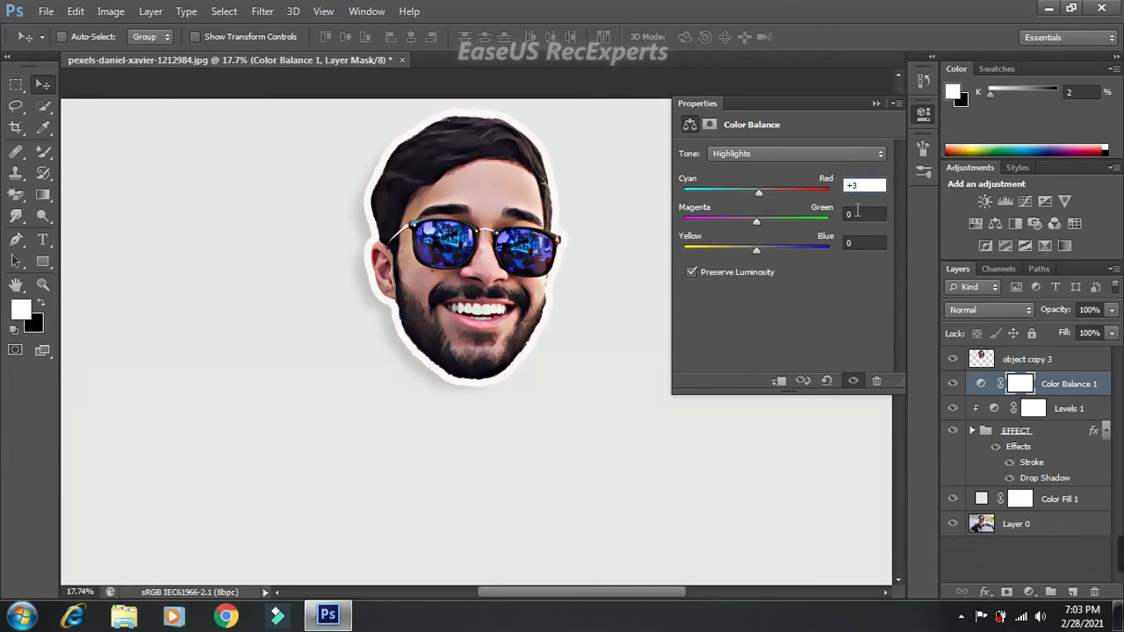
{"action": "left_click", "coordinate": [846, 211]}
{"action": "type", "text": "+6"}
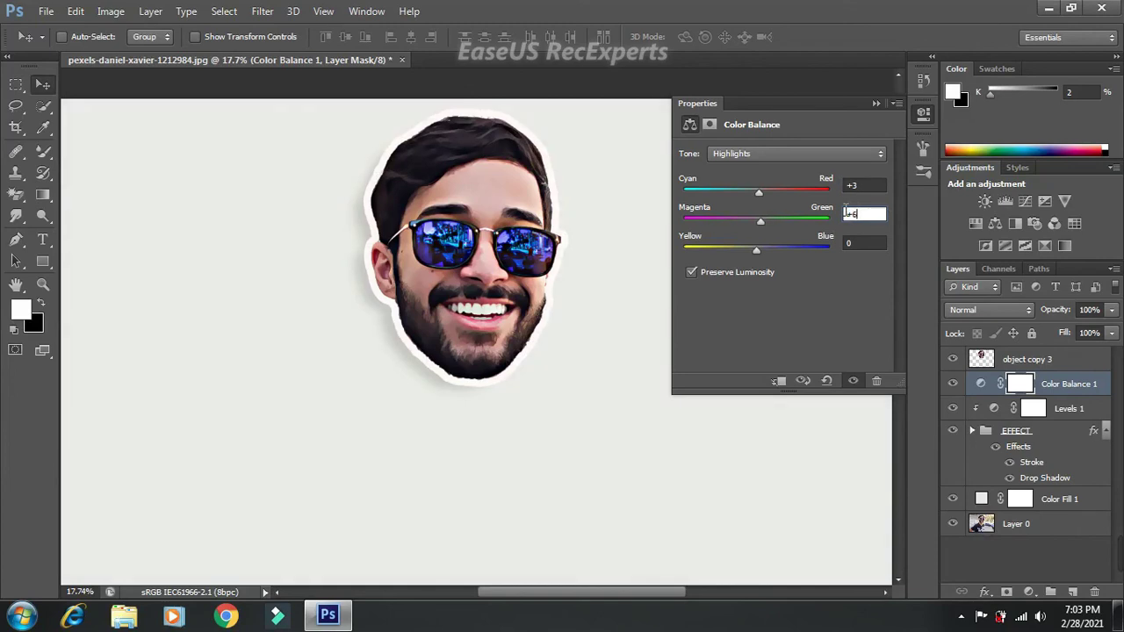
{"action": "key", "text": "BackSpace"}
{"action": "type", "text": "3"}
{"action": "left_click", "coordinate": [849, 243]}
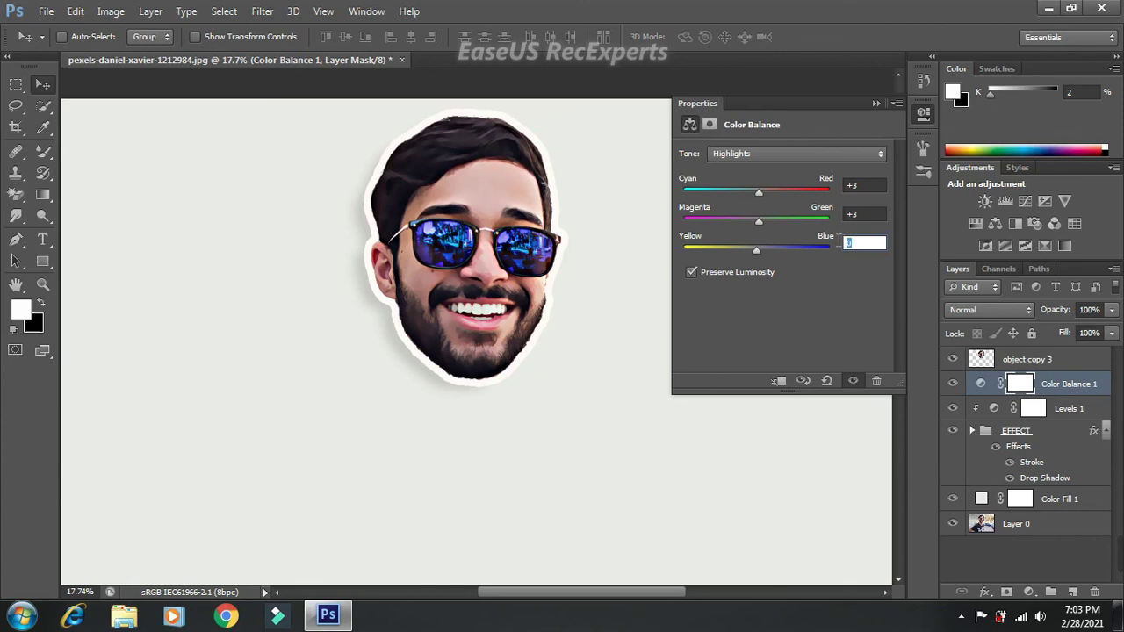
{"action": "type", "text": "+5"}
{"action": "left_click", "coordinate": [1030, 592]}
Add a Selective Color adjustment and tune Whites to Cyan -52 and Yellow +11
{"action": "left_click", "coordinate": [1029, 582]}
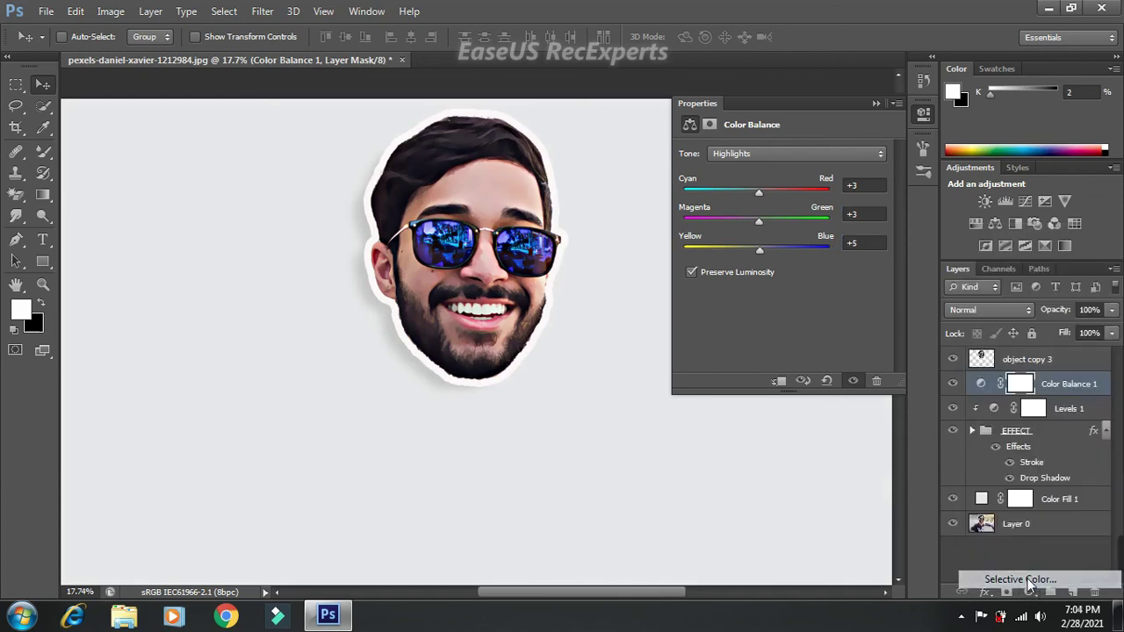
{"action": "left_click", "coordinate": [878, 176]}
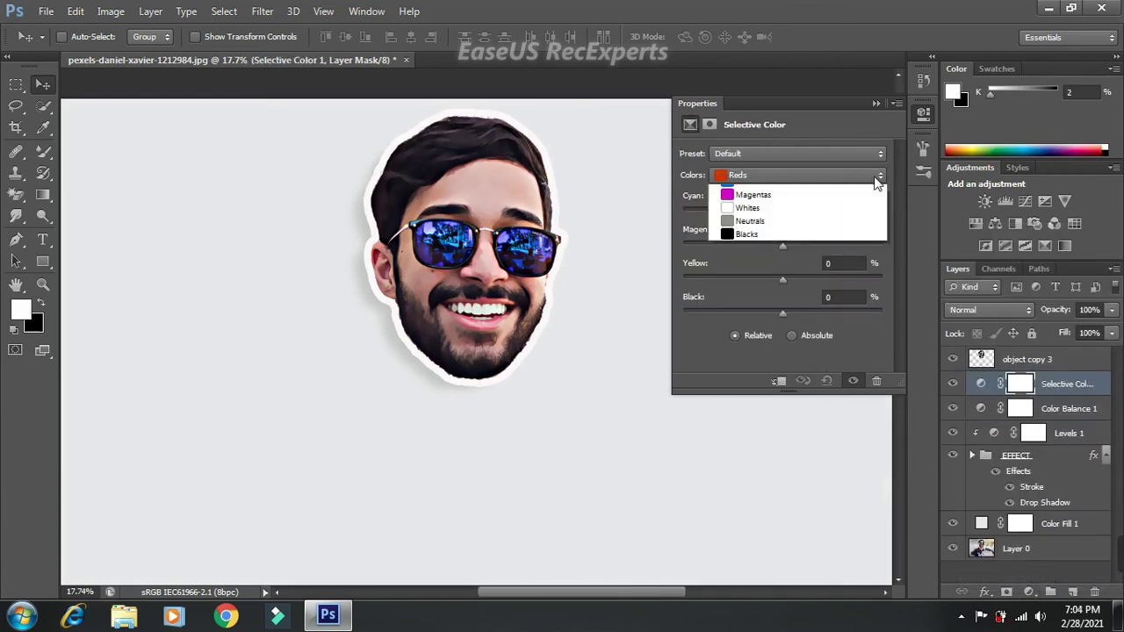
{"action": "left_click", "coordinate": [791, 274]}
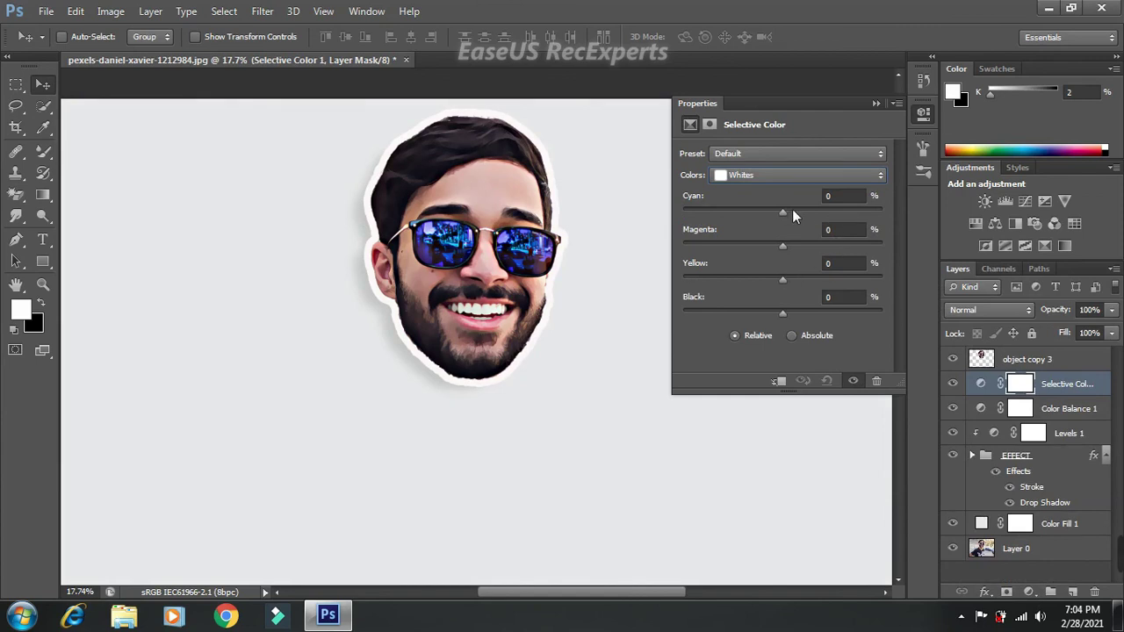
{"action": "left_click", "coordinate": [830, 197]}
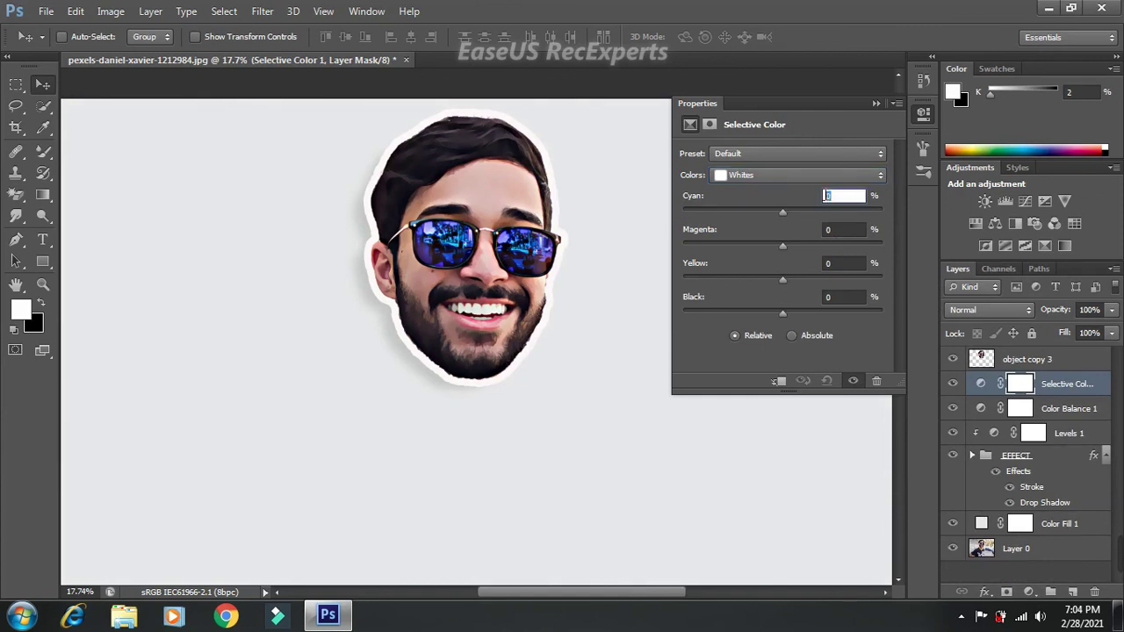
{"action": "type", "text": "-52"}
{"action": "left_click", "coordinate": [826, 229]}
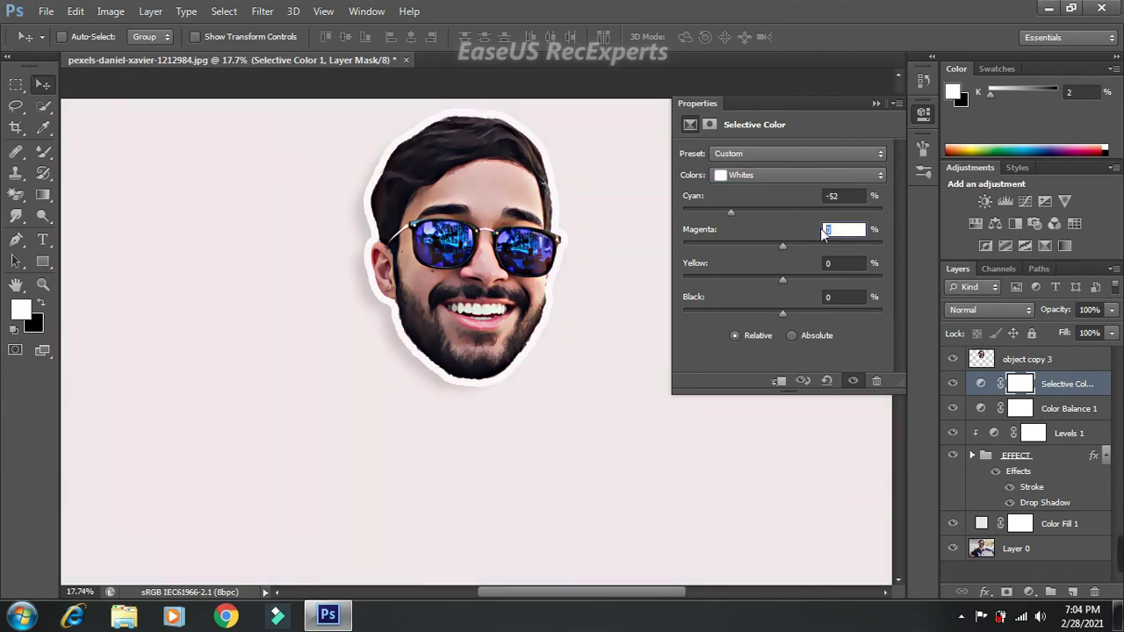
{"action": "type", "text": "+2"}
{"action": "left_click", "coordinate": [826, 263]}
{"action": "type", "text": "11"}
{"action": "left_click", "coordinate": [827, 298]}
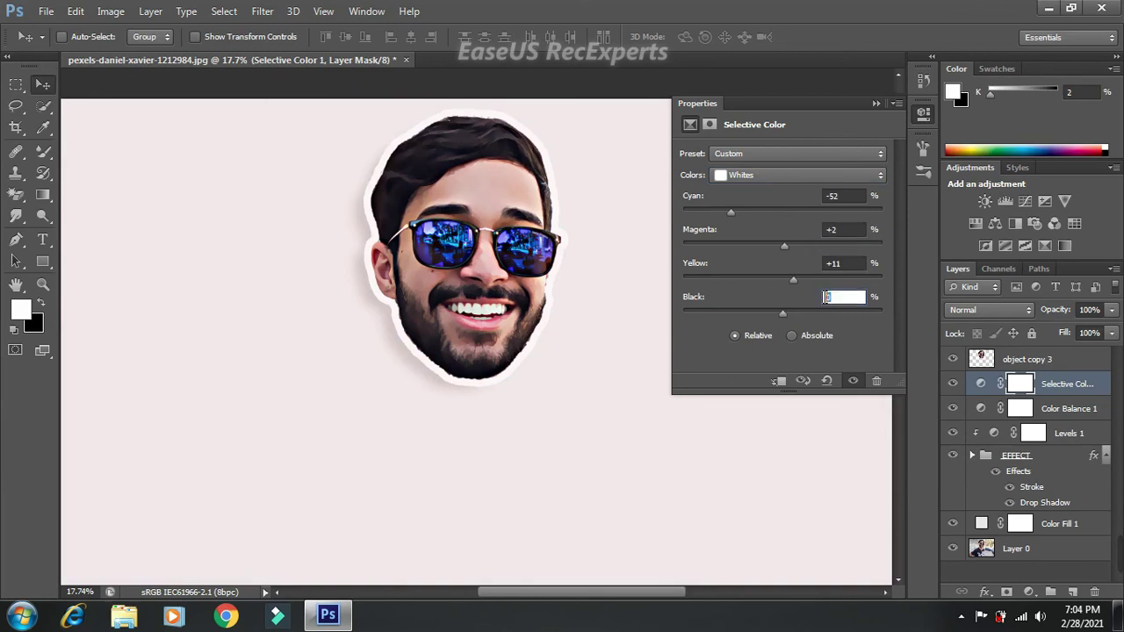
{"action": "type", "text": "1"}
{"action": "type", "text": "7"}
Set the Neutrals to Cyan +5, Magenta +5, Yellow +2 and Black +2
{"action": "left_click", "coordinate": [883, 178]}
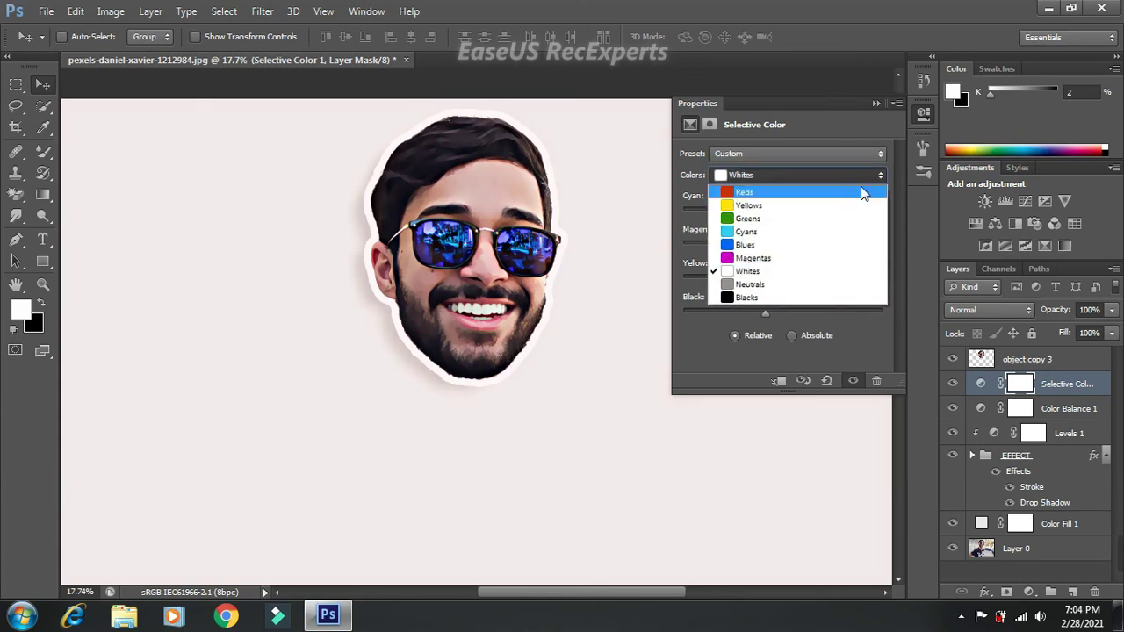
{"action": "left_click", "coordinate": [782, 281]}
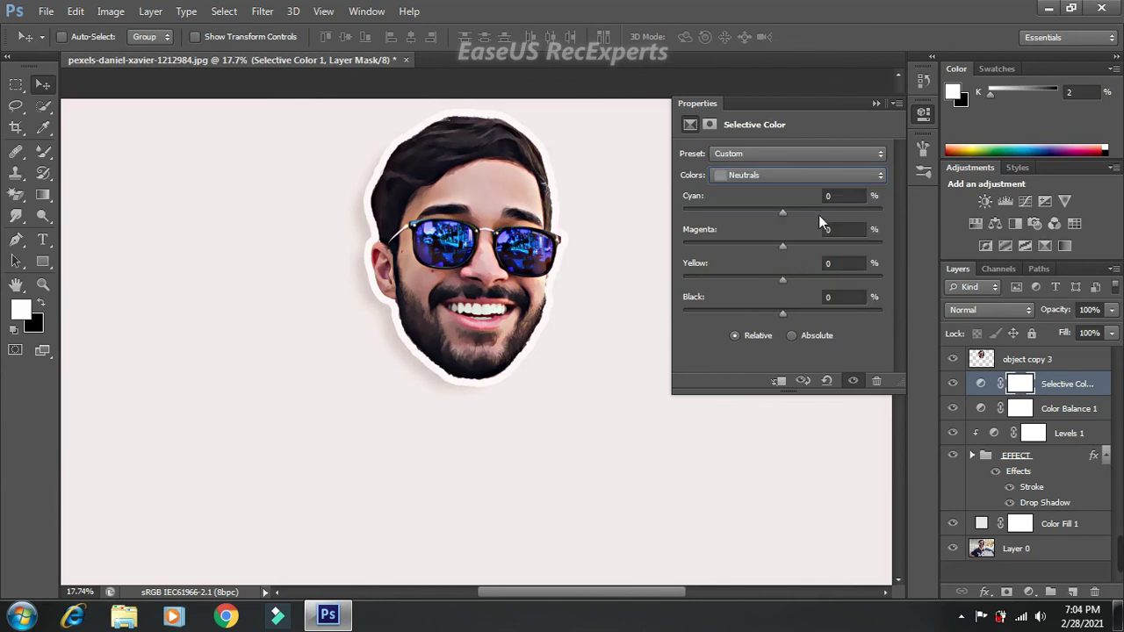
{"action": "left_click", "coordinate": [834, 195]}
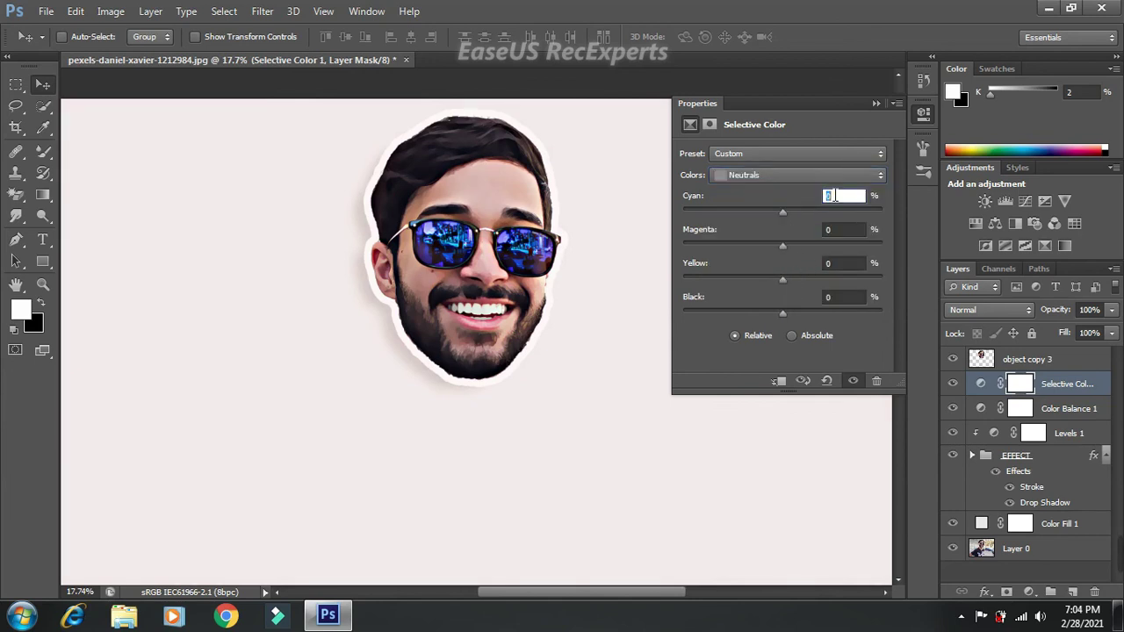
{"action": "type", "text": "+5"}
{"action": "left_click", "coordinate": [831, 229]}
{"action": "type", "text": "+"}
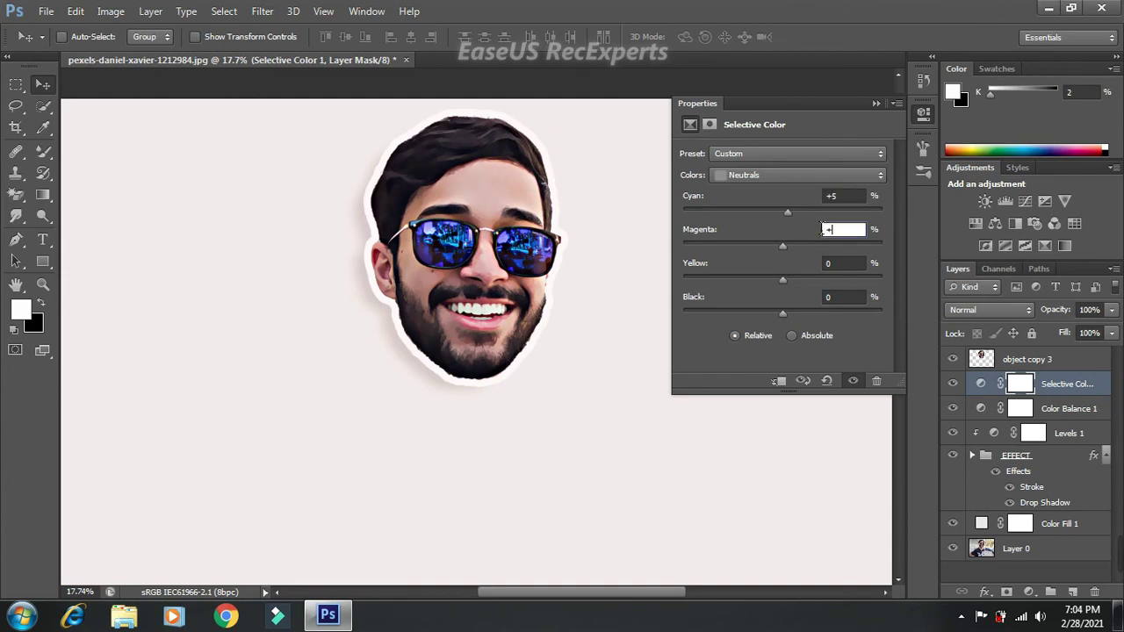
{"action": "type", "text": "5"}
{"action": "left_click", "coordinate": [827, 265]}
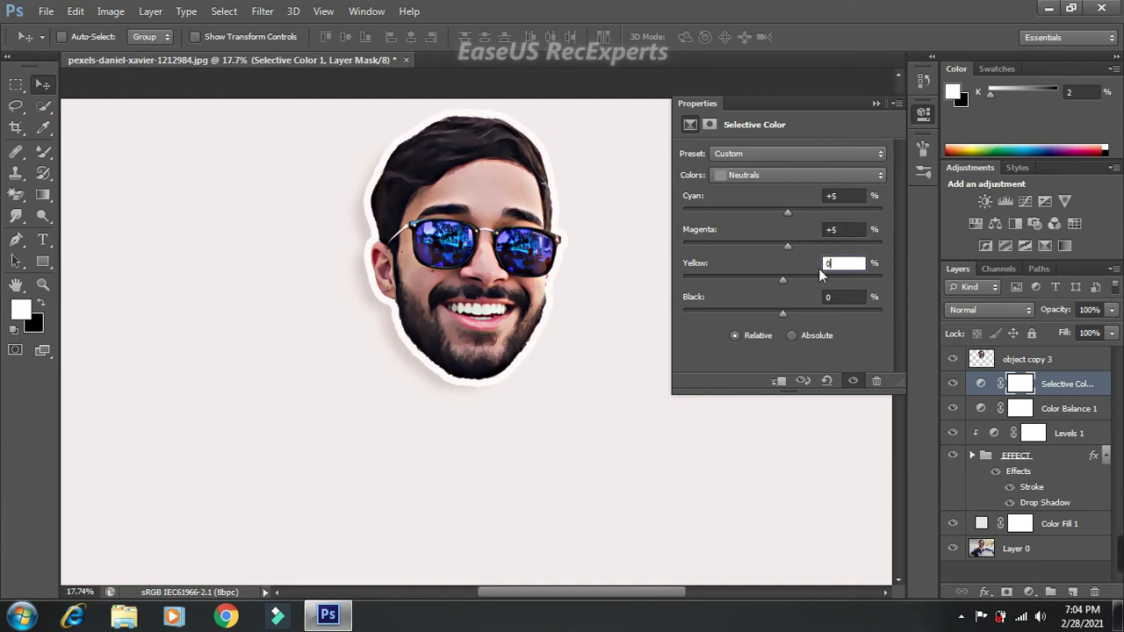
{"action": "double_click", "coordinate": [827, 263]}
{"action": "type", "text": "+2"}
{"action": "double_click", "coordinate": [828, 298]}
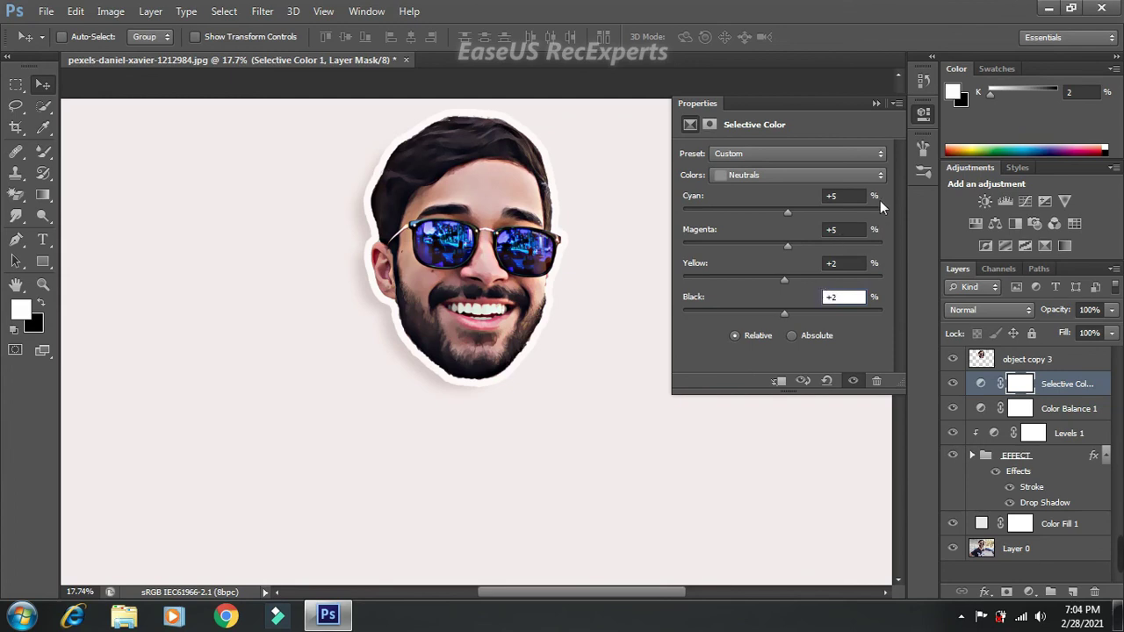
Set the Blacks range's Black to +4 and close the Properties panel
{"action": "left_click", "coordinate": [881, 176]}
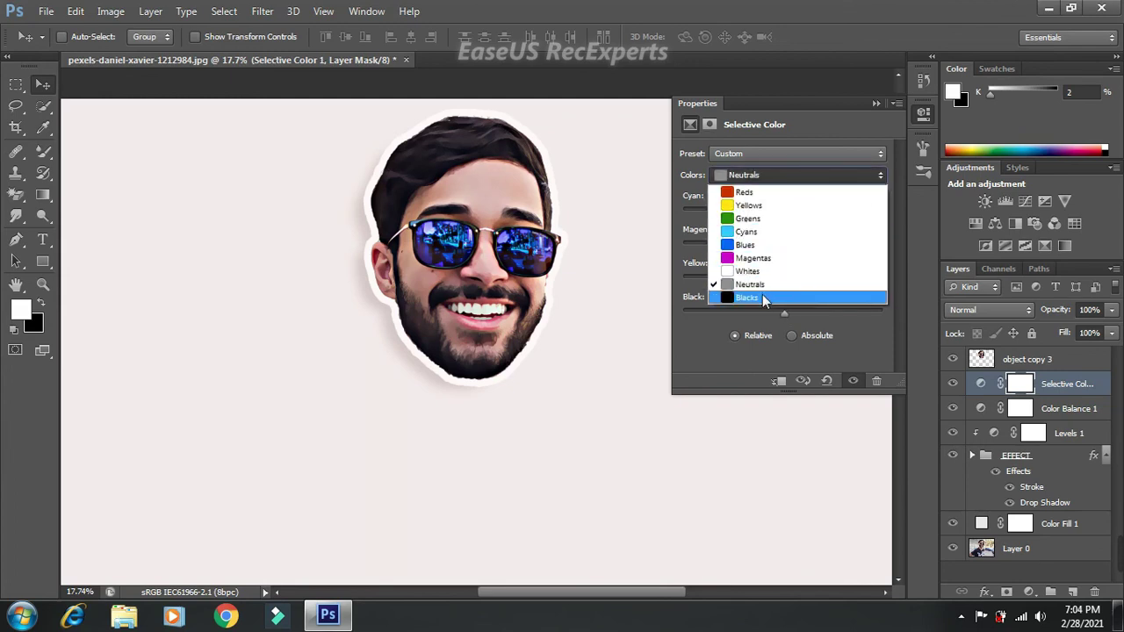
{"action": "left_click", "coordinate": [764, 299]}
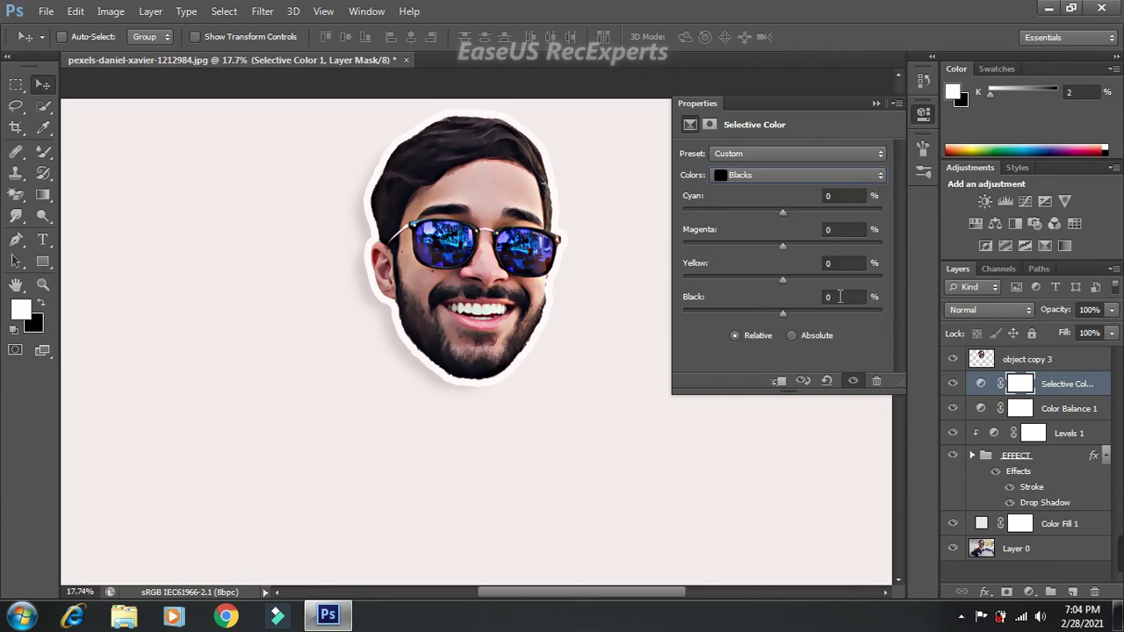
{"action": "left_click", "coordinate": [840, 297]}
{"action": "type", "text": "+4"}
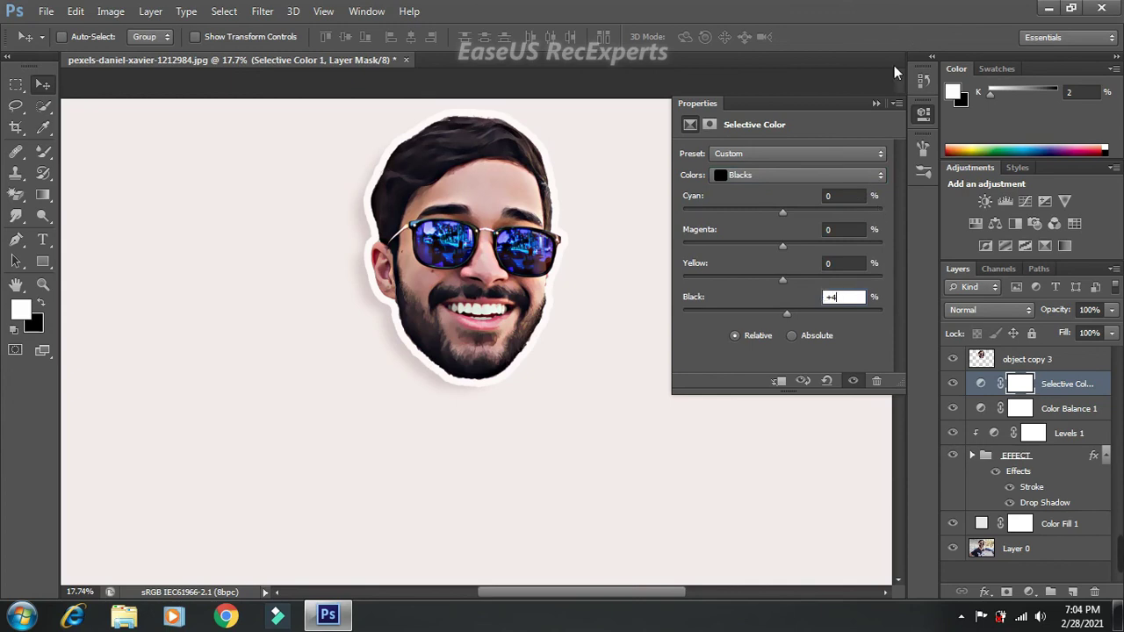
{"action": "left_click", "coordinate": [876, 104]}
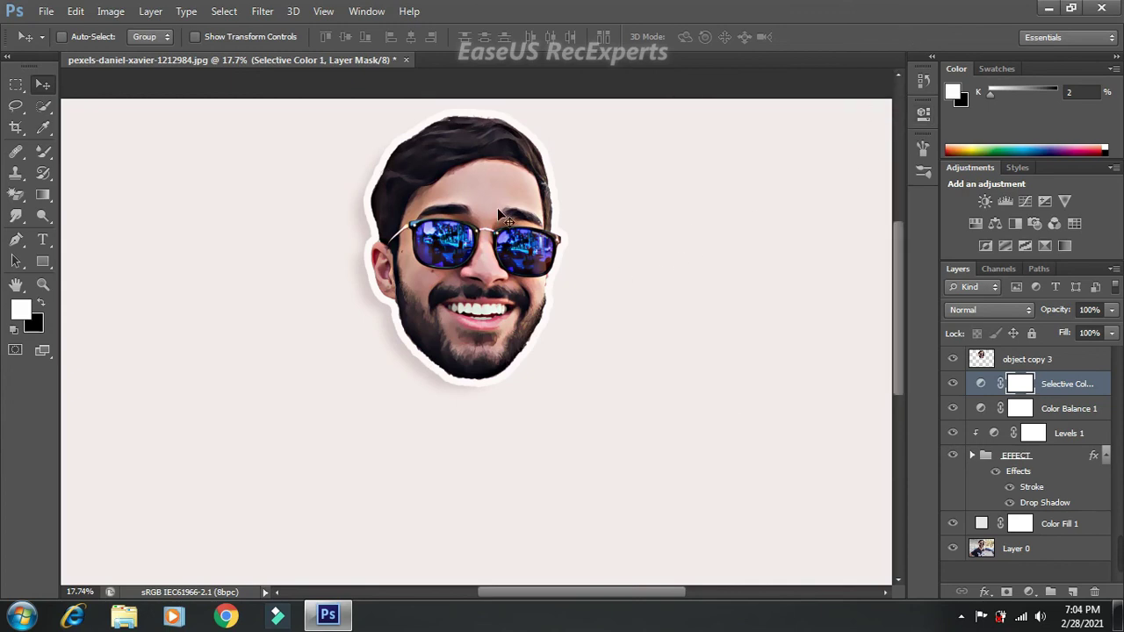
{"action": "scroll", "coordinate": [490, 165], "scroll_direction": "up", "scroll_amount": 1}
{"action": "scroll", "coordinate": [490, 163], "scroll_direction": "up", "scroll_amount": 1}
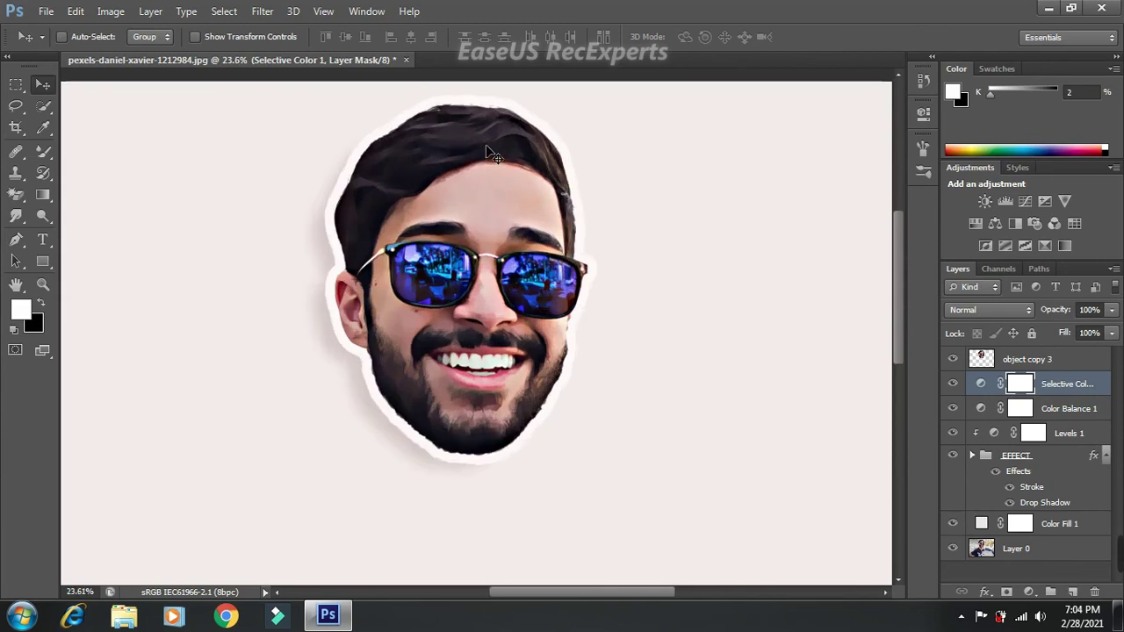
{"action": "scroll", "coordinate": [492, 147], "scroll_direction": "up", "scroll_amount": 1}
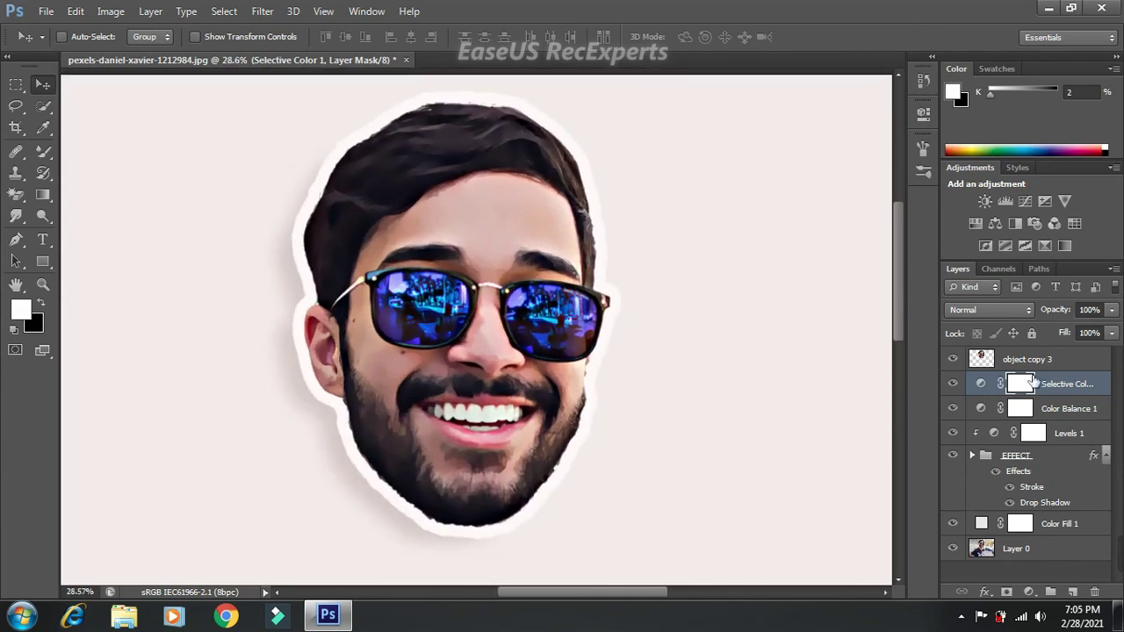
{"action": "left_click_drag", "start_coordinate": [954, 360], "coordinate": [955, 462]}
{"action": "mouse_move", "coordinate": [954, 462]}
{"action": "left_mouse_down"}
{"action": "mouse_move", "coordinate": [953, 527]}
{"action": "mouse_move", "coordinate": [954, 363]}
{"action": "left_mouse_up"}
{"action": "scroll", "coordinate": [505, 253], "scroll_direction": "down", "scroll_amount": 2}
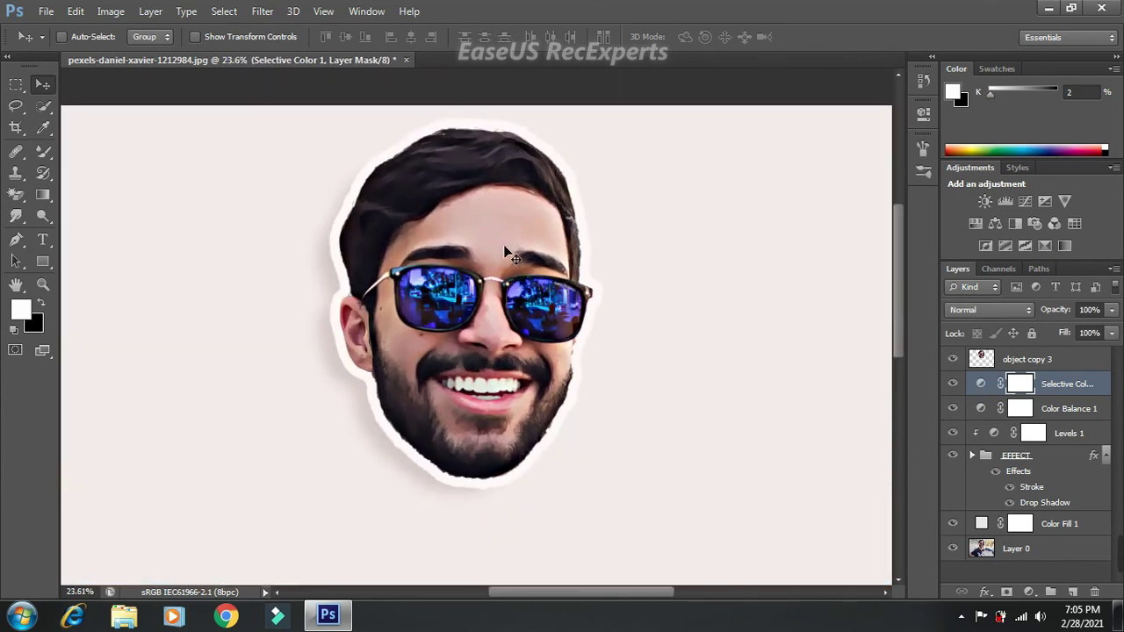
{"action": "scroll", "coordinate": [505, 253], "scroll_direction": "up", "scroll_amount": 2}
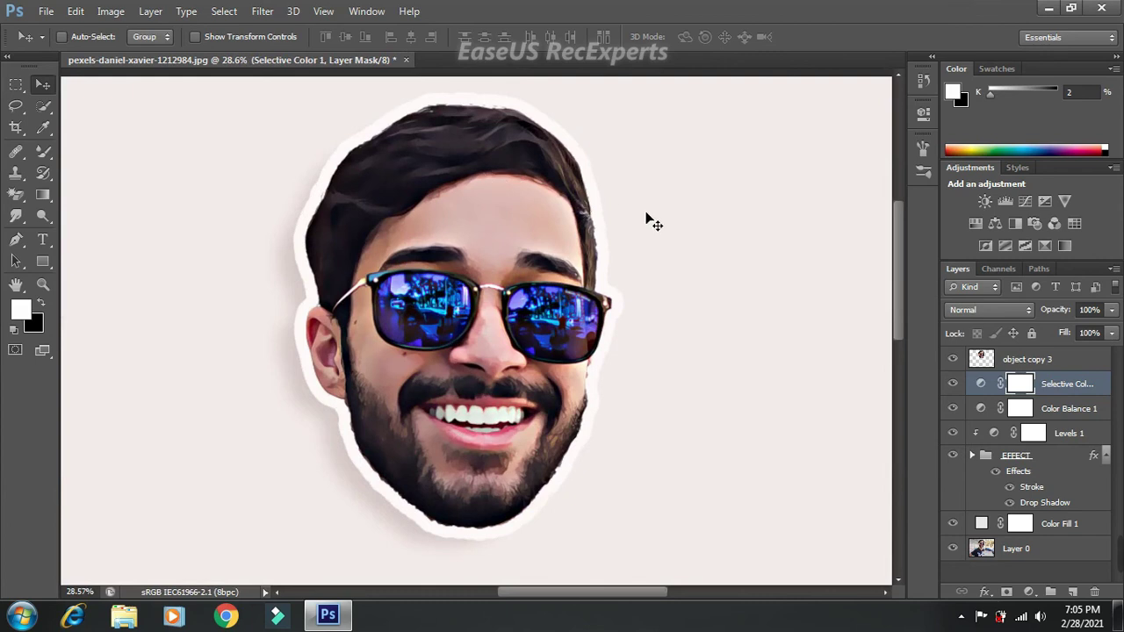
{"action": "scroll", "coordinate": [459, 339], "scroll_direction": "down", "scroll_amount": 1}
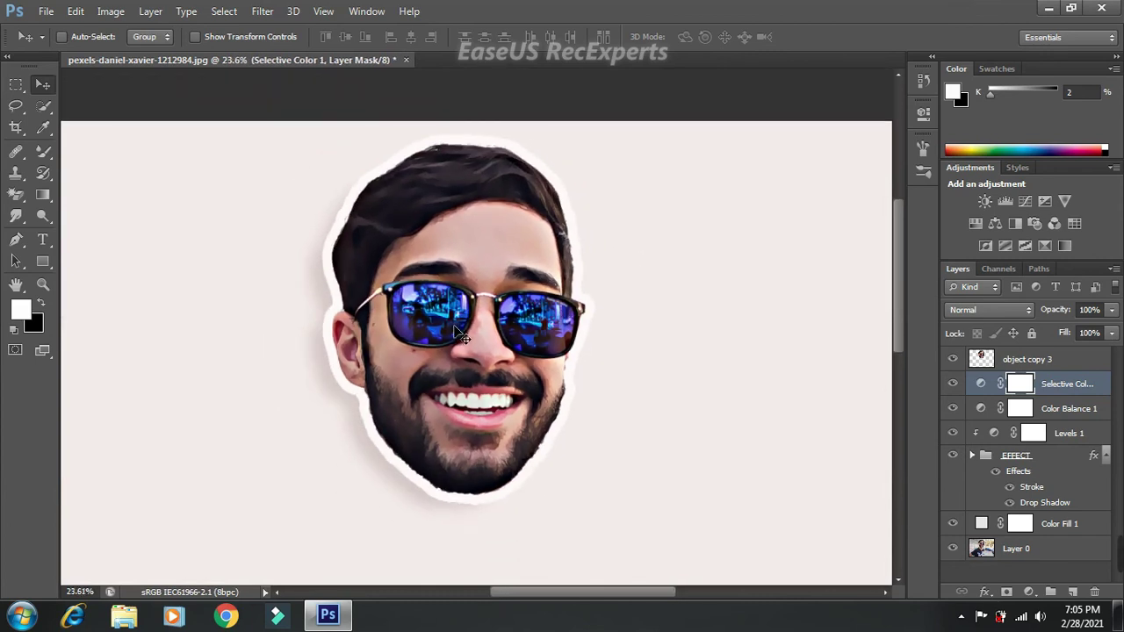
{"action": "scroll", "coordinate": [458, 338], "scroll_direction": "down", "scroll_amount": 1}
{"action": "scroll", "coordinate": [421, 277], "scroll_direction": "up", "scroll_amount": 1}
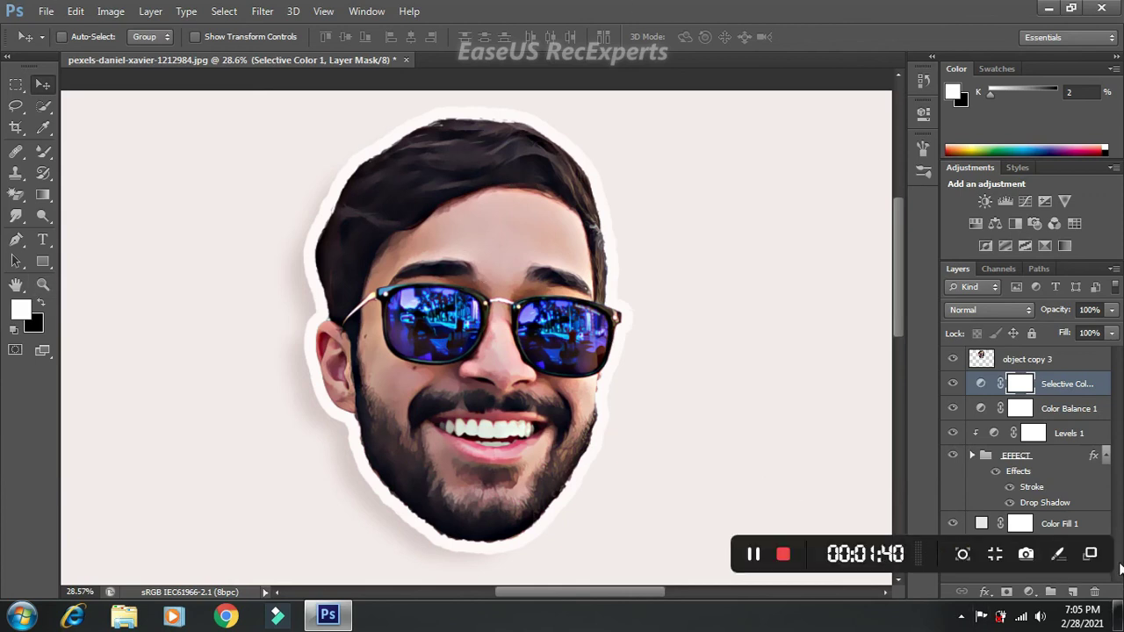
{"action": "left_click", "coordinate": [784, 556]}
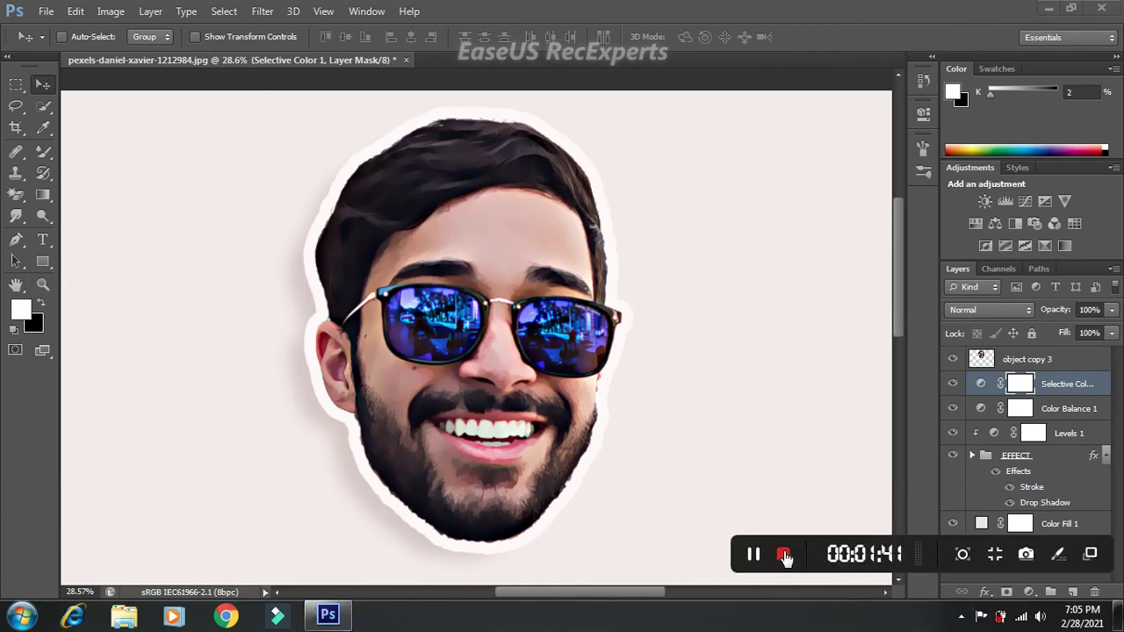